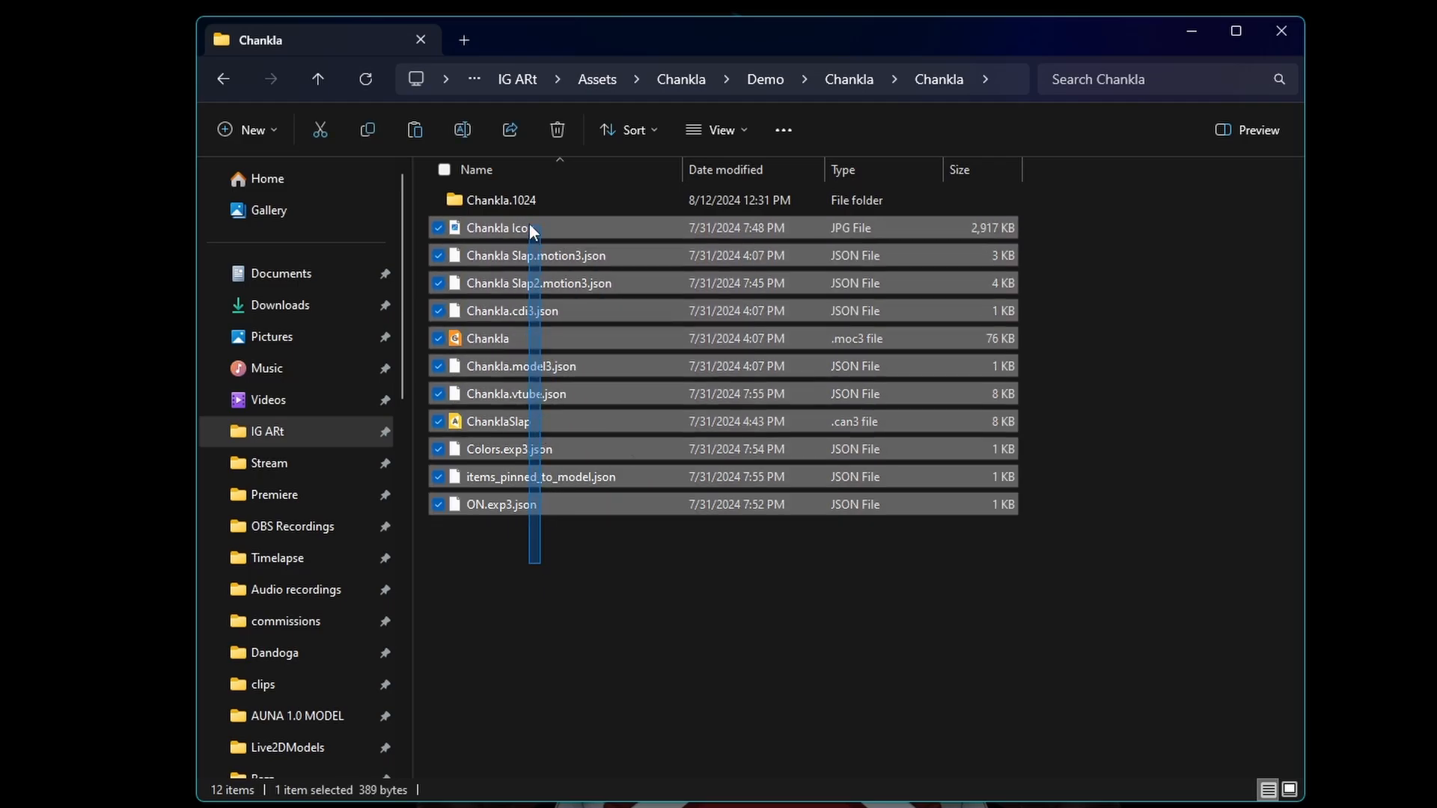
Go back to the folder containing the Chankla model folder, open the Live2DModels folder and locate the Chankla folder in it
left_click(591, 614)
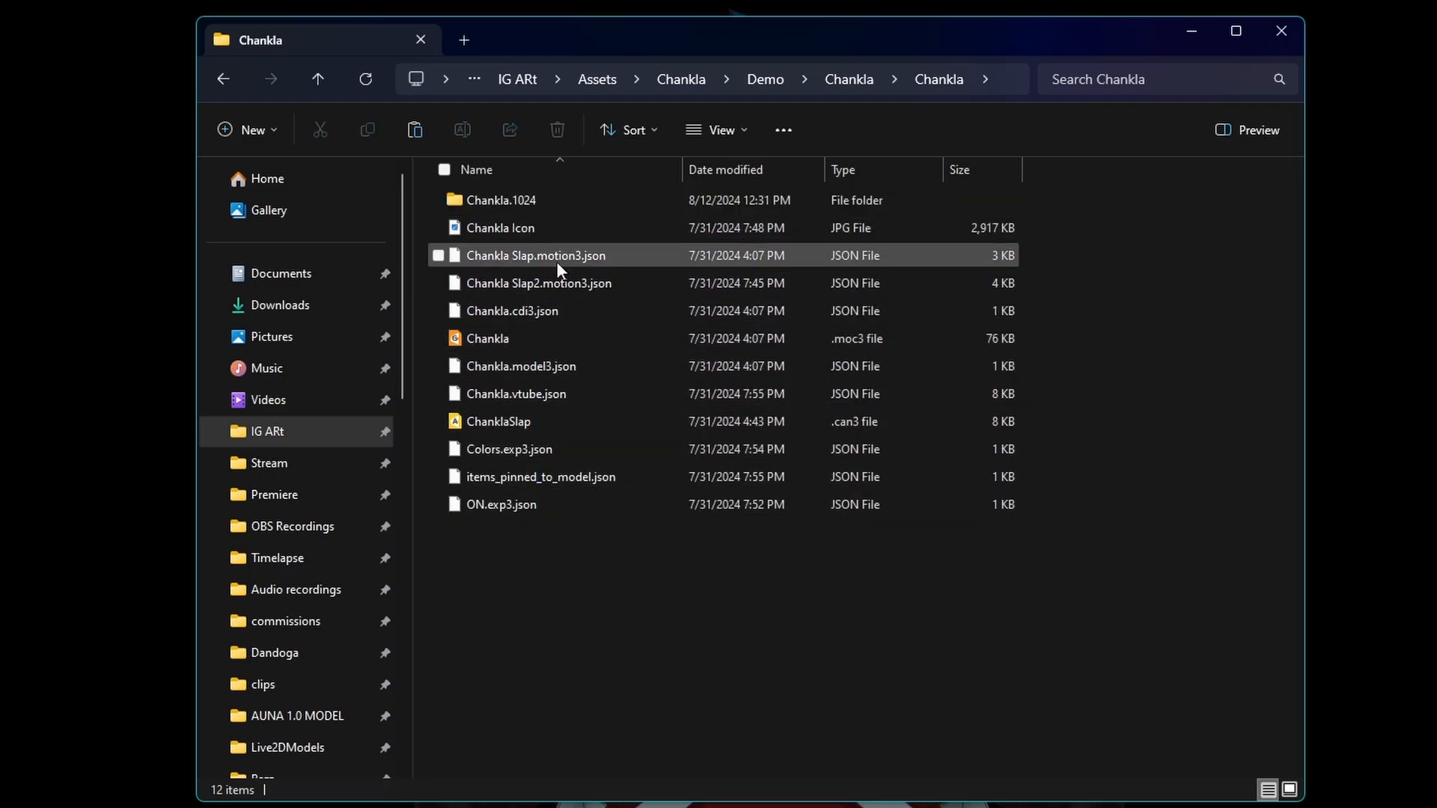
key("alt+Left")
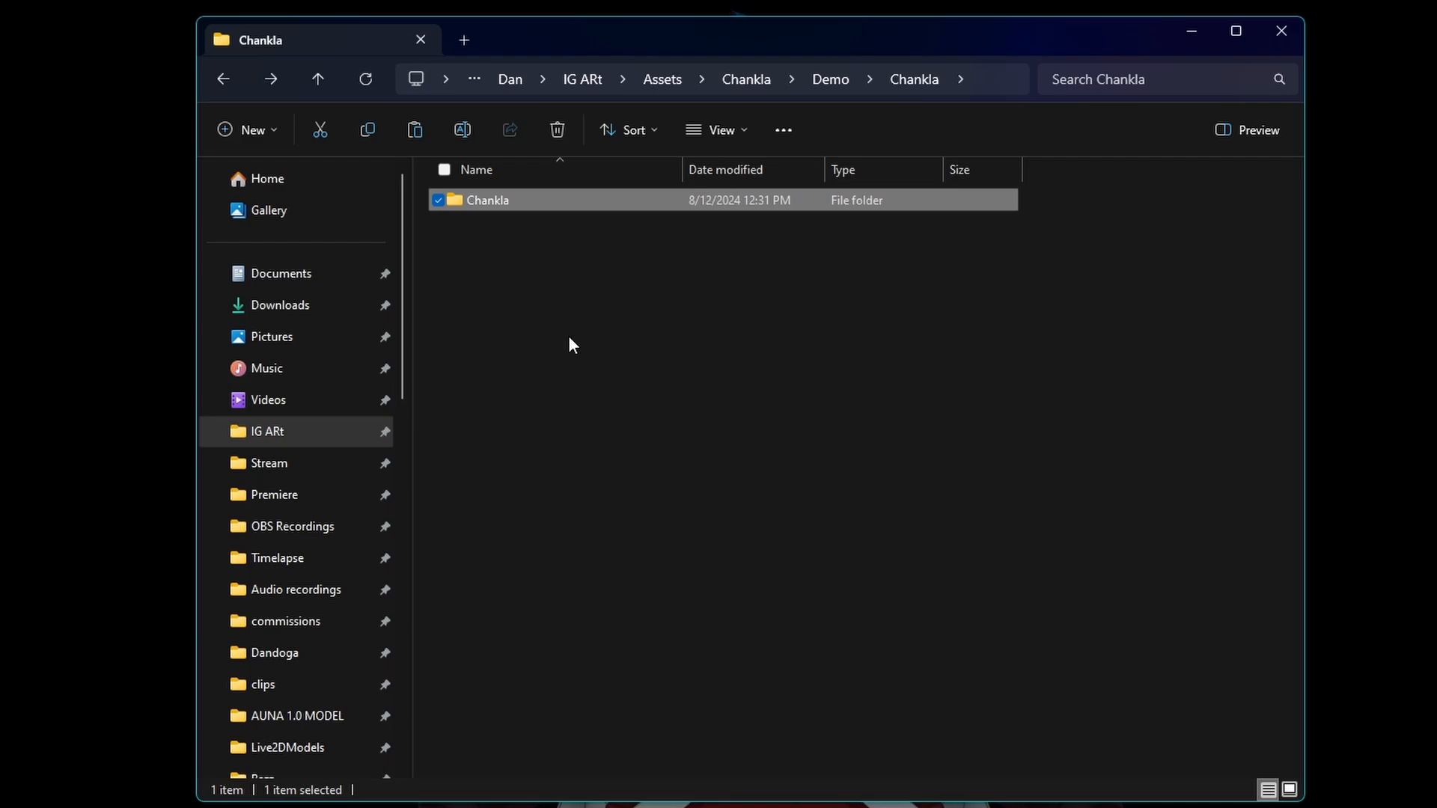
left_click(311, 749)
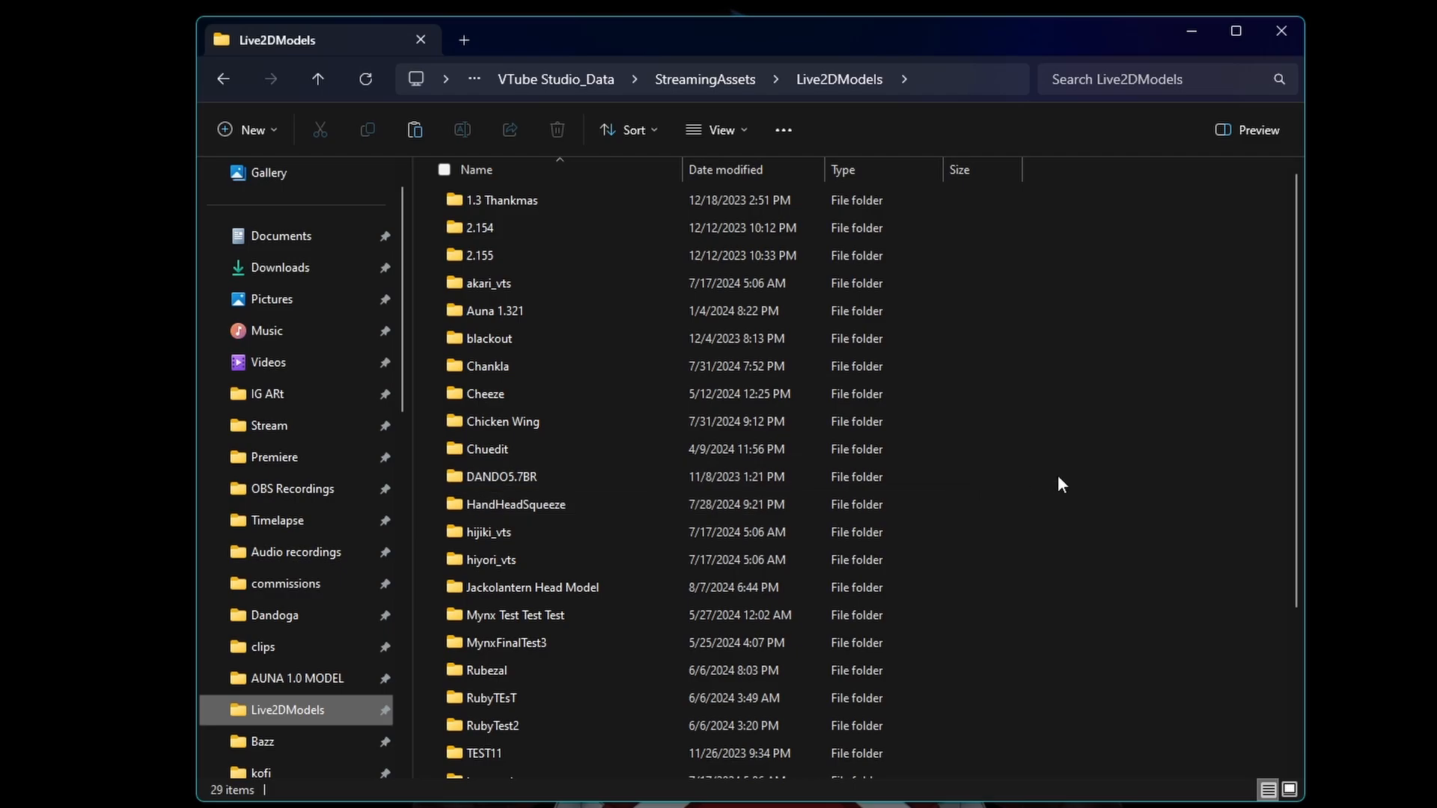
scroll(950, 495, "down", 1)
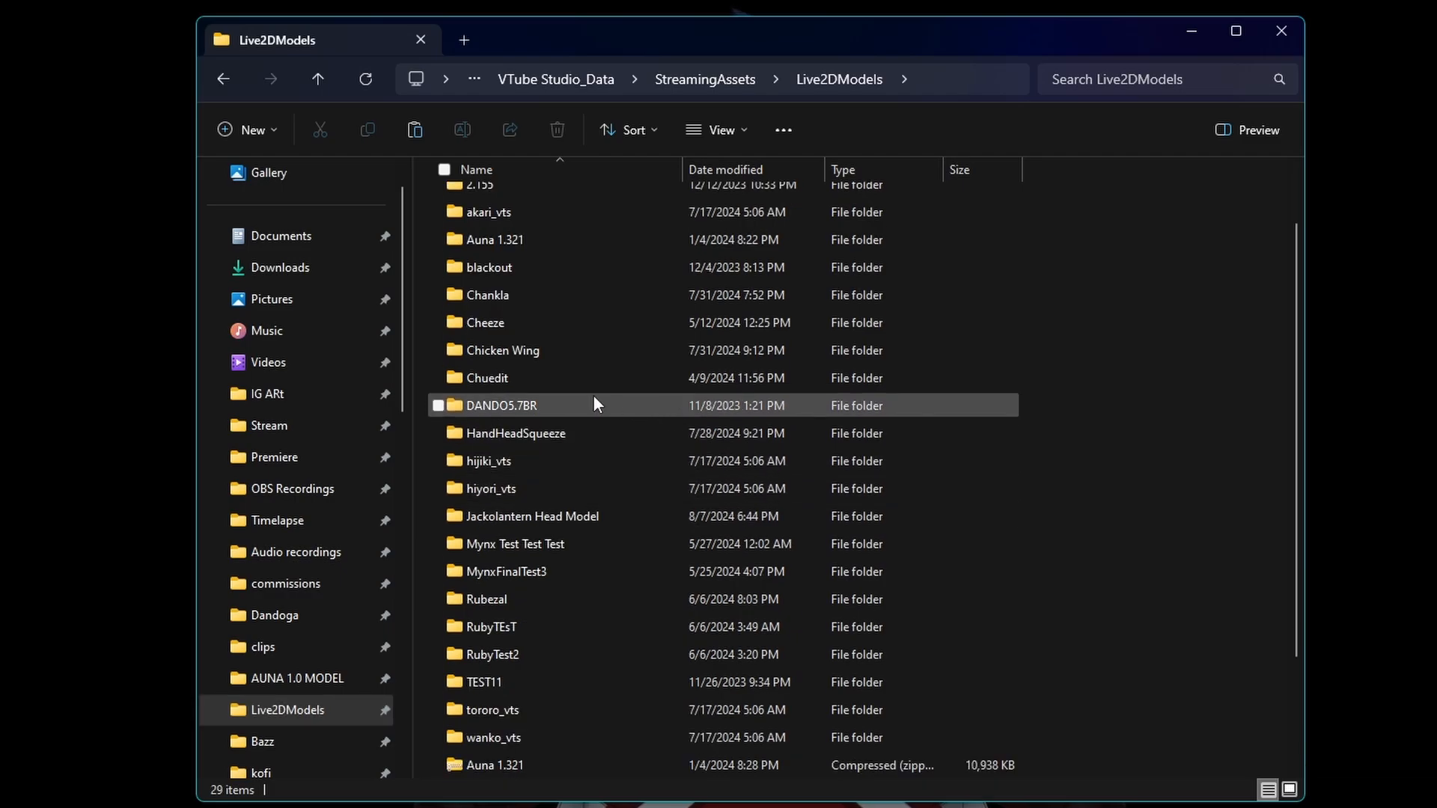
left_click(511, 301)
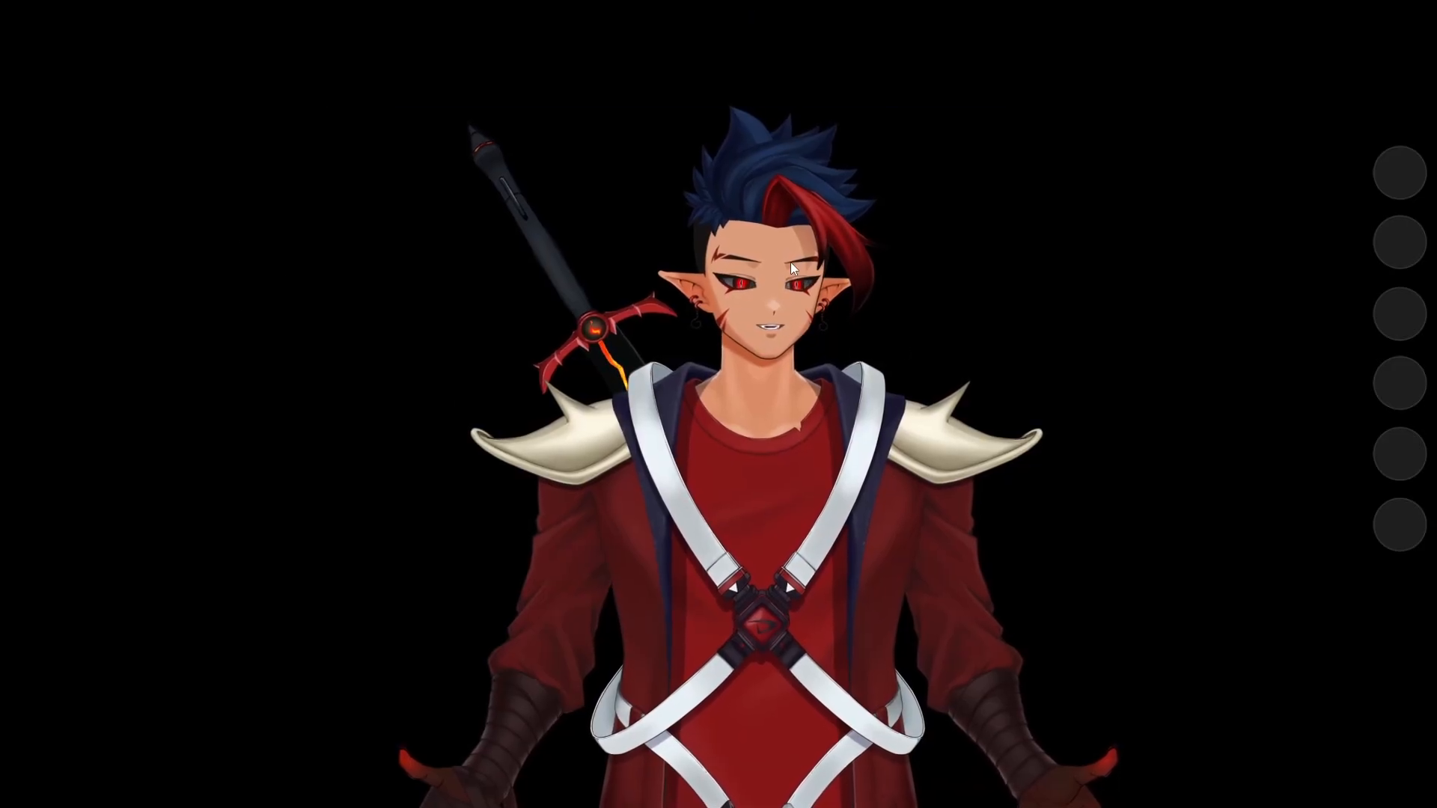
Switch to VTube Studio, start importing an own model, look through the Live2DModels folder it opens, and dismiss the import message
double_click(284, 364)
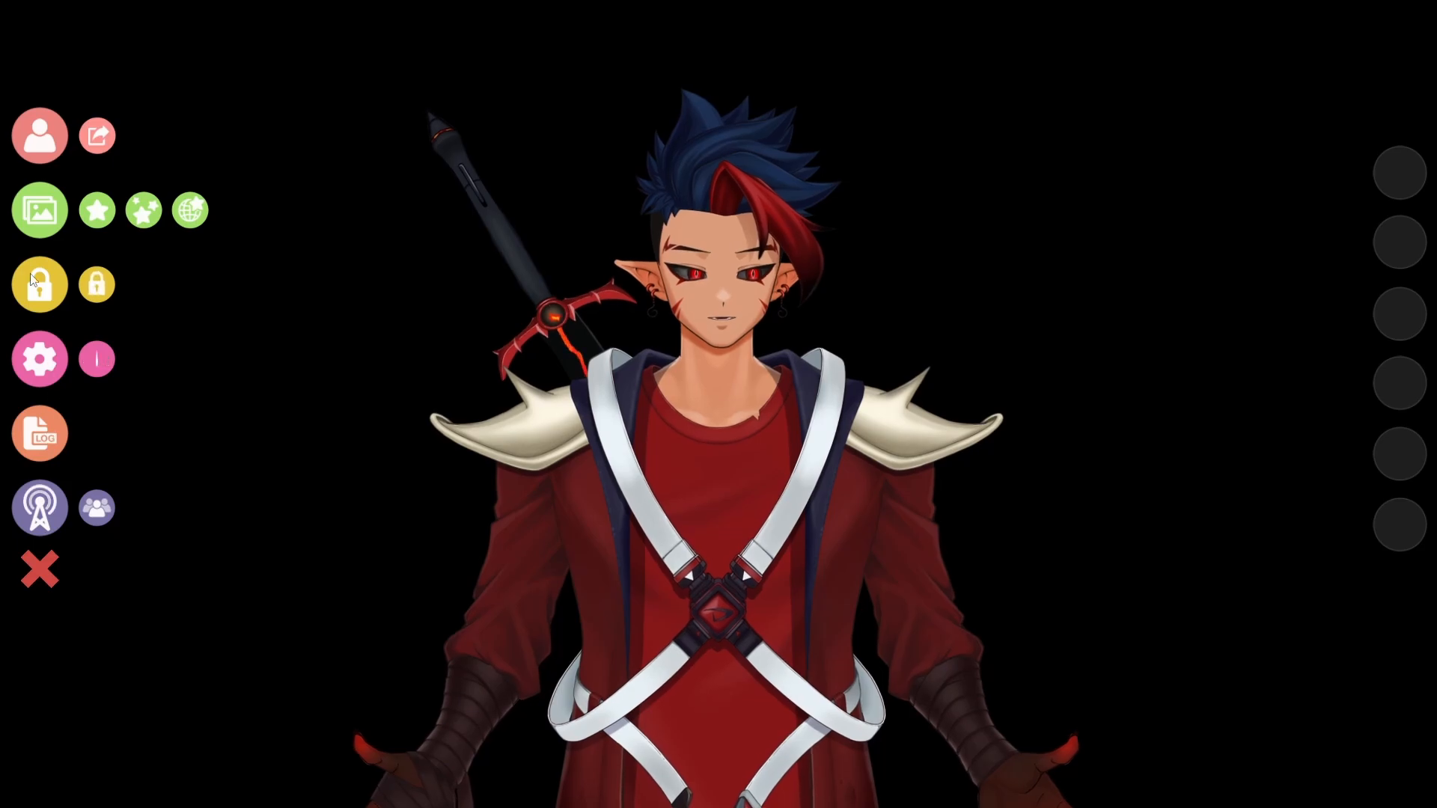
left_click(39, 136)
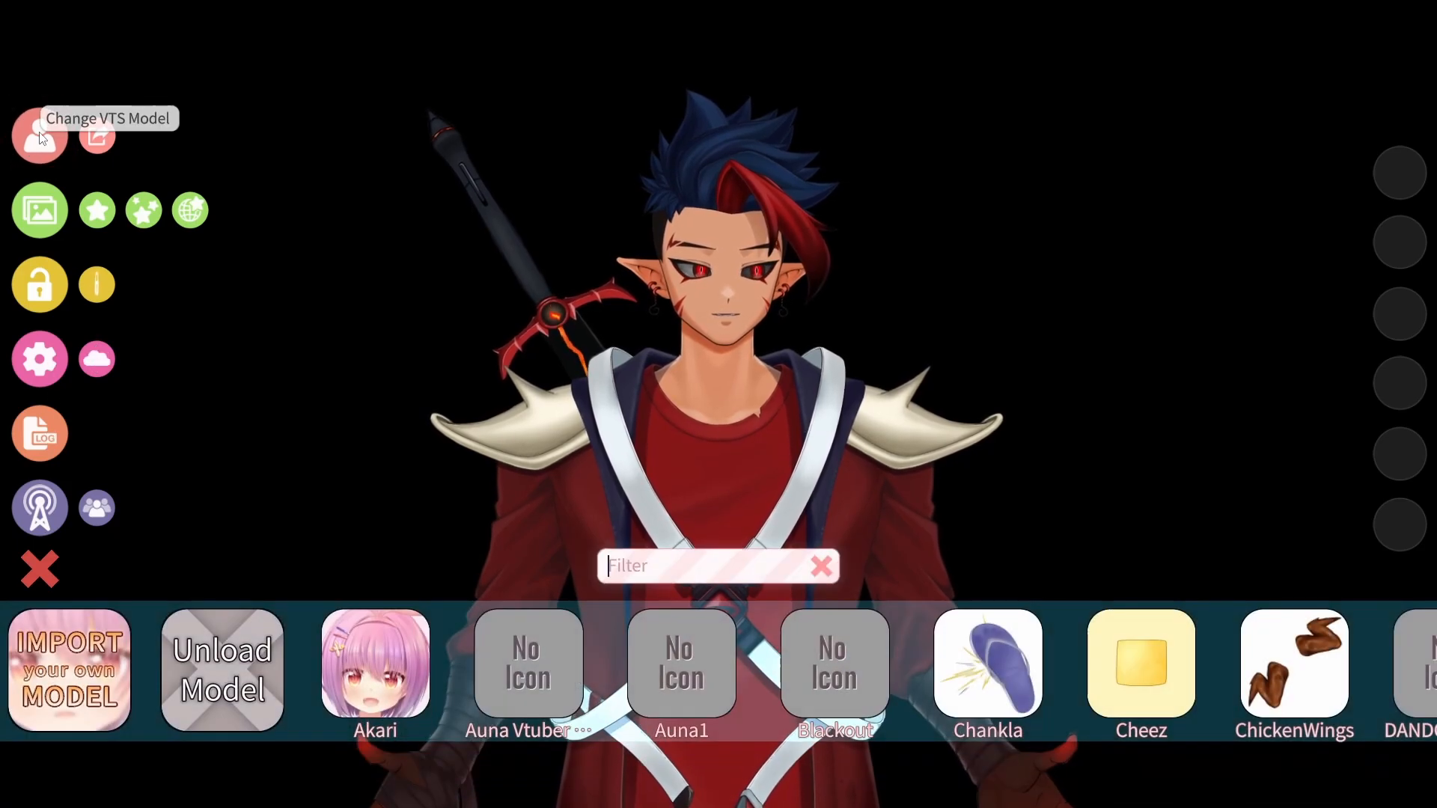
left_click(69, 656)
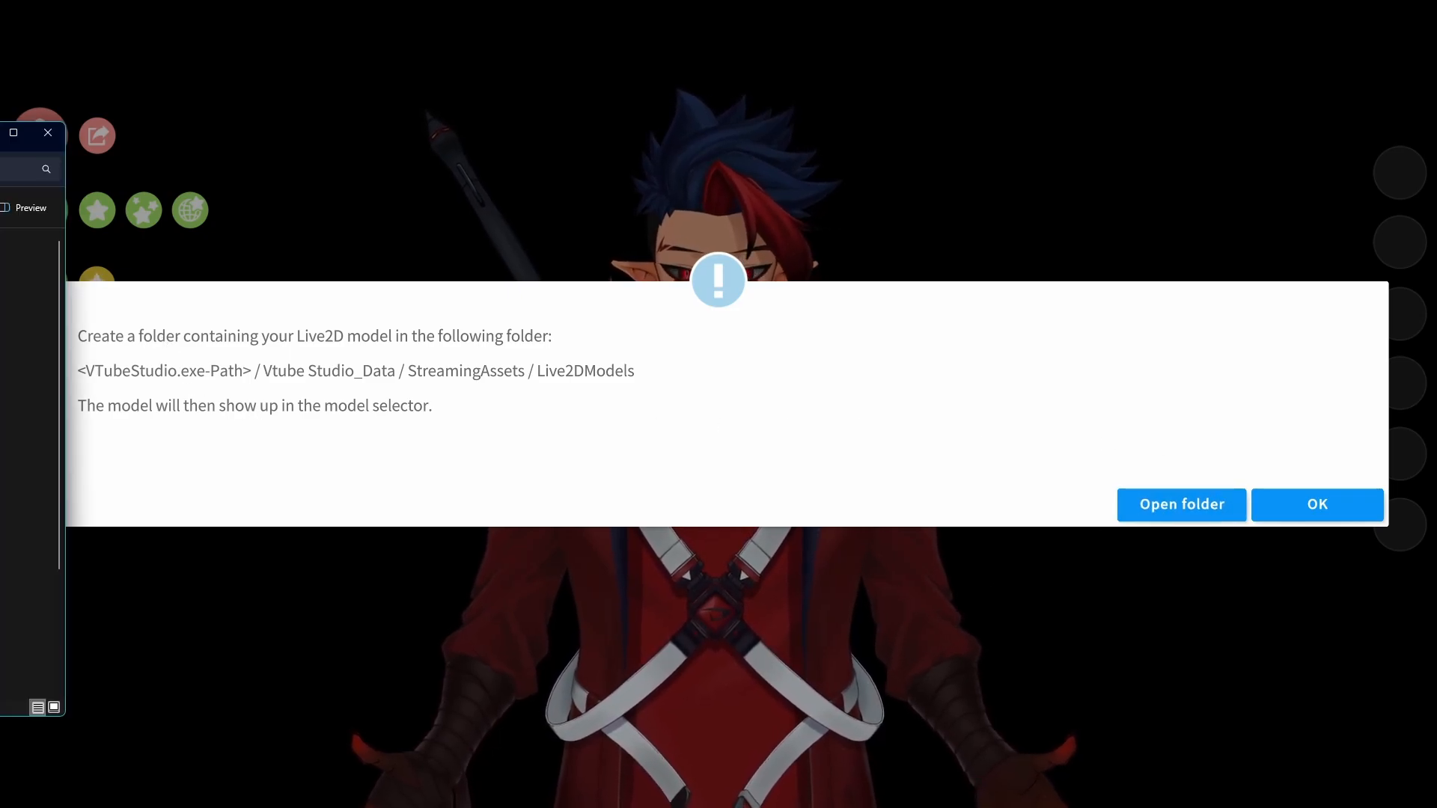
left_click_drag(0, 141, 834, 110)
scroll(593, 524, "down", 3)
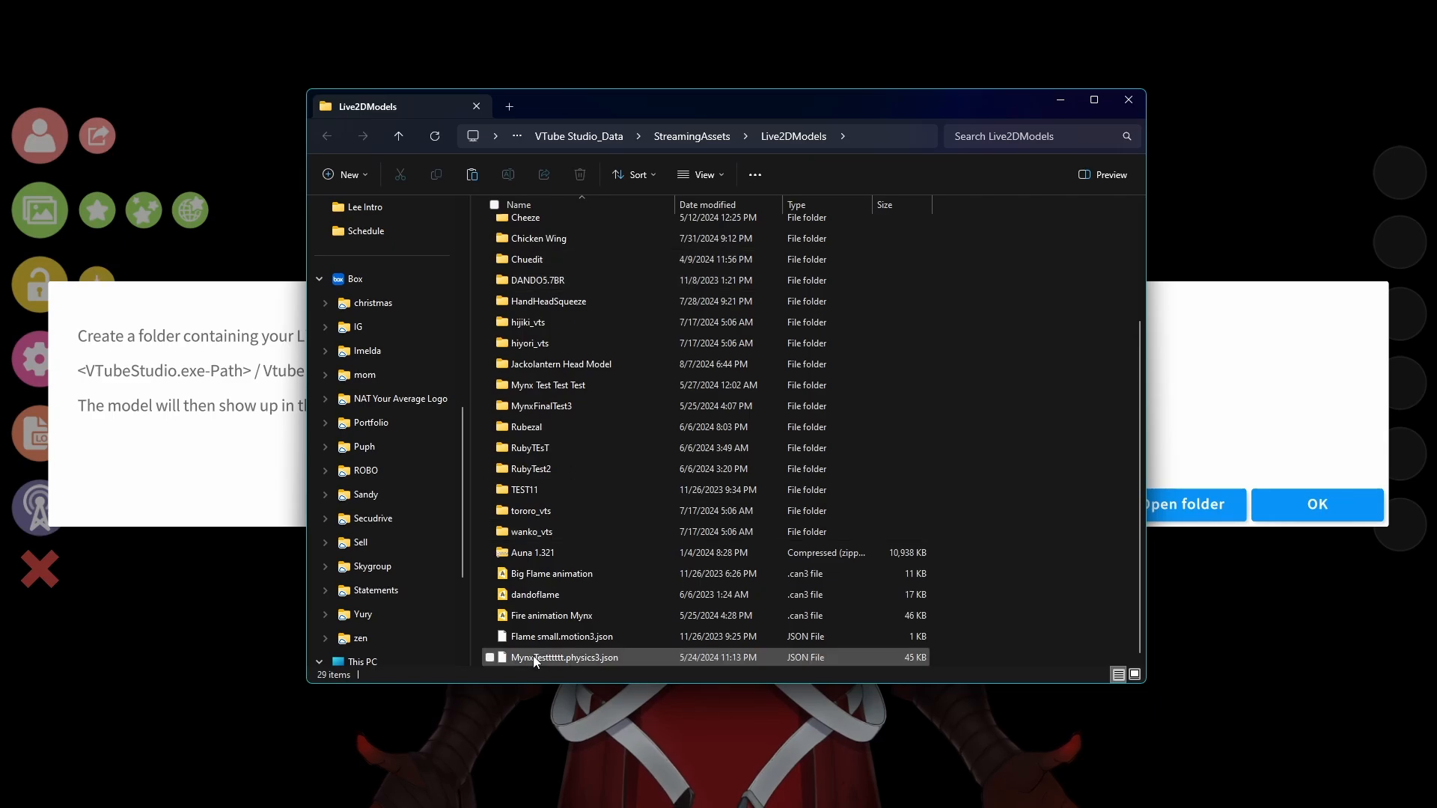
scroll(674, 487, "up", 3)
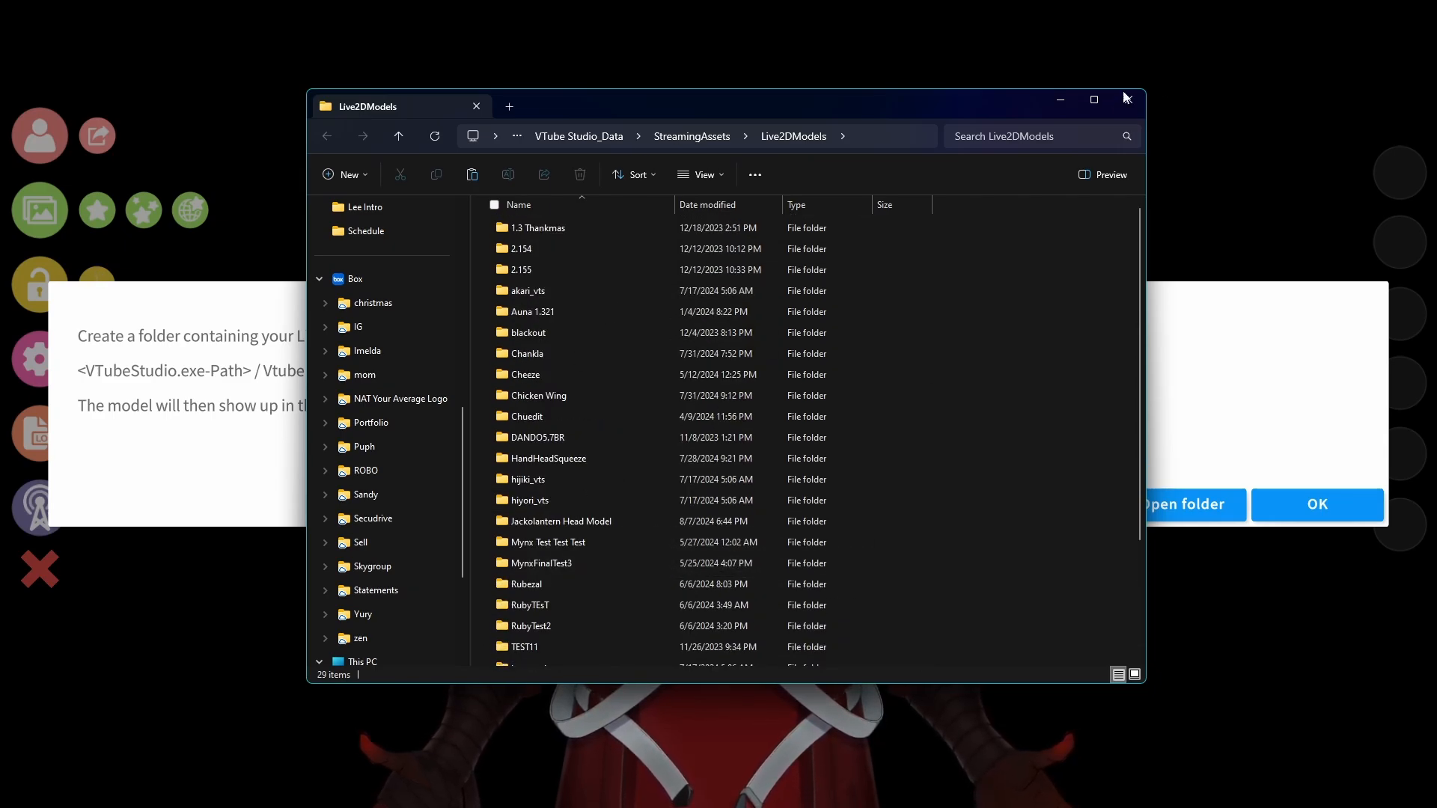
left_click(1059, 99)
left_click(1318, 506)
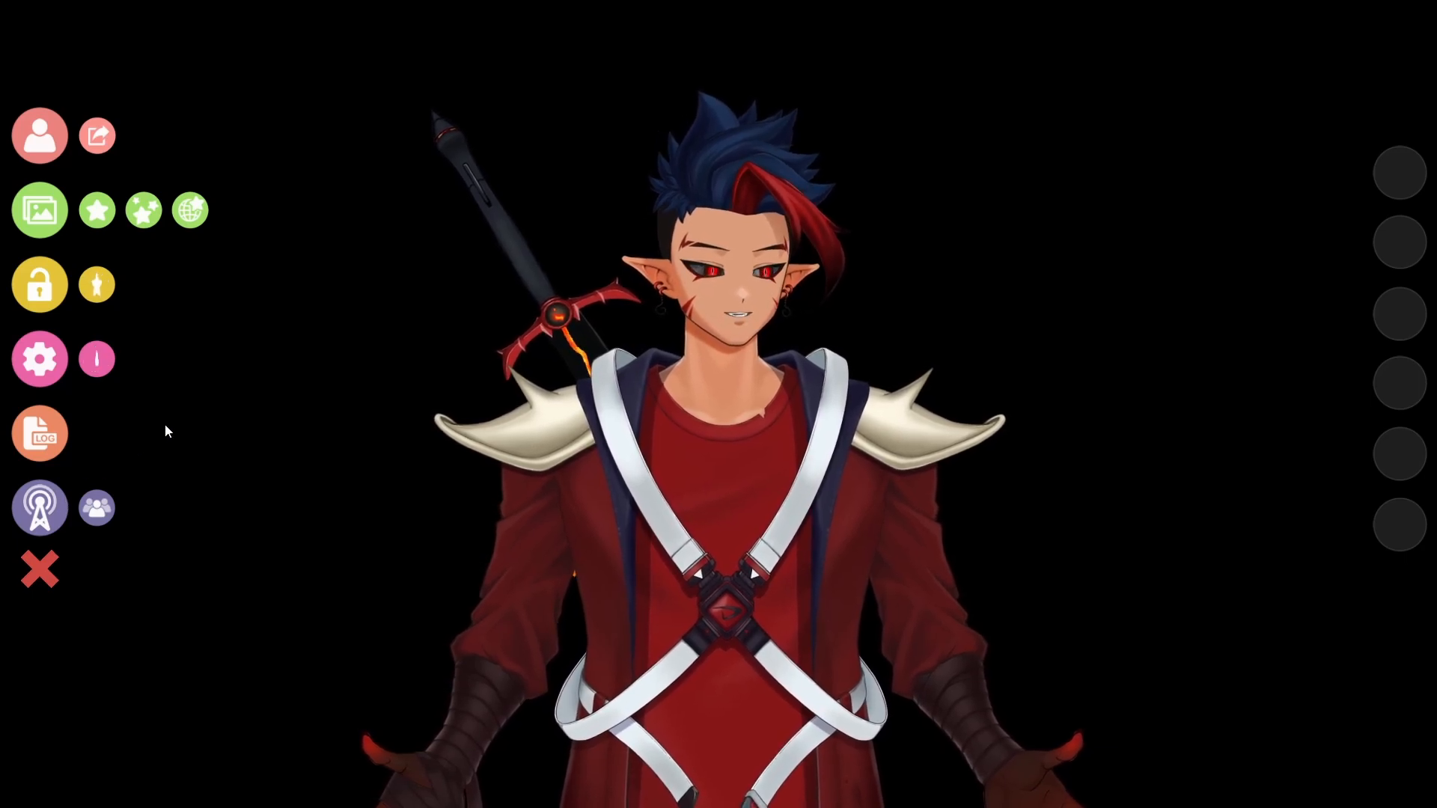
Load the Chankla model from the model selector and decline Auto-Setup for it
left_click(53, 132)
scroll(816, 666, "down", 2)
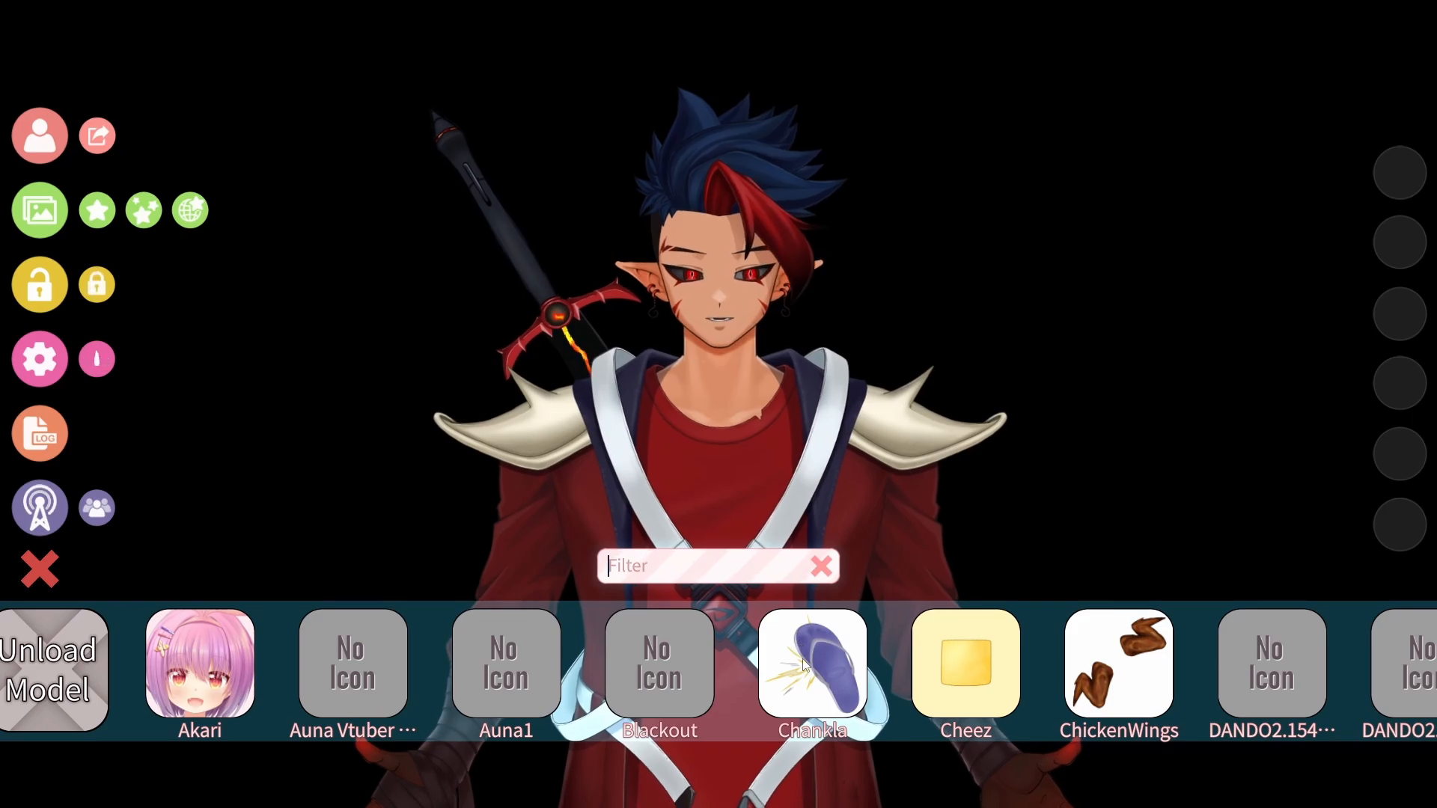
left_click(805, 683)
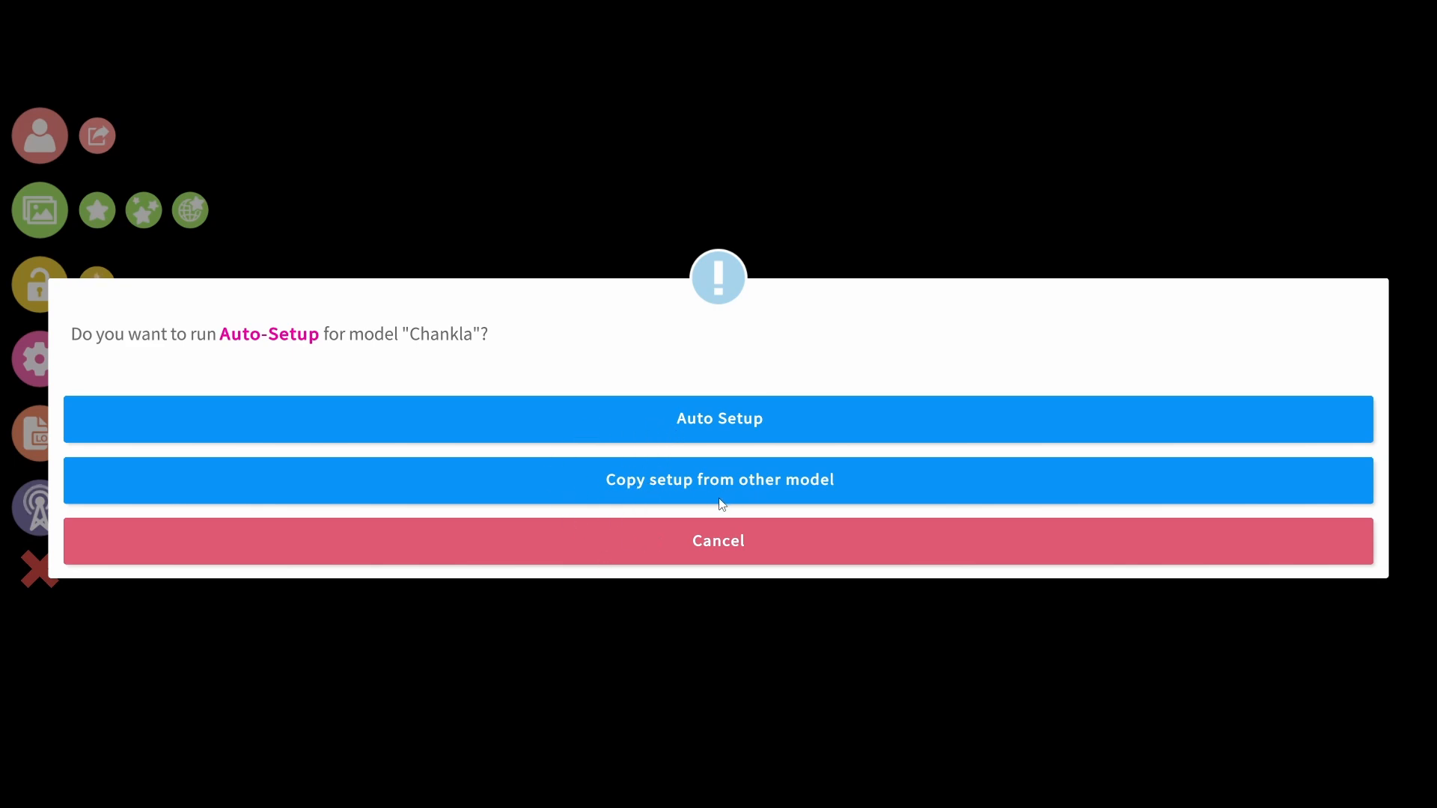
left_click(649, 550)
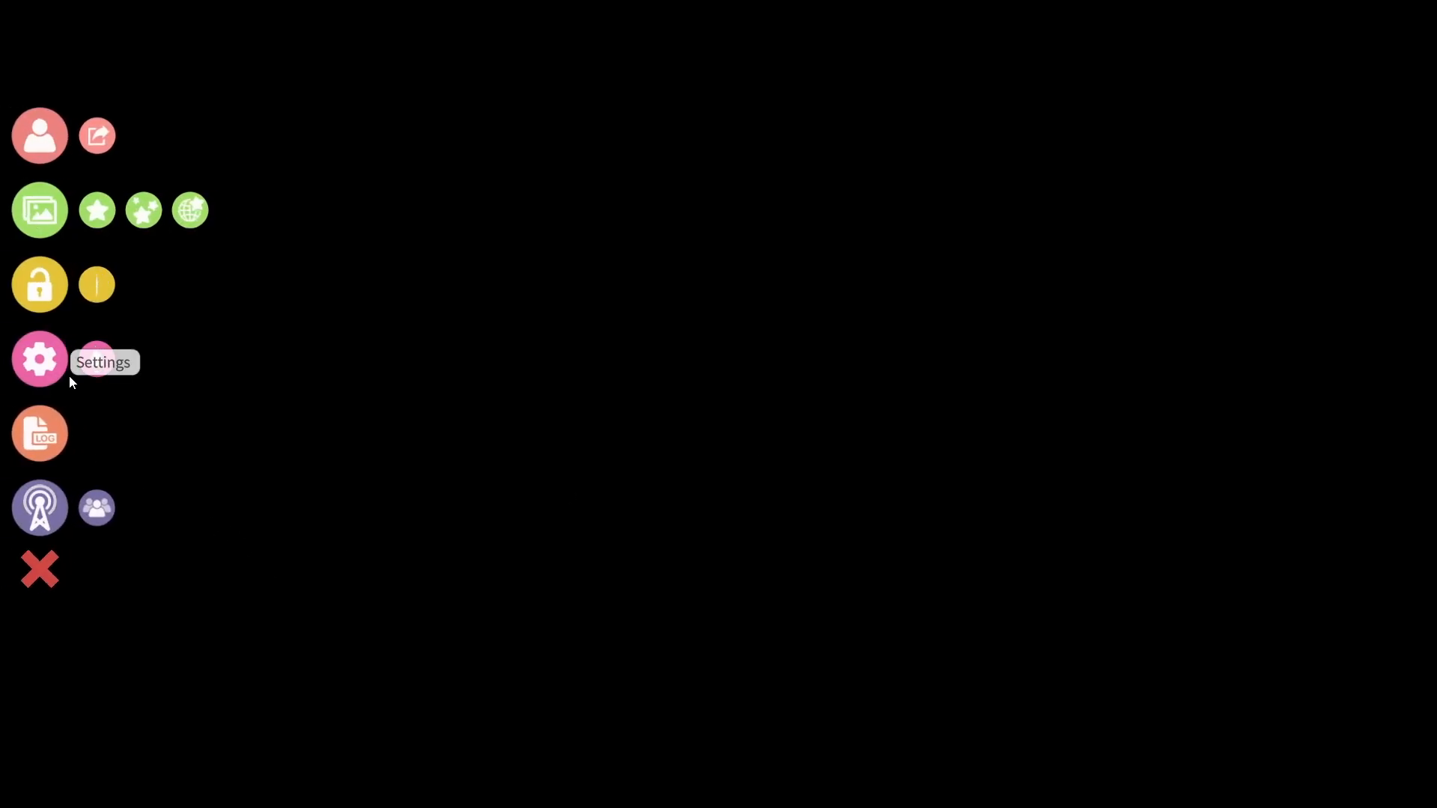
Open the hotkey and expression settings, review the Preview hotkey's configuration, and trigger it to show the sandal
left_click(53, 496)
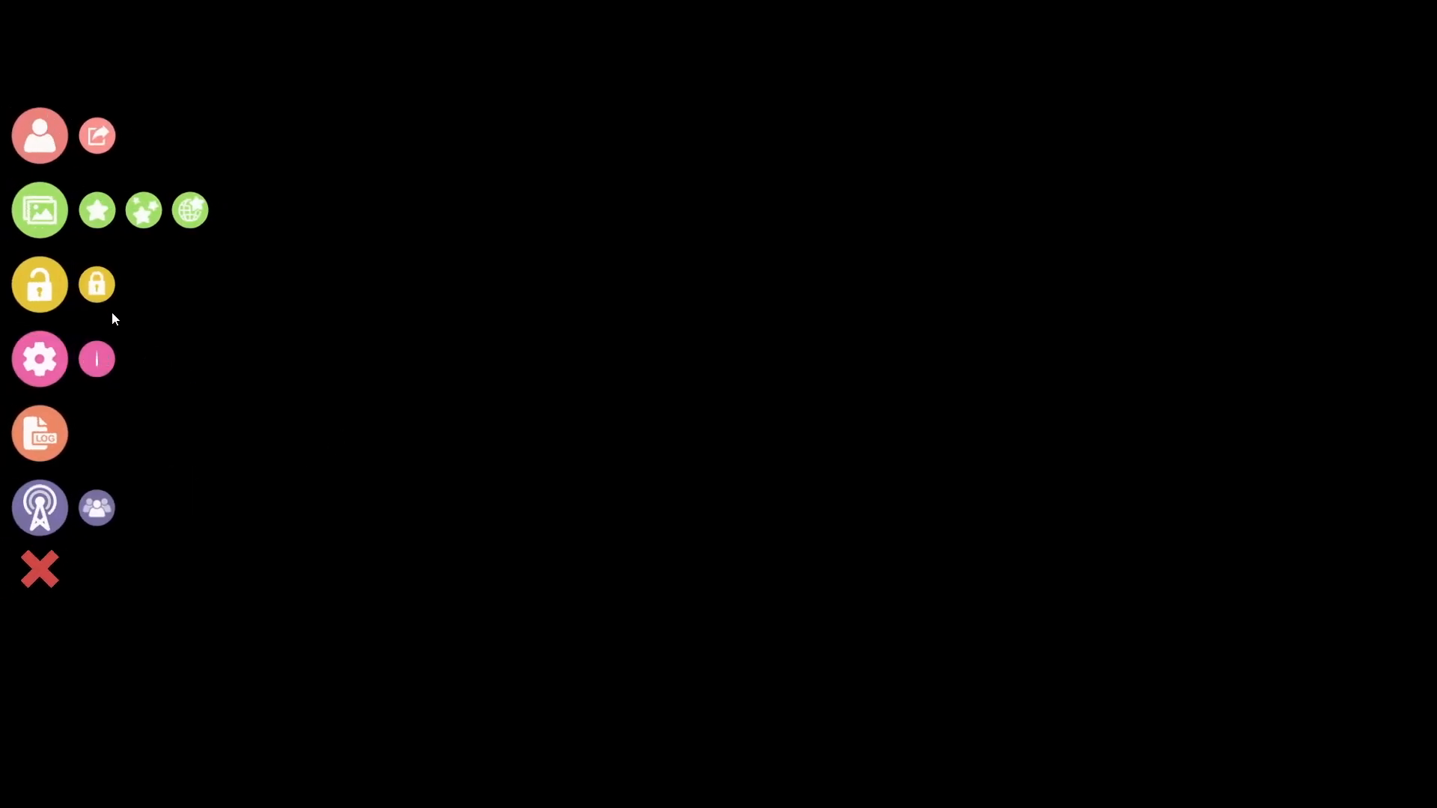
left_click(46, 367)
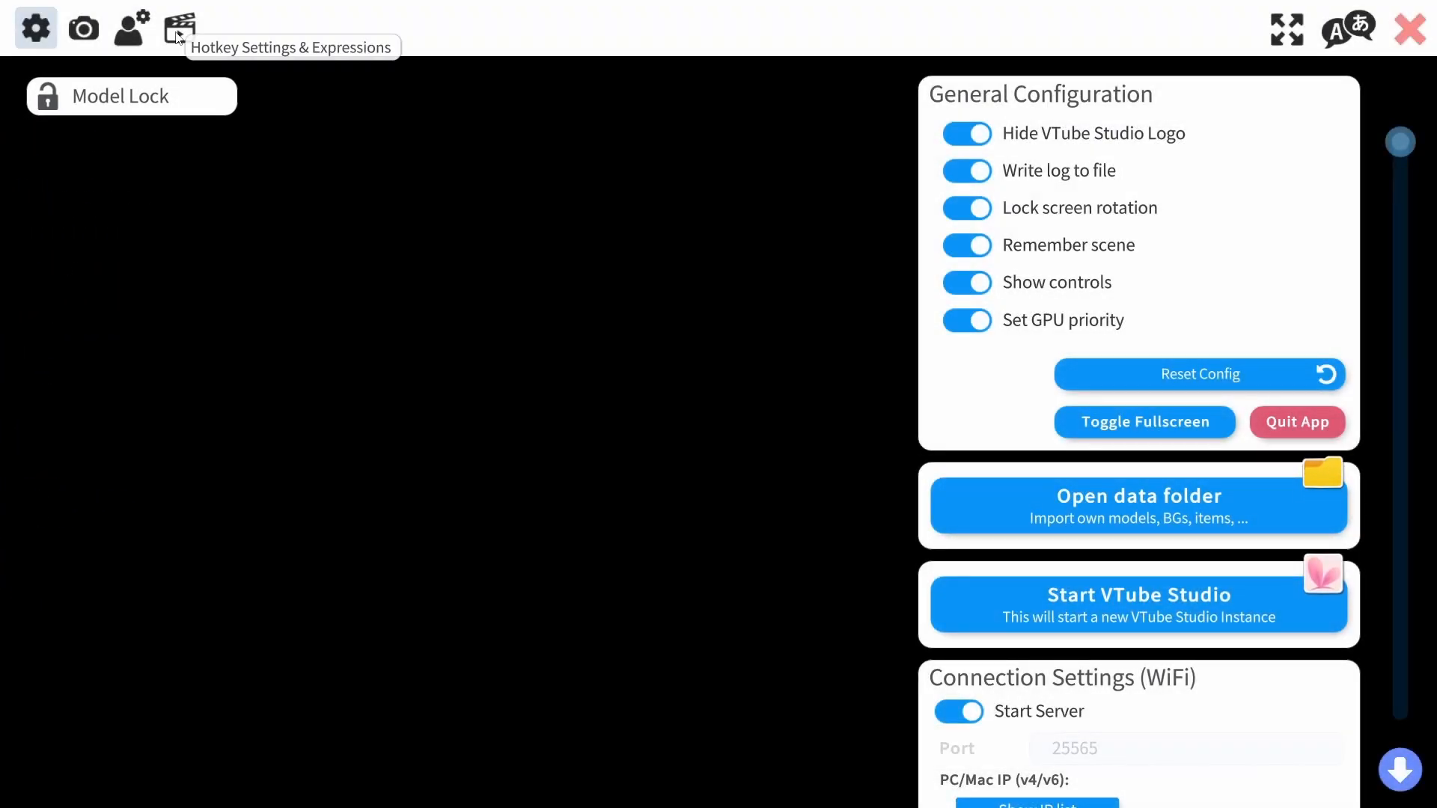
left_click(178, 36)
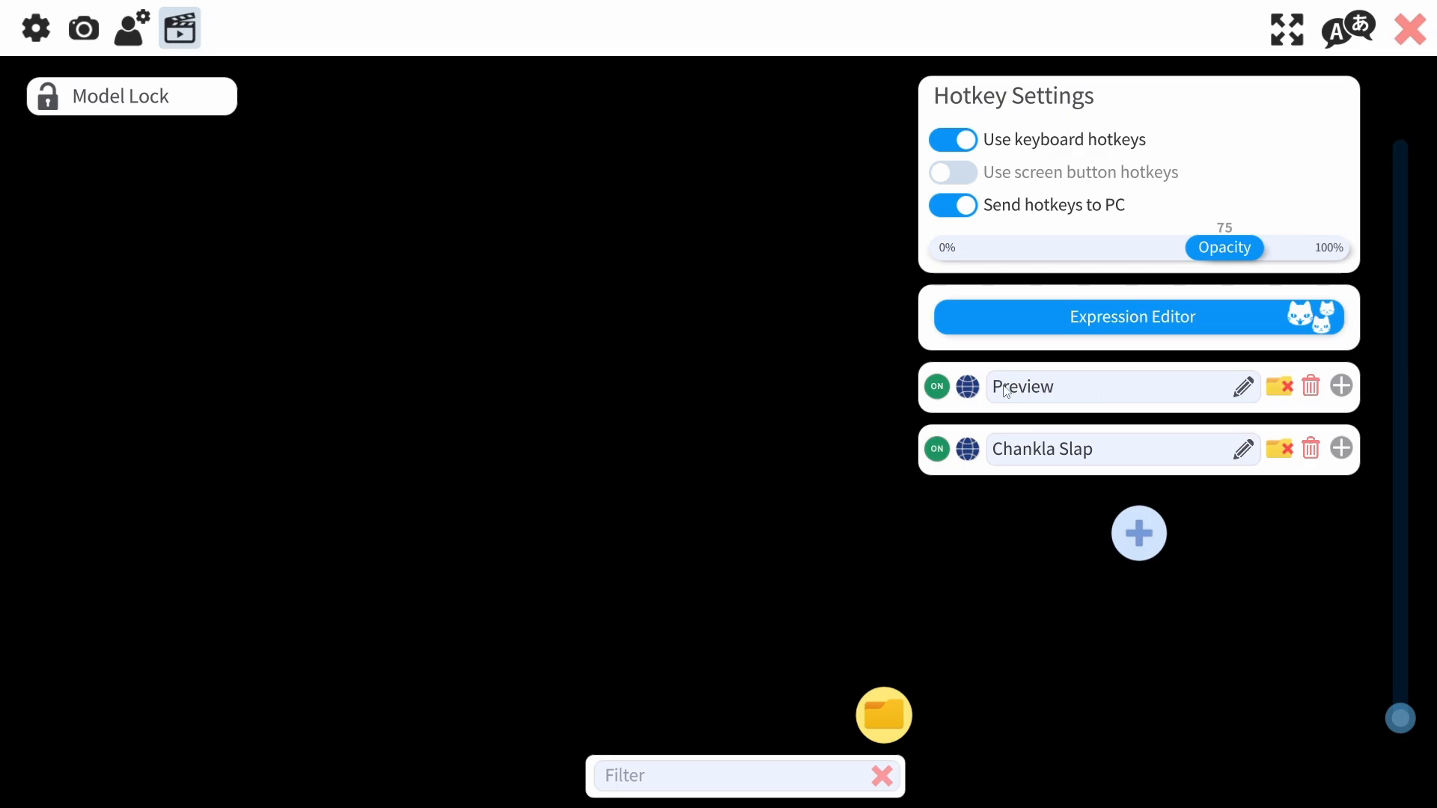
left_click(1342, 387)
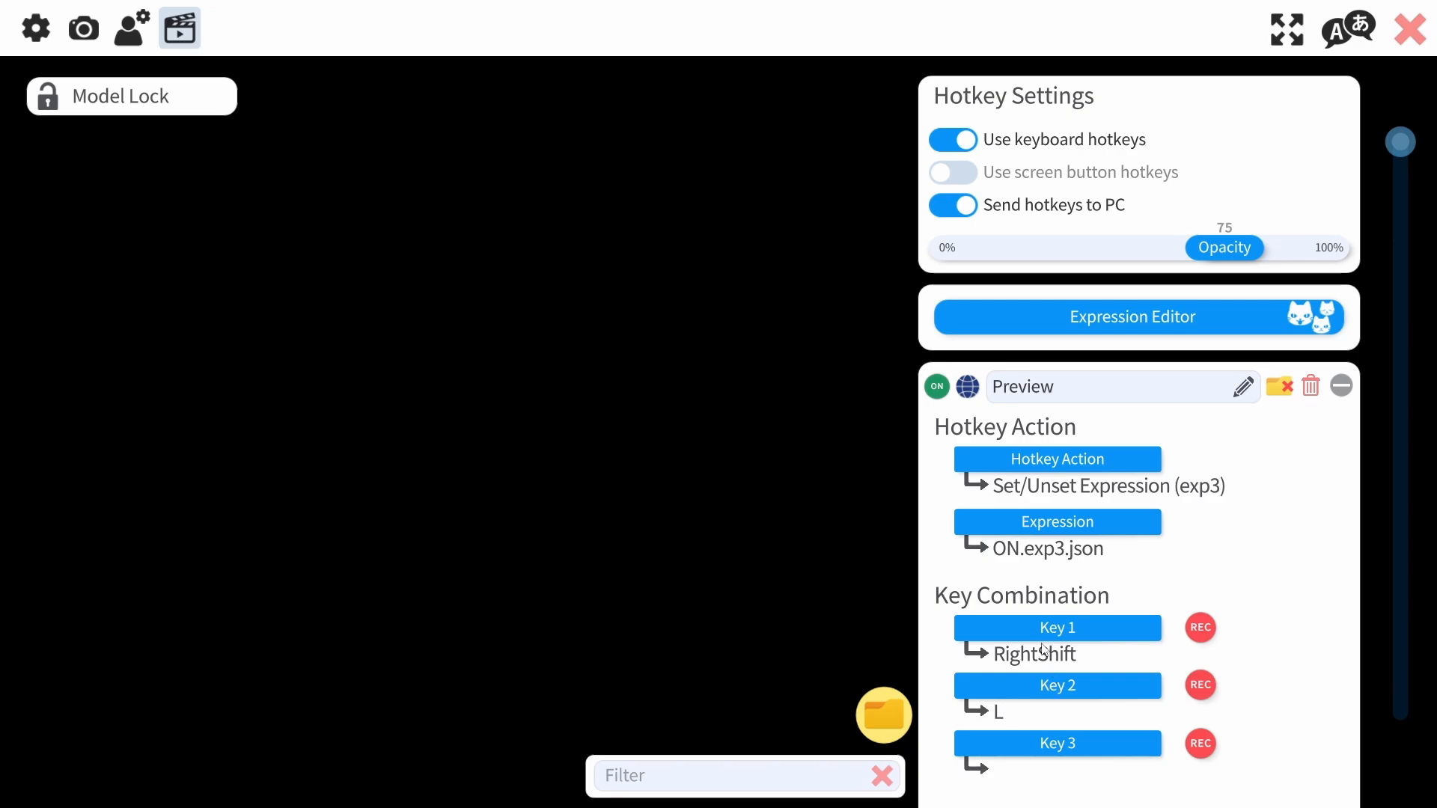
key("shift+l")
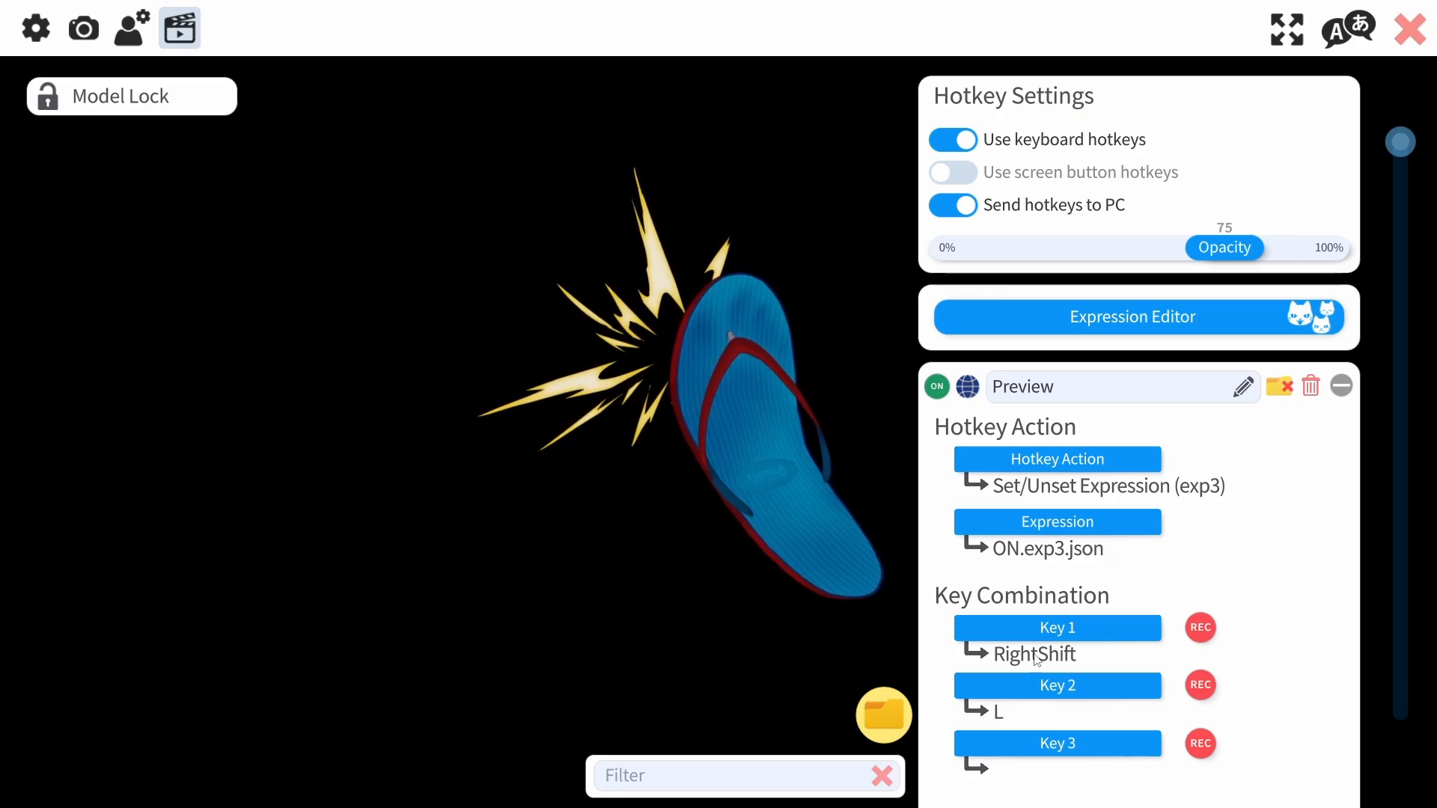
scroll(1289, 537, "down", 3)
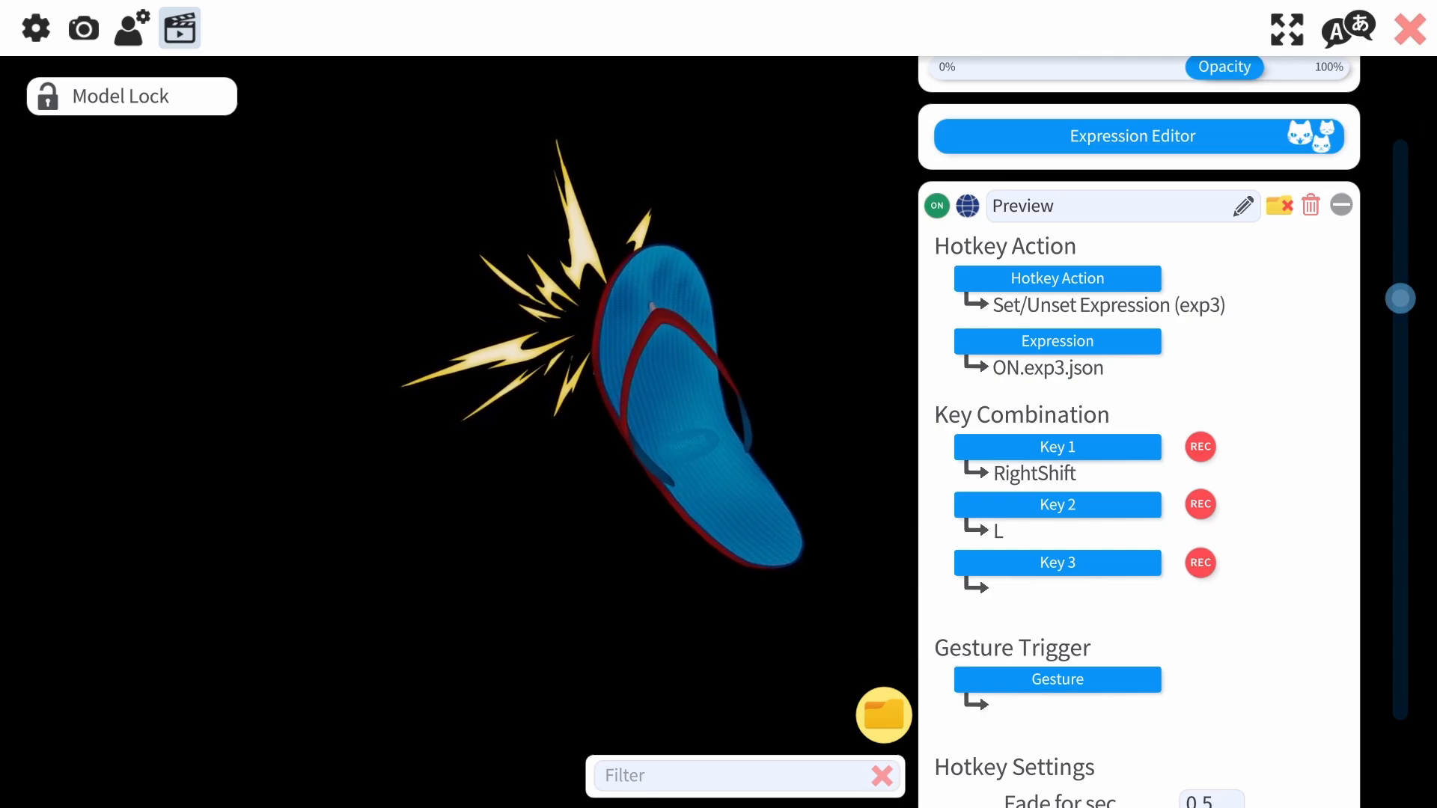
left_click(1340, 200)
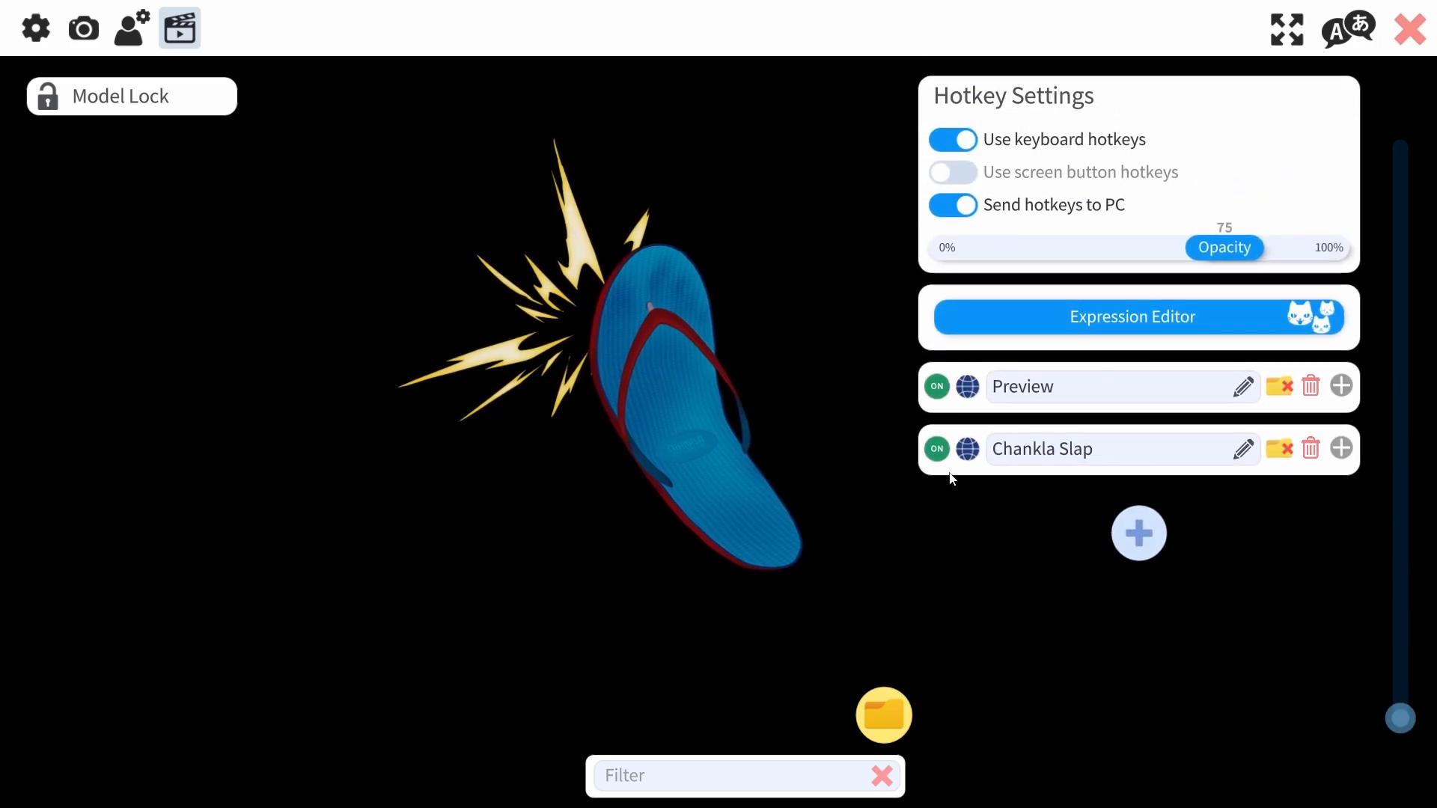
Review the Chankla Slap hotkey's animation and key combination, and play the slap animation several times to test it
left_click(1341, 449)
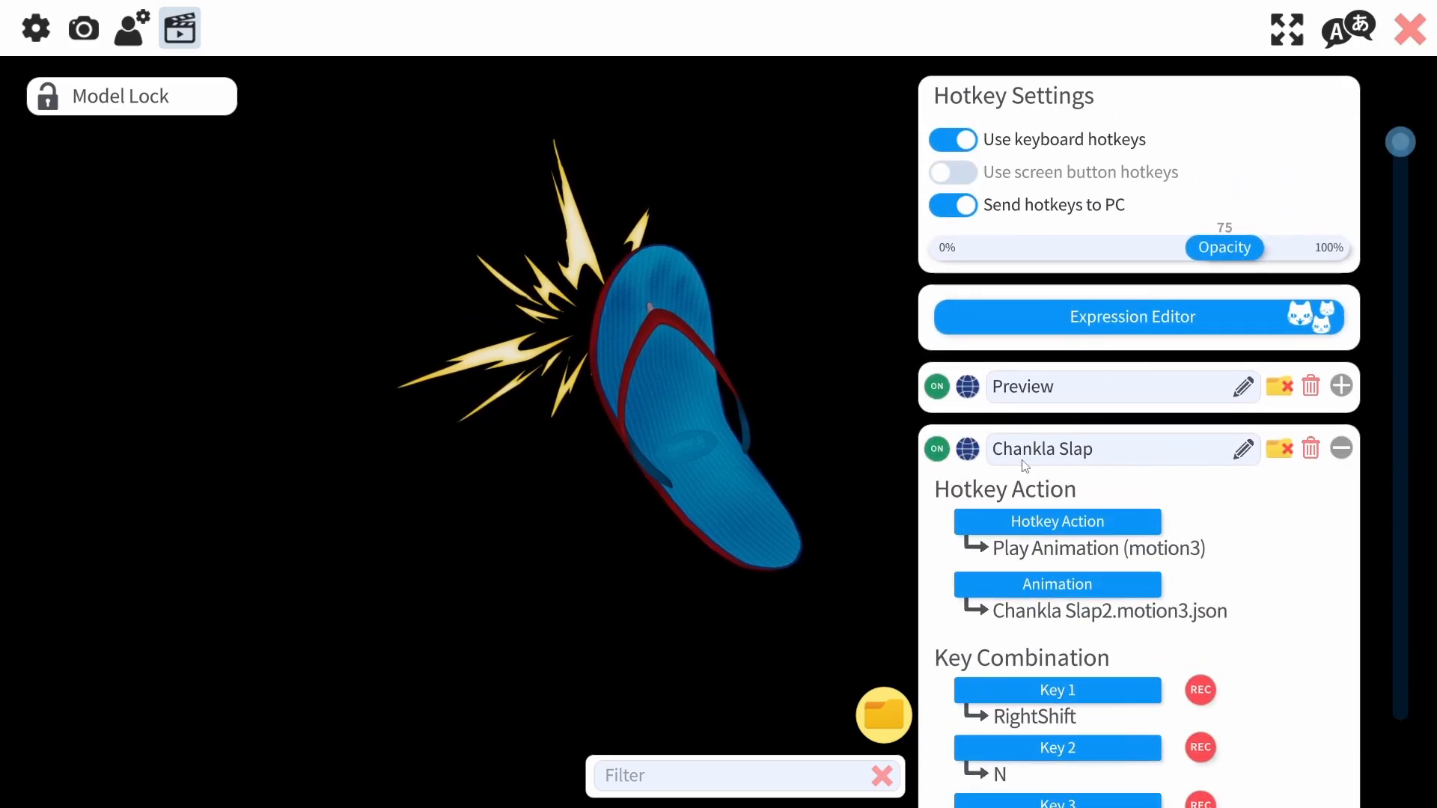
scroll(1028, 468, "down", 2)
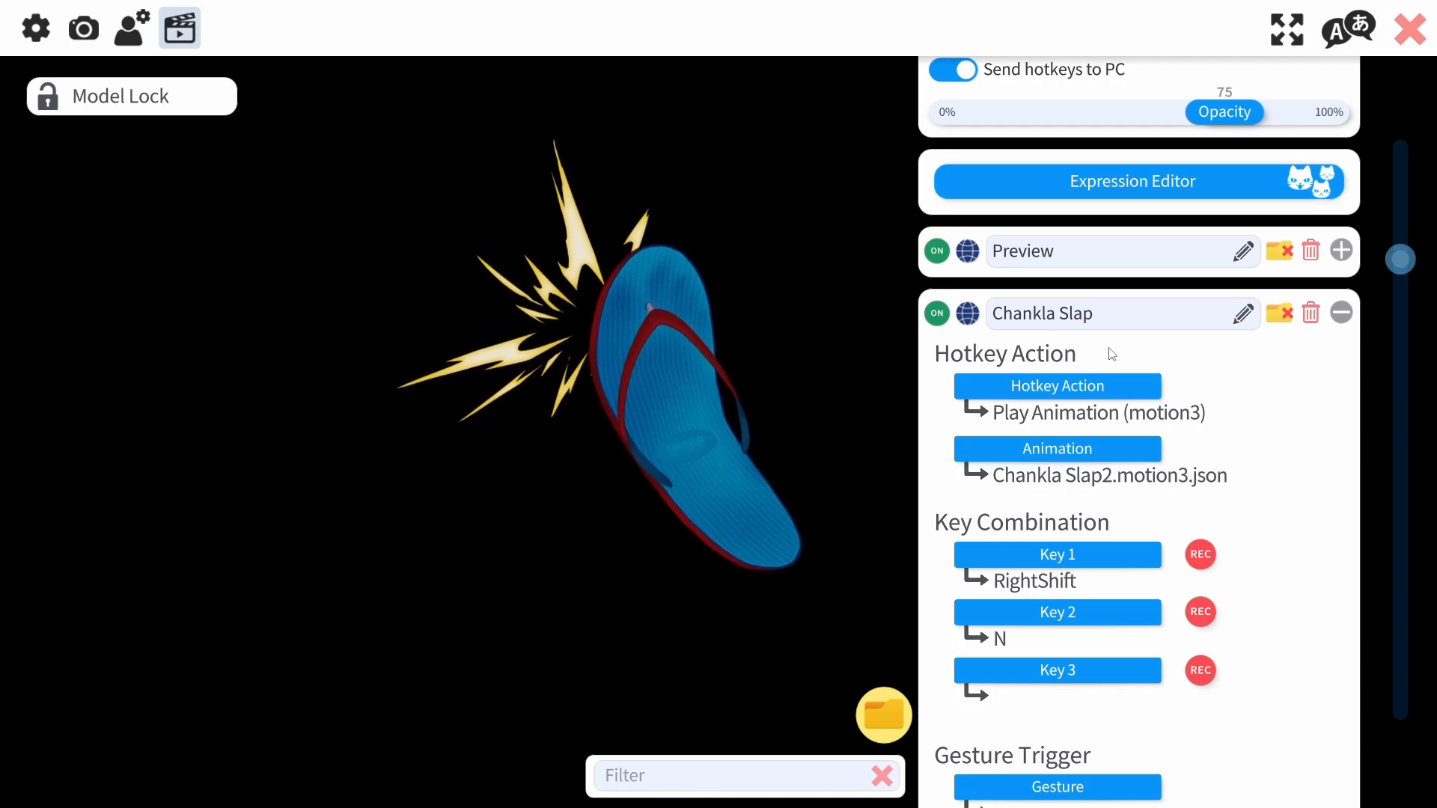
scroll(1272, 352, "down", 3)
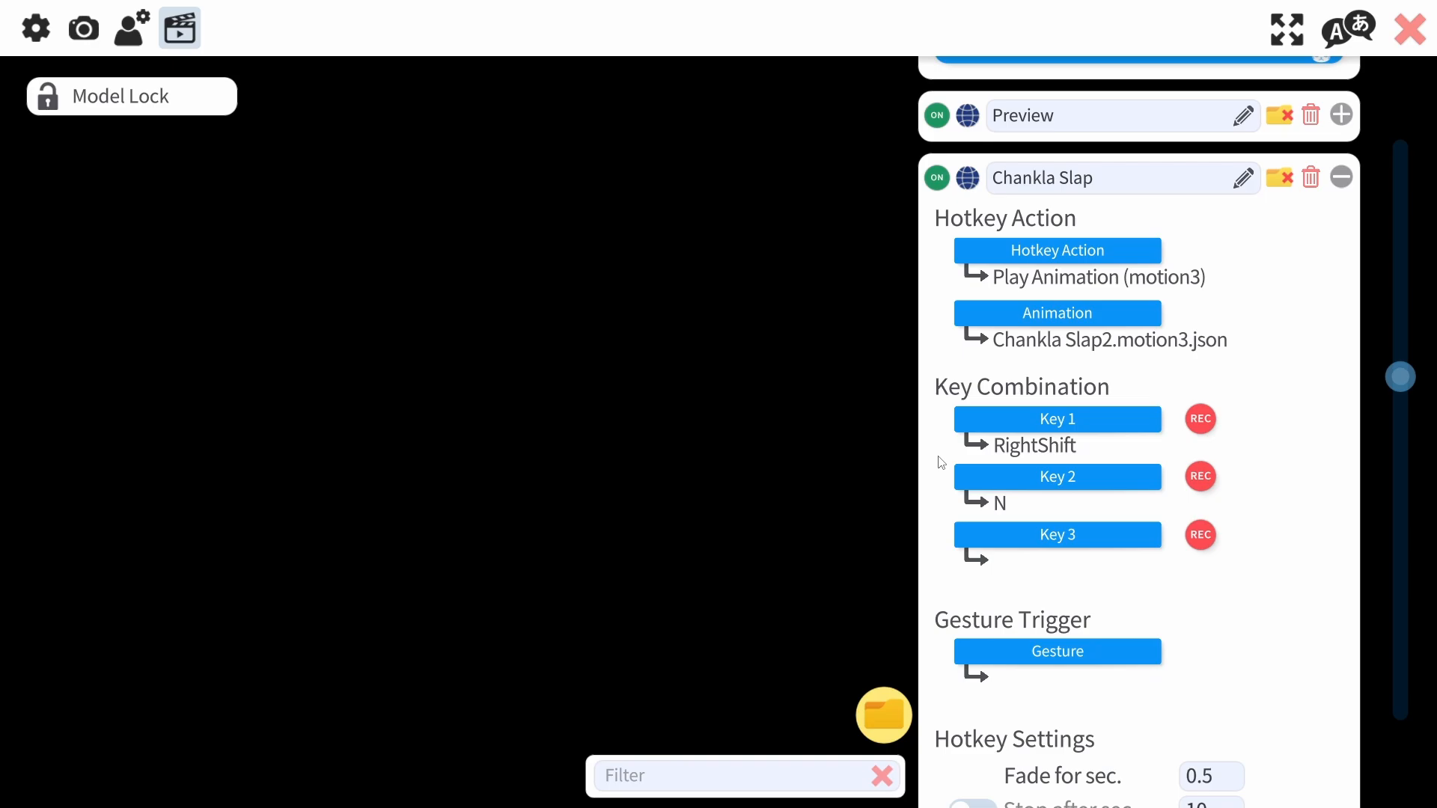
key("shift+n")
key("shift+n")
key("shift+n")
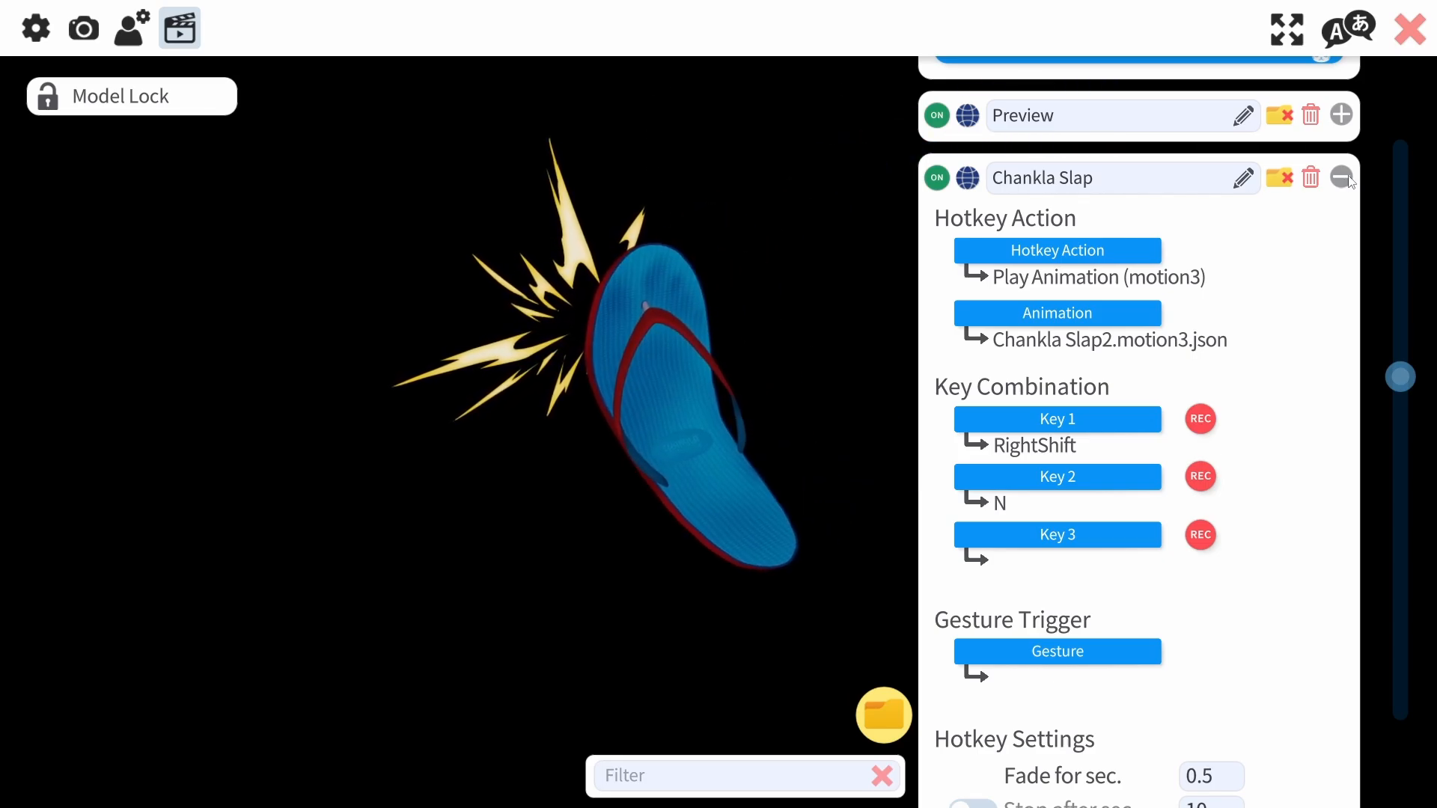
left_click(1347, 180)
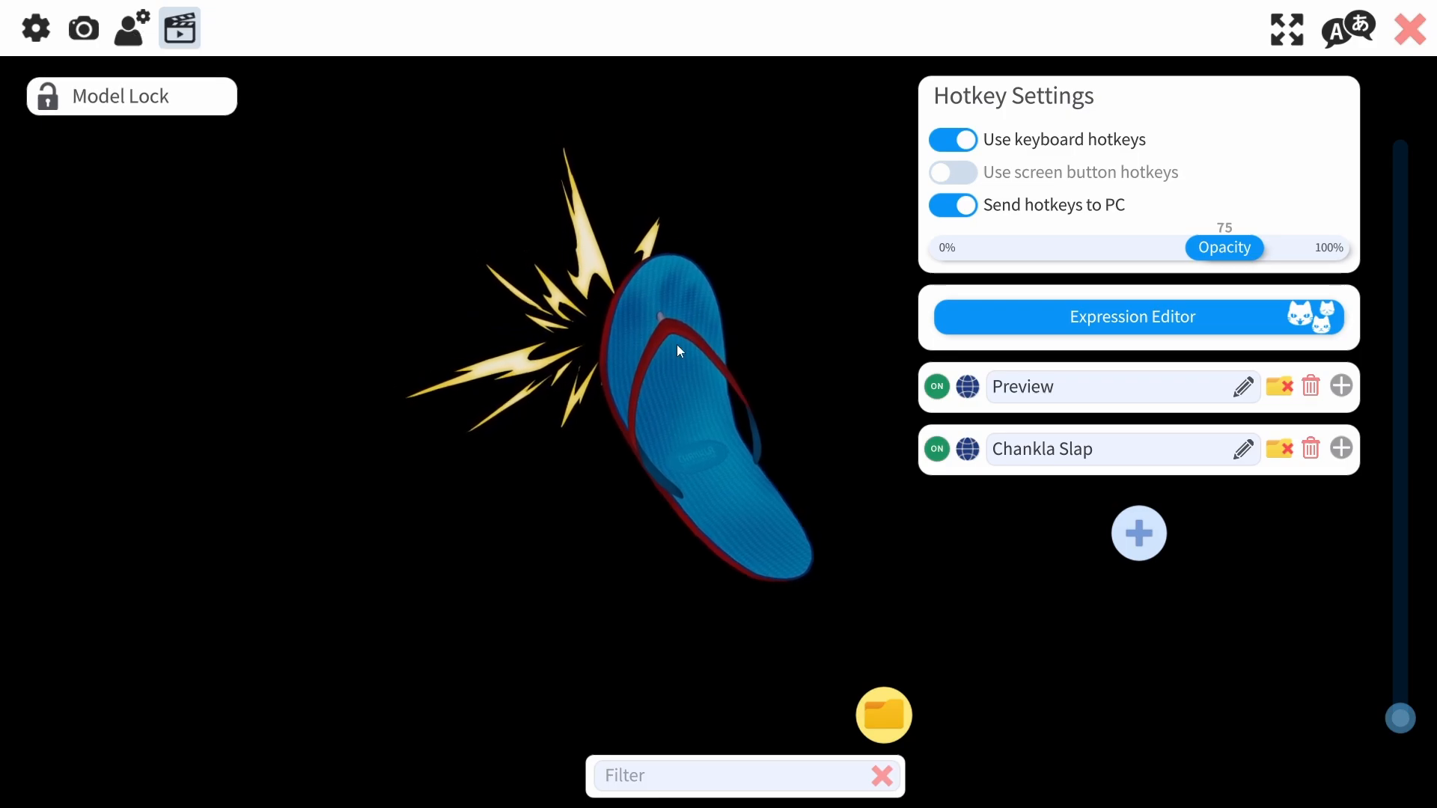
Open multiply/screen color customization for the model's ArtMeshes, filter the list to the meshes at the sandal's sole, and preview Chankla2
left_click(132, 37)
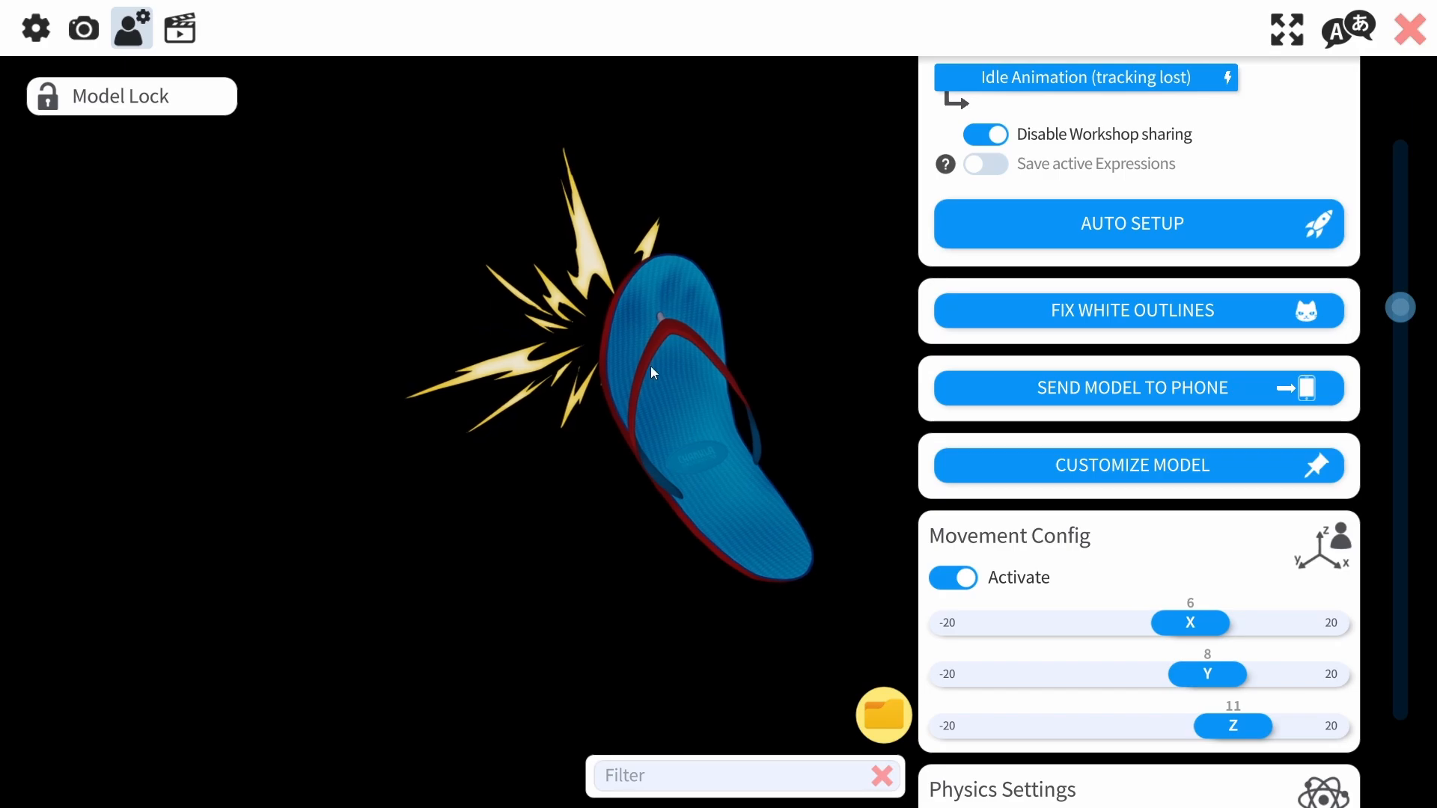
left_click(1045, 470)
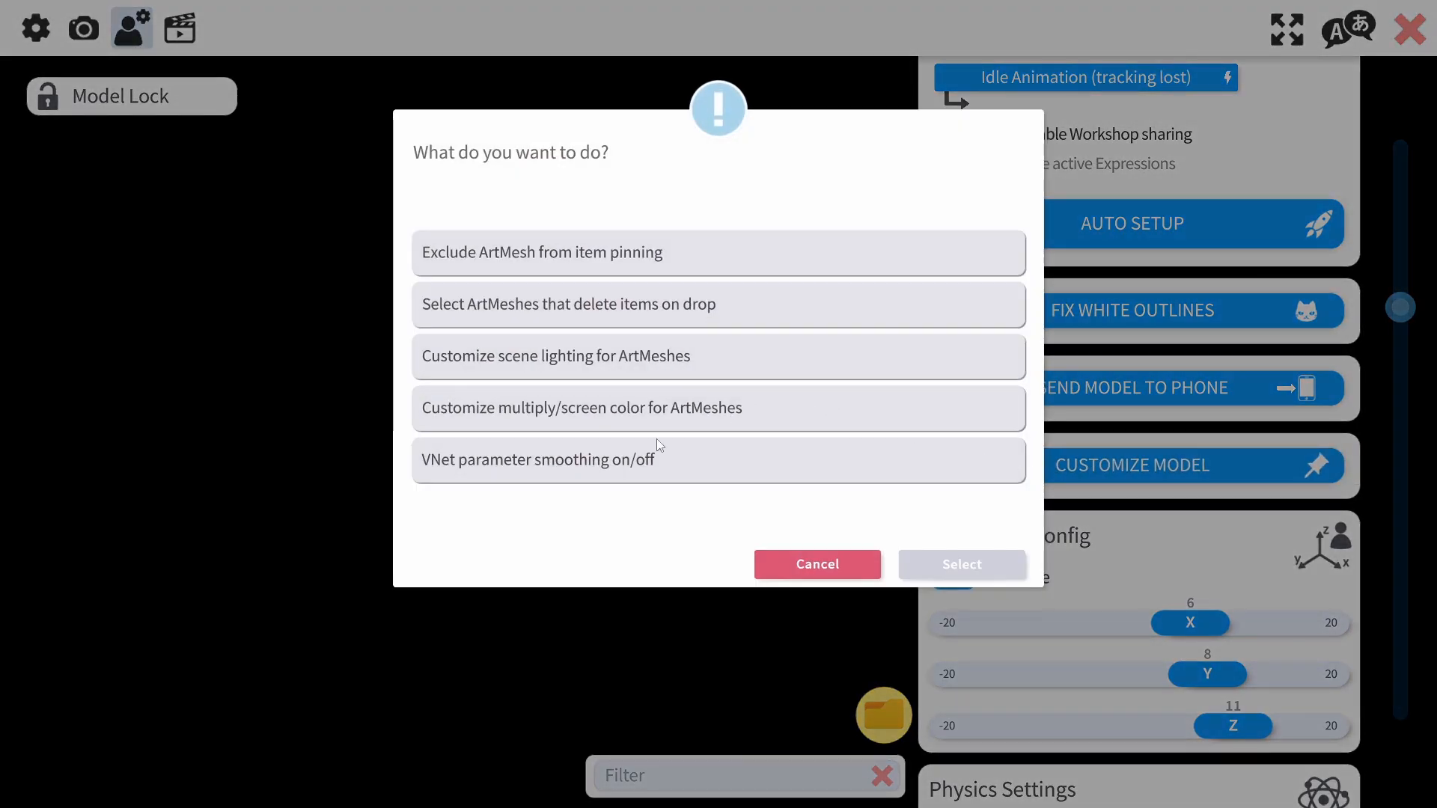
left_click(527, 415)
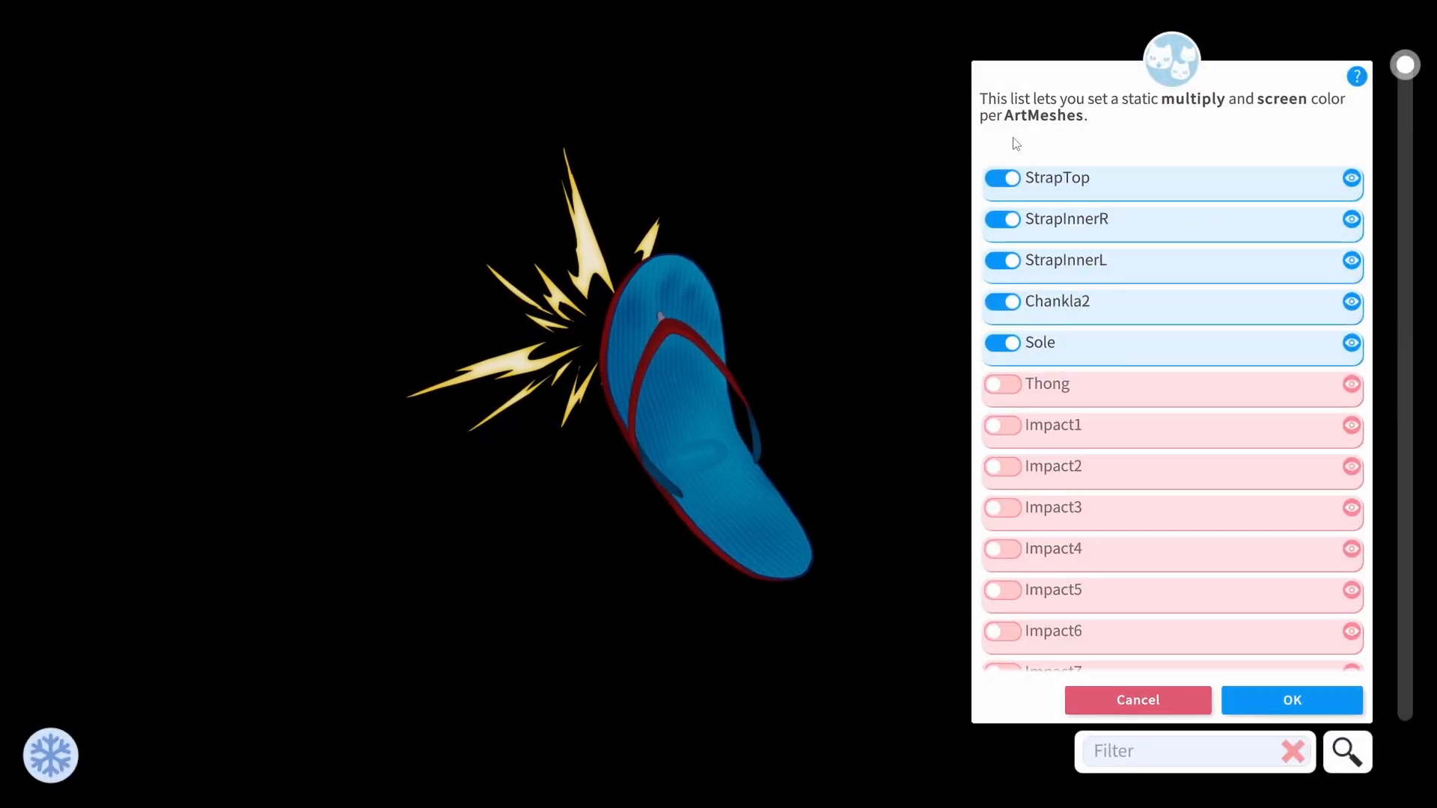
left_click(676, 452)
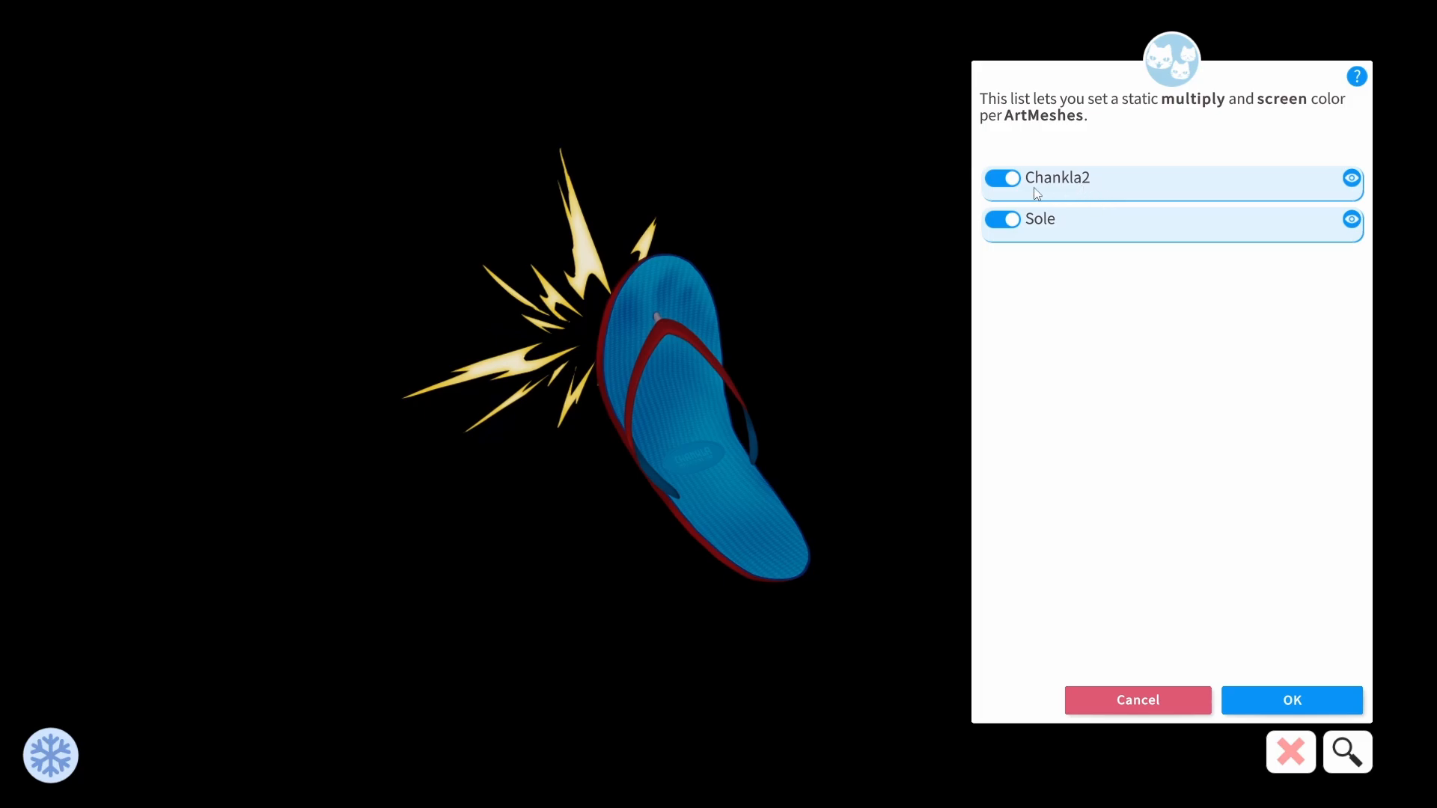
left_click(1356, 178)
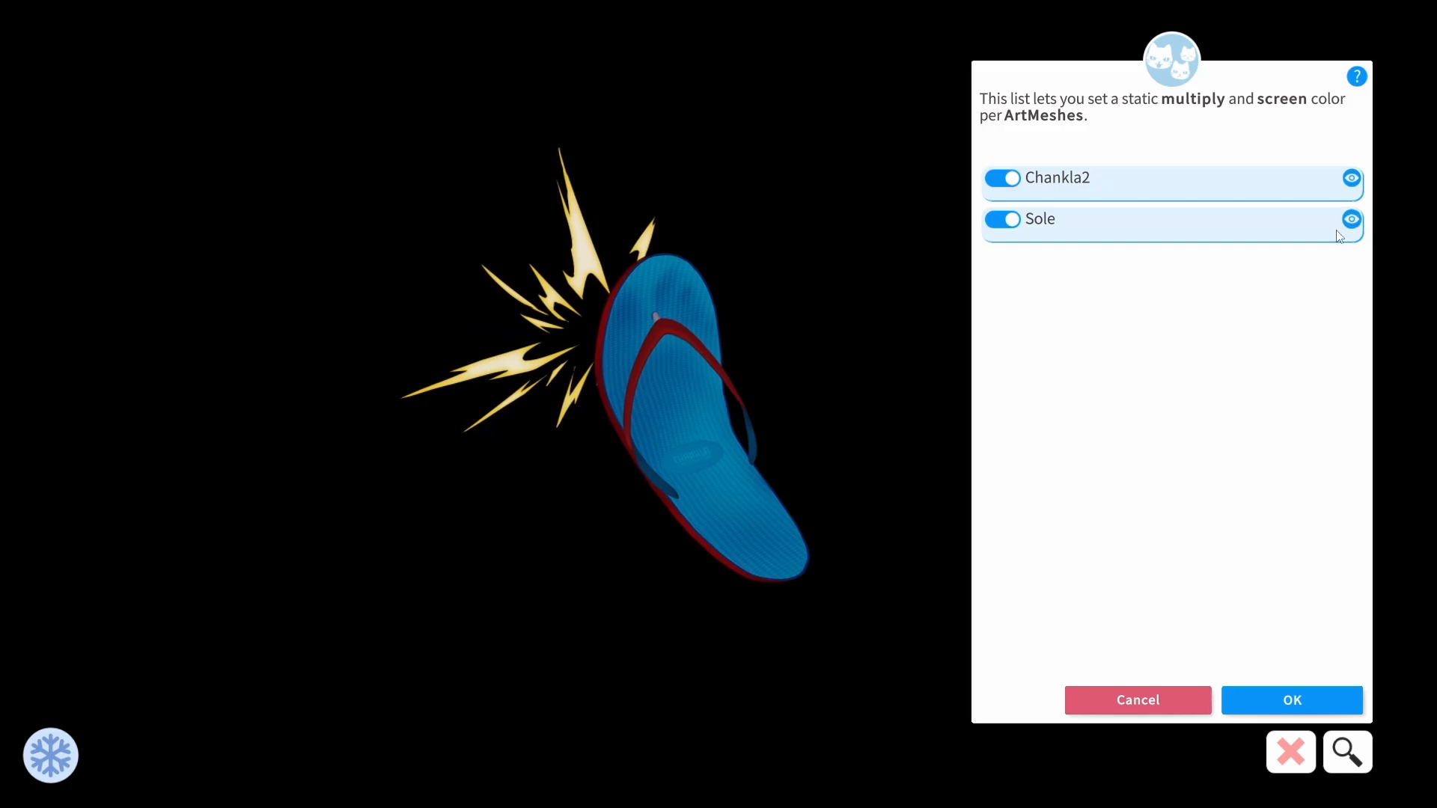
mouse_move(699, 530)
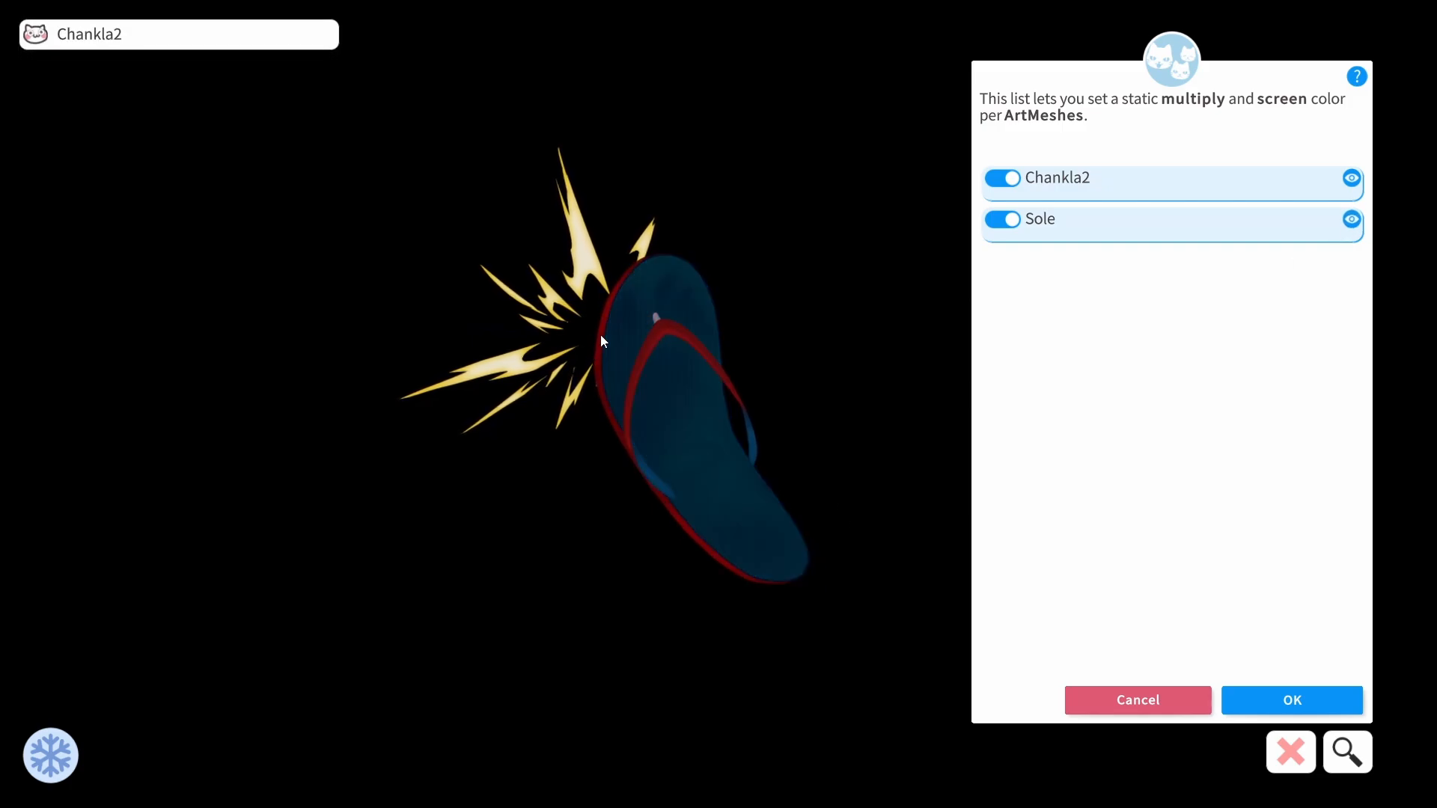
Set the multiply color of the Sole ArtMesh to yellow-green #A7C817
left_click(1094, 221)
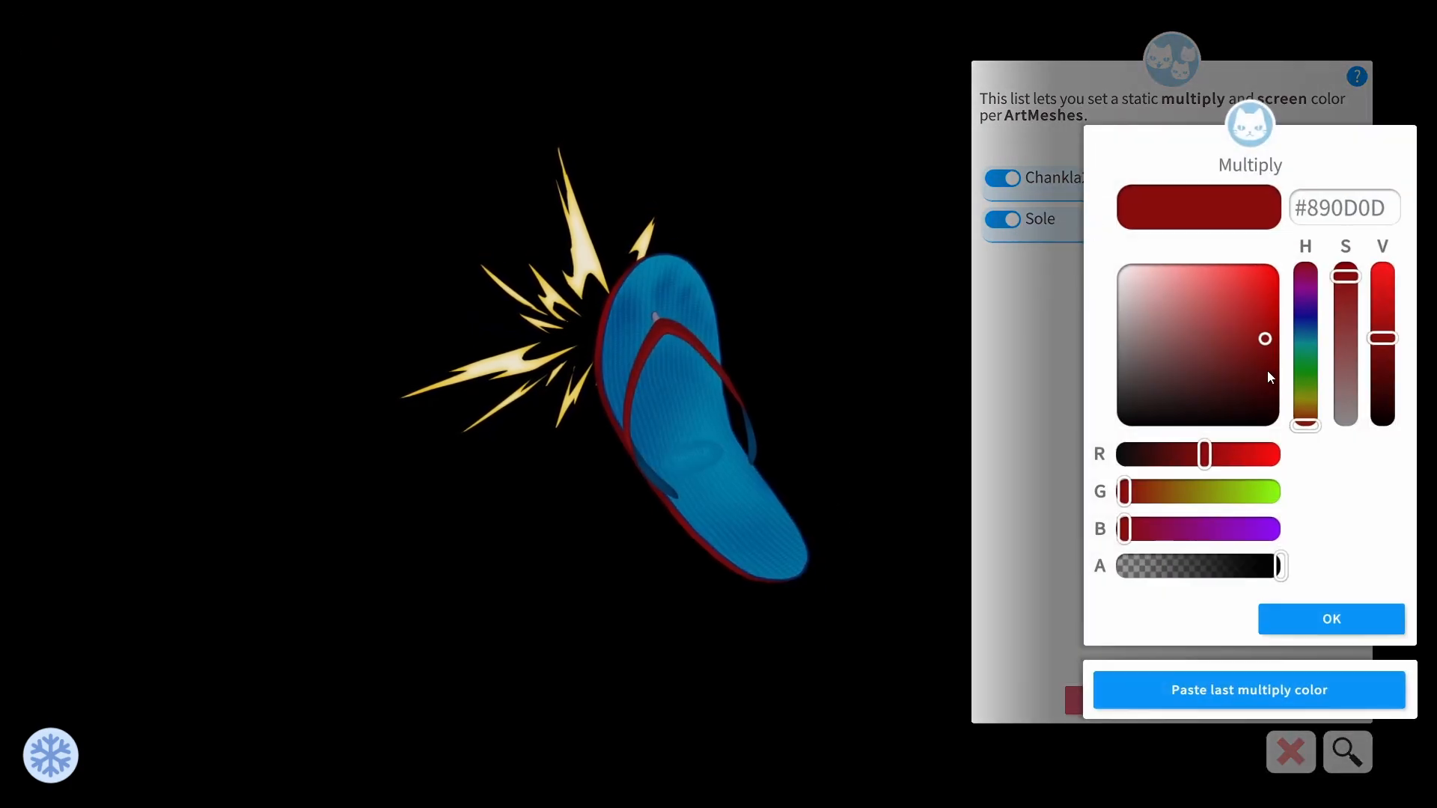
mouse_move(1248, 339)
left_mouse_down()
mouse_move(1172, 352)
mouse_move(1157, 286)
mouse_move(1206, 295)
mouse_move(1158, 382)
mouse_move(1261, 299)
left_mouse_up()
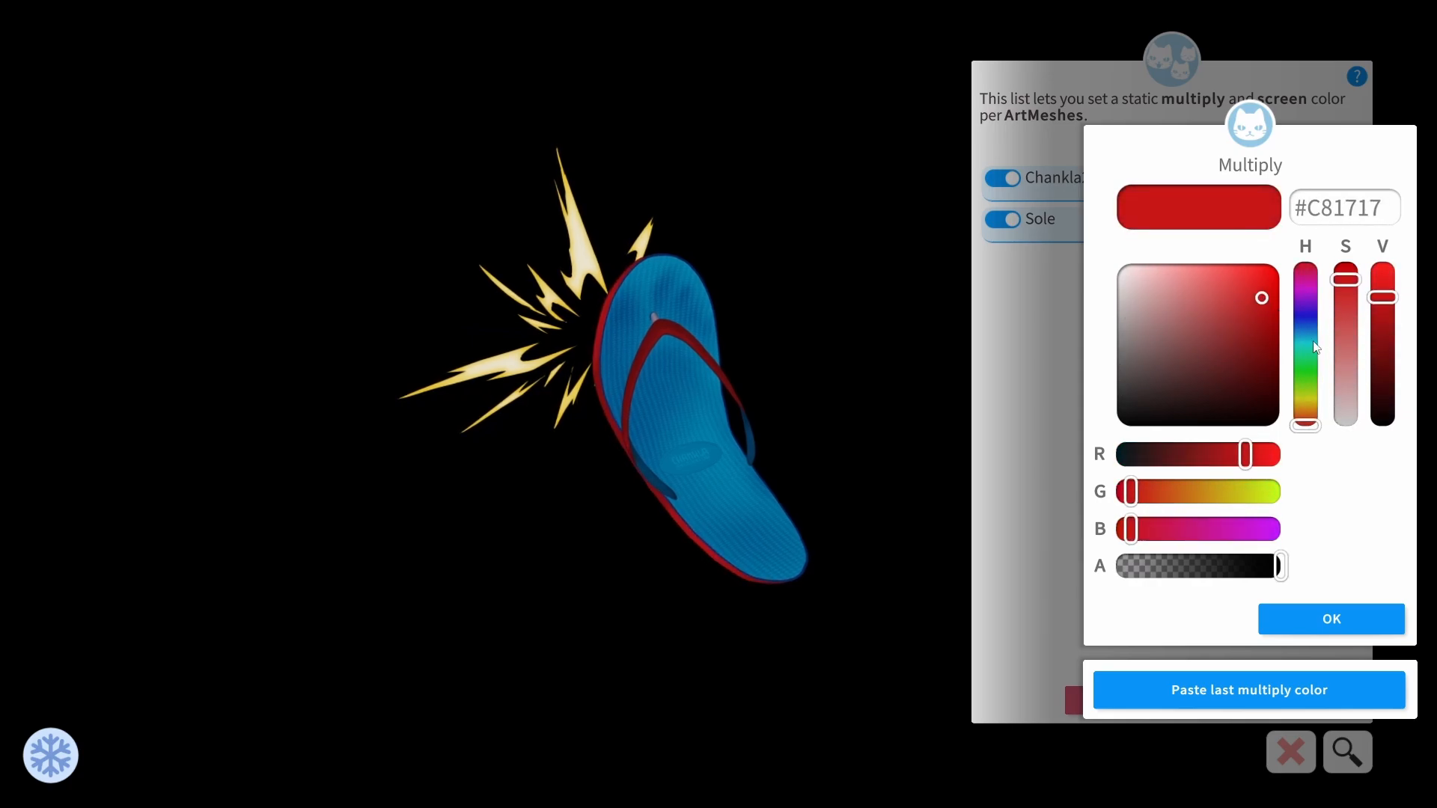
left_click_drag(1305, 424, 1299, 393)
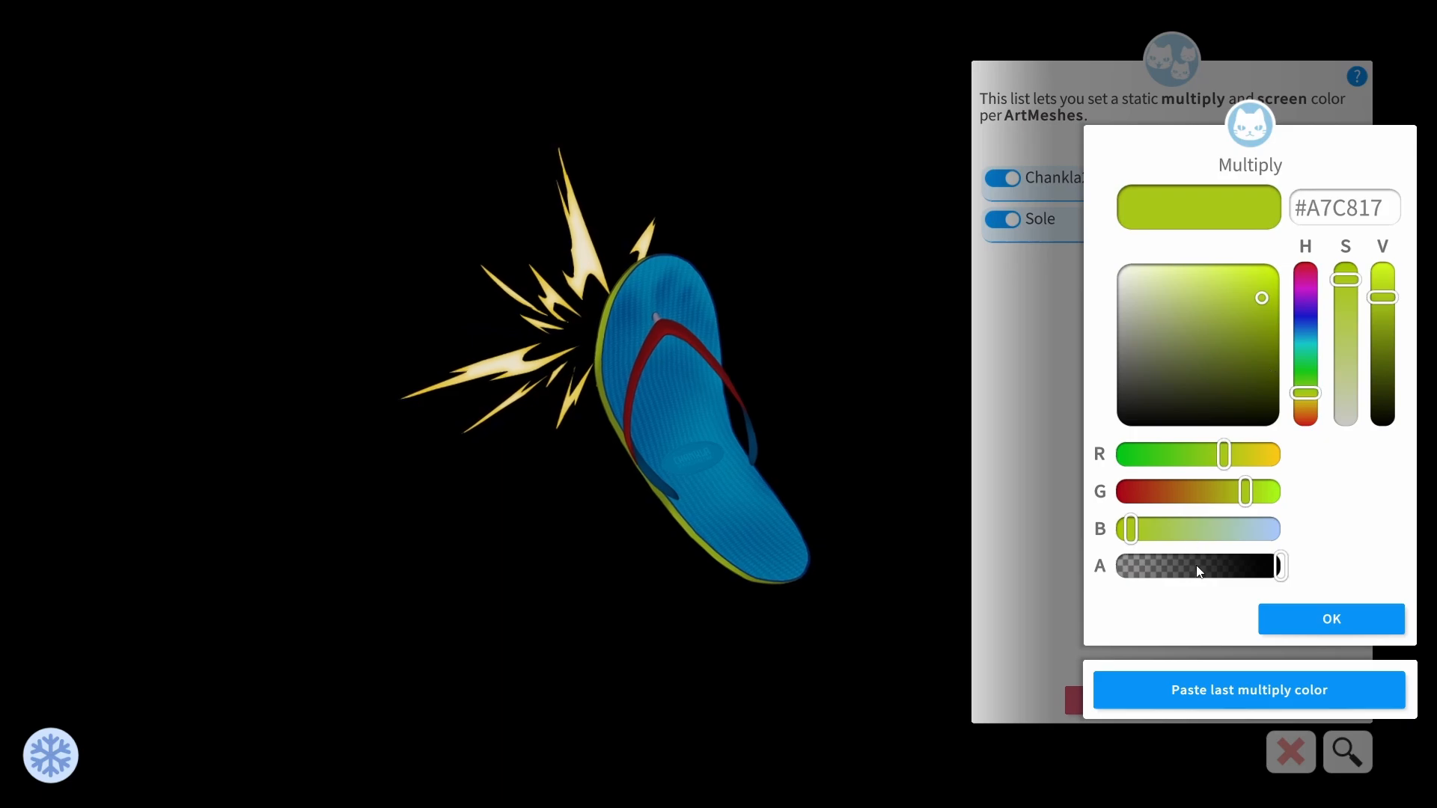
left_click(1309, 618)
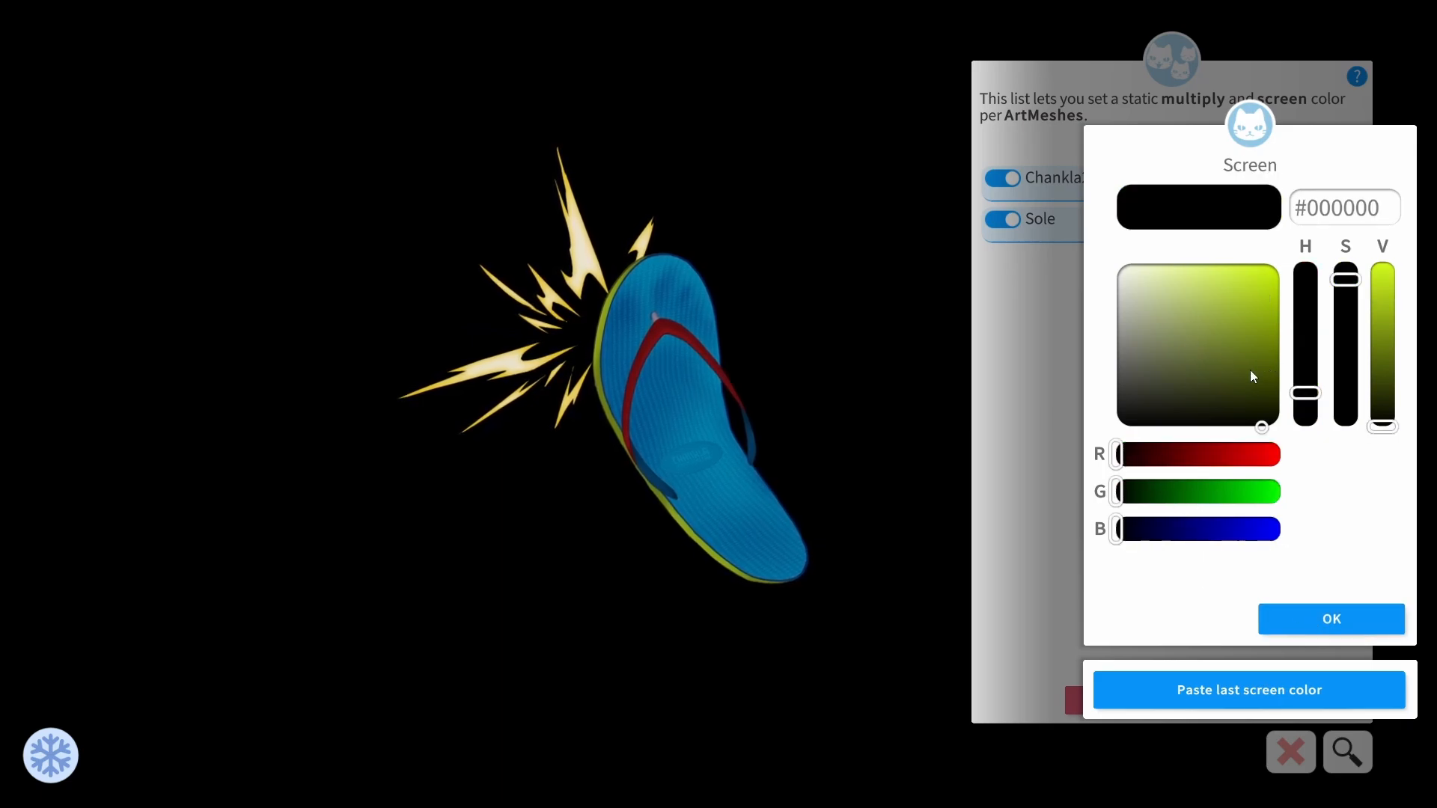
Set the screen color of the Sole ArtMesh to light blue #28A0E5
left_click_drag(1226, 359, 1251, 280)
left_click(1219, 302)
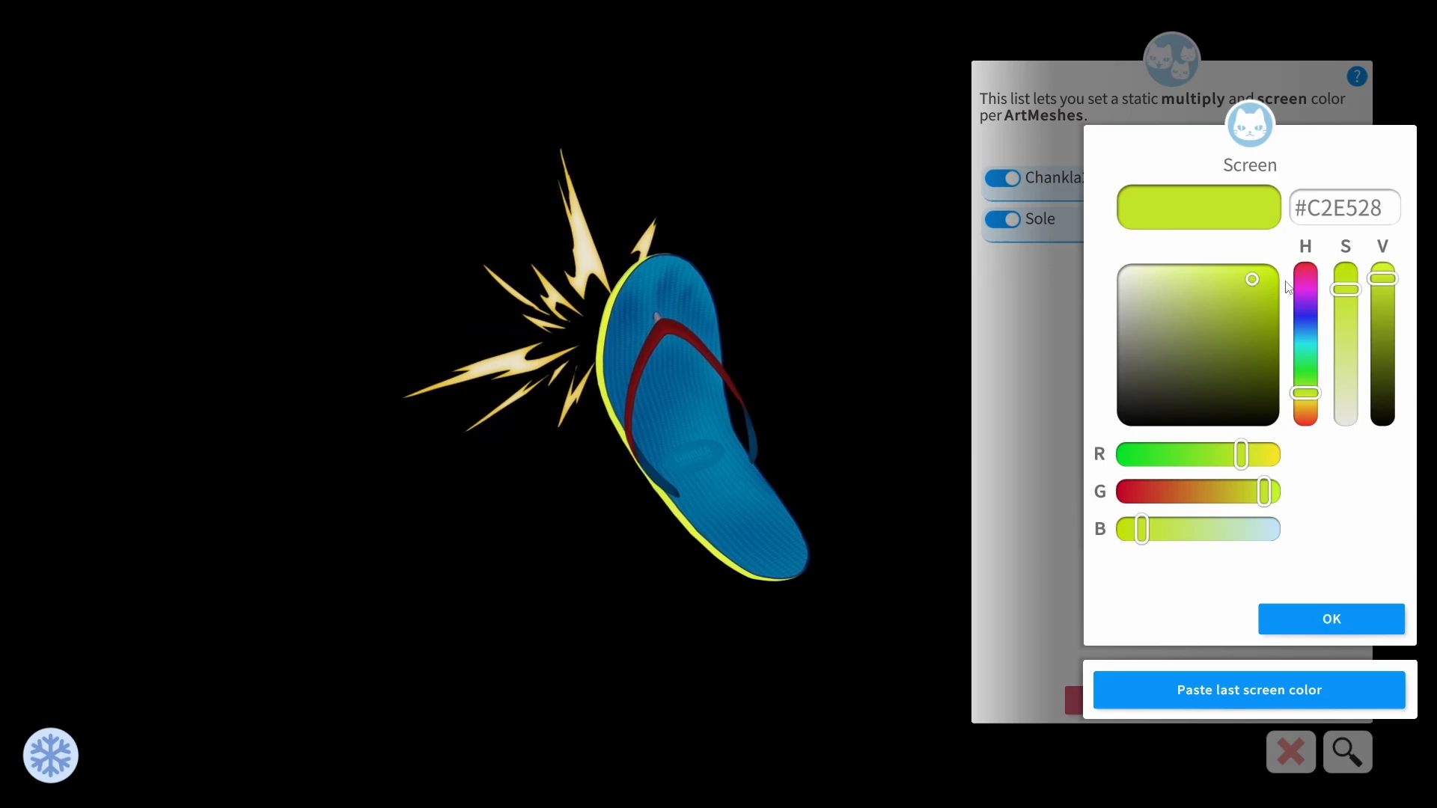
left_click_drag(1305, 380, 1299, 333)
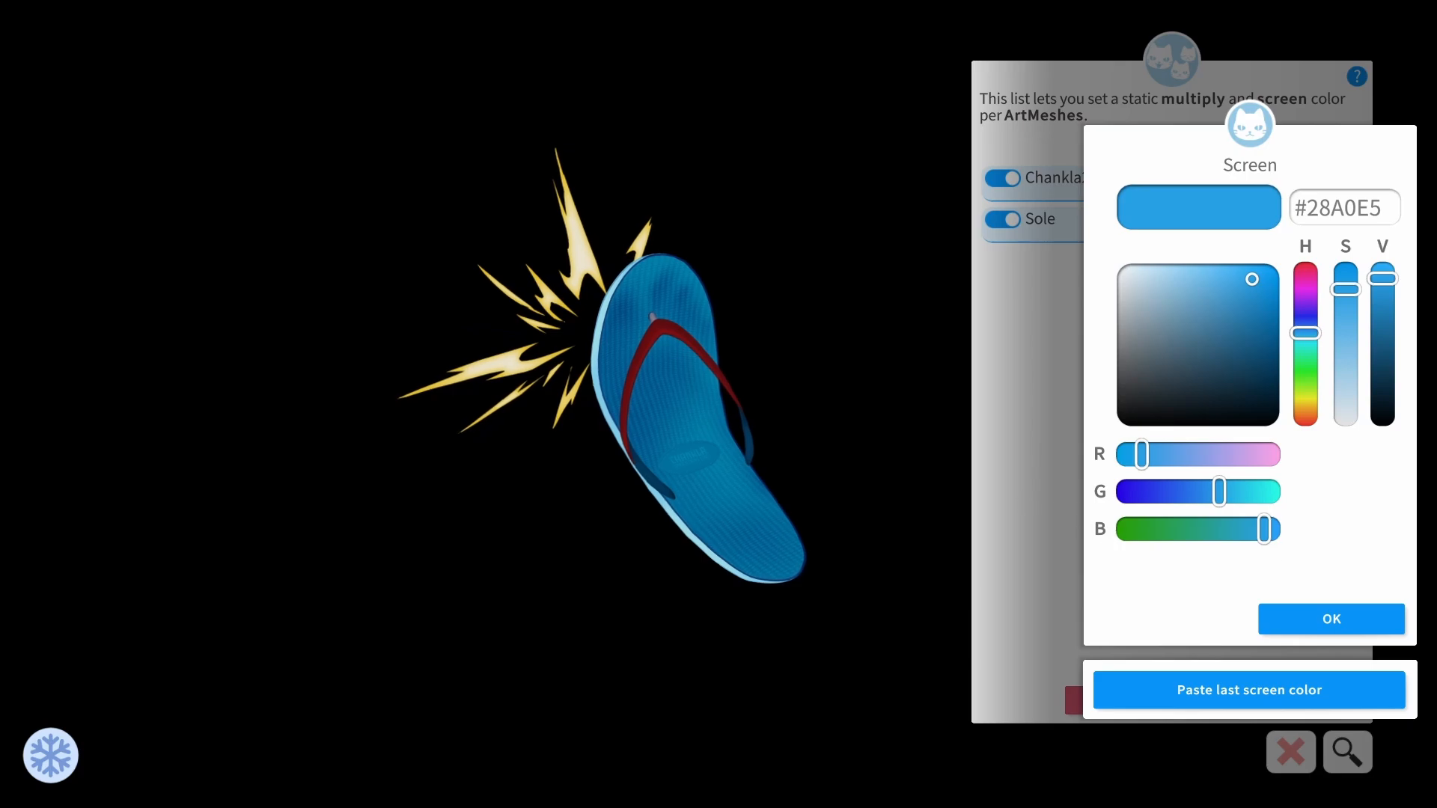
left_click(1329, 616)
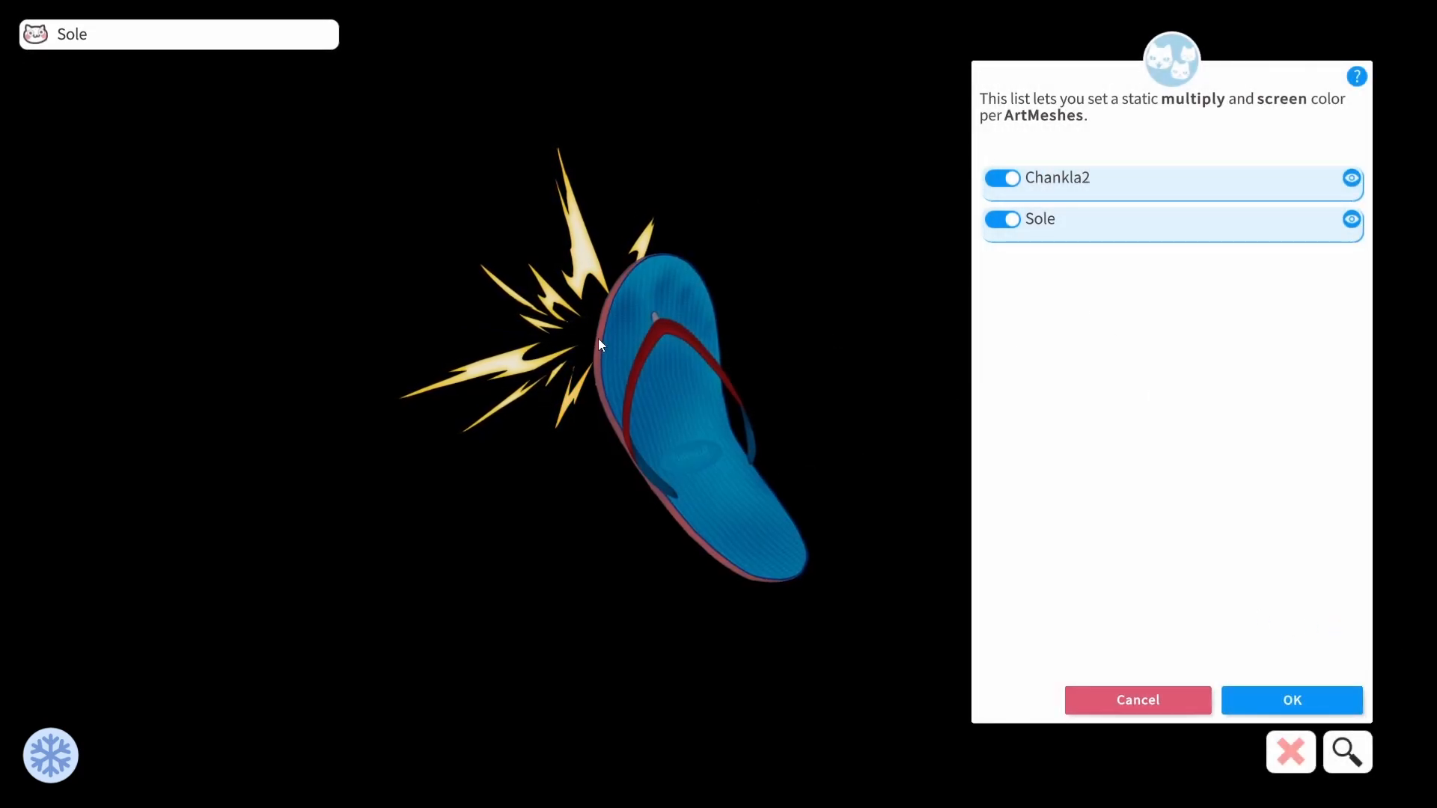
Paste the last multiply color #A7C817 and the last screen color #28A0E5 onto the Chankla2 ArtMesh
left_click(1207, 188)
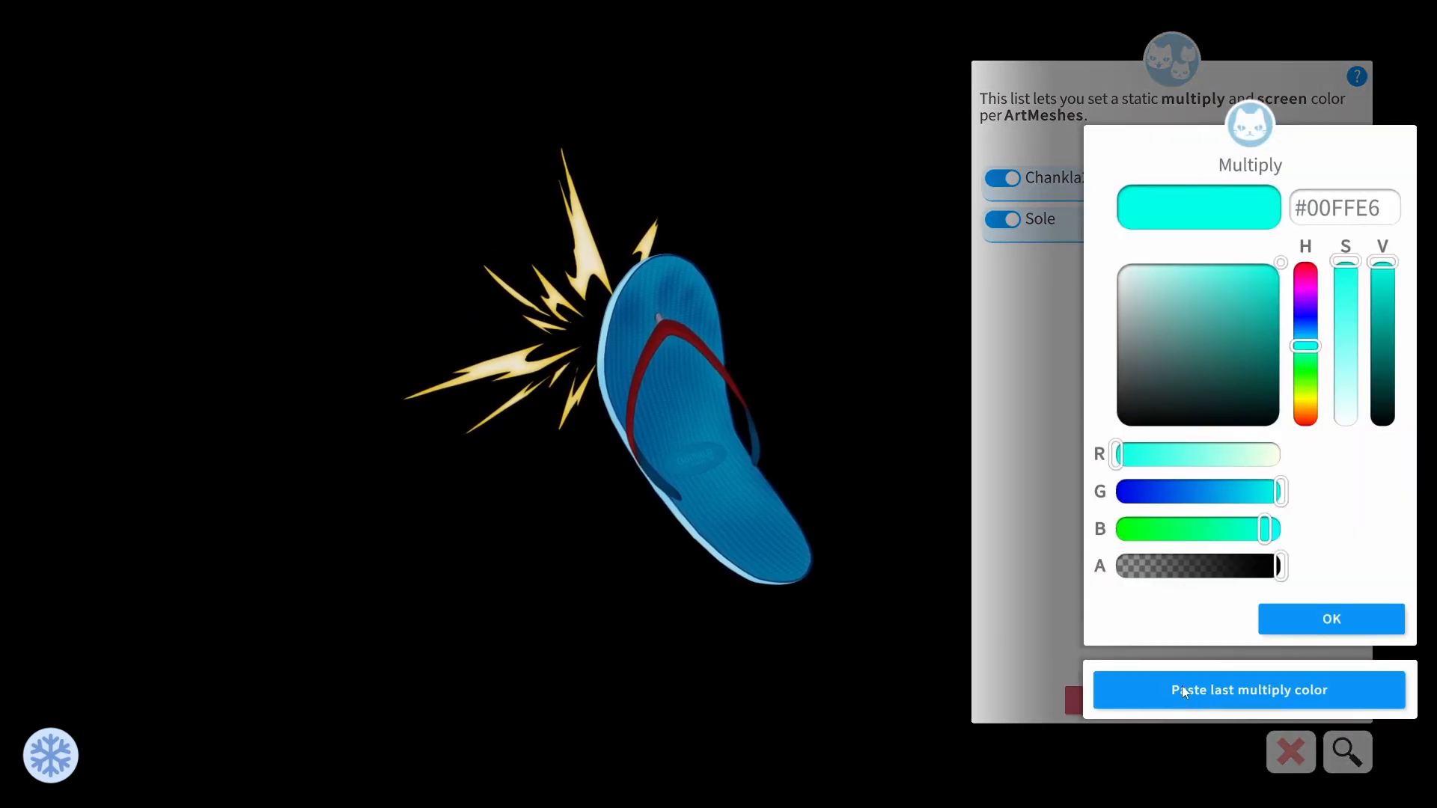
left_click(1220, 694)
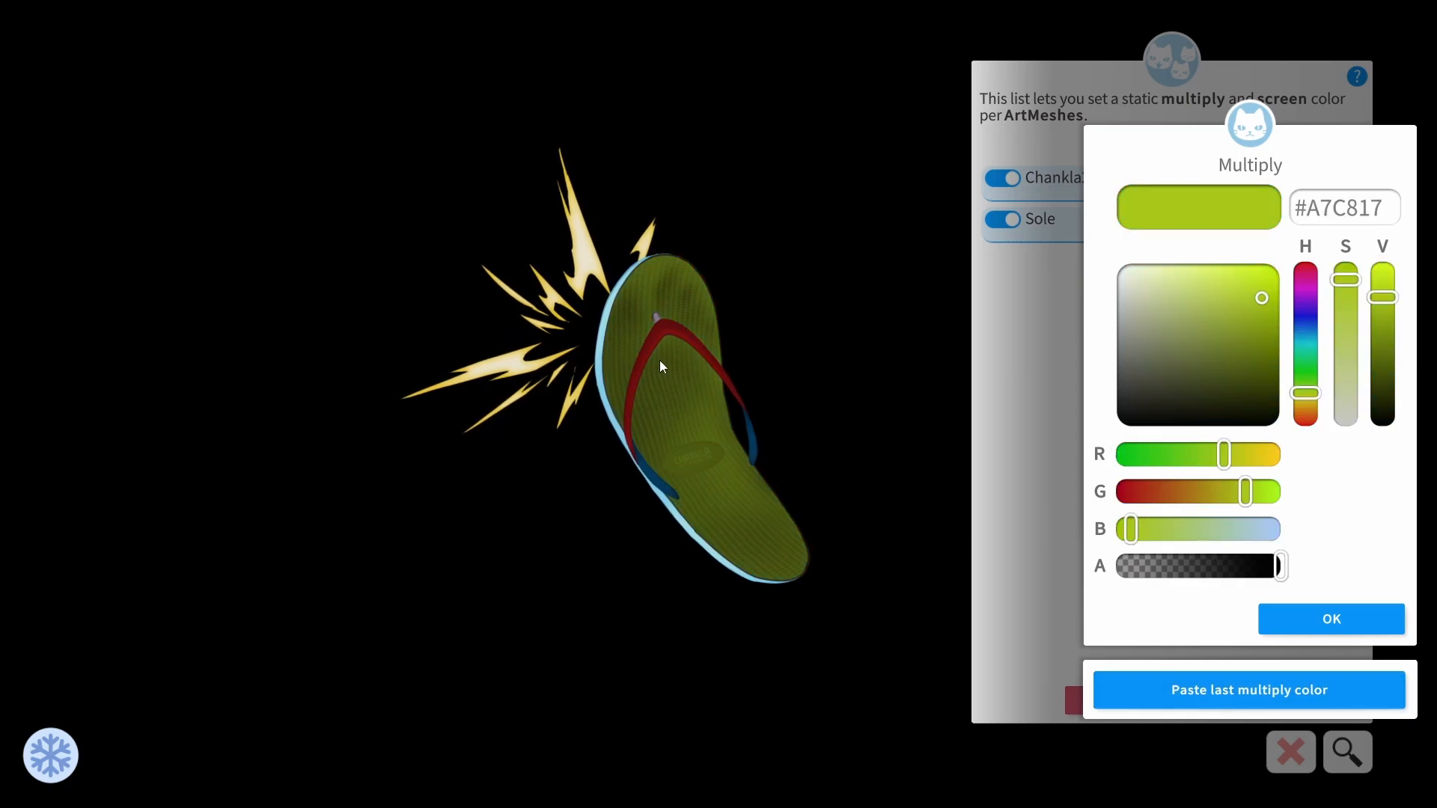
left_click(1300, 616)
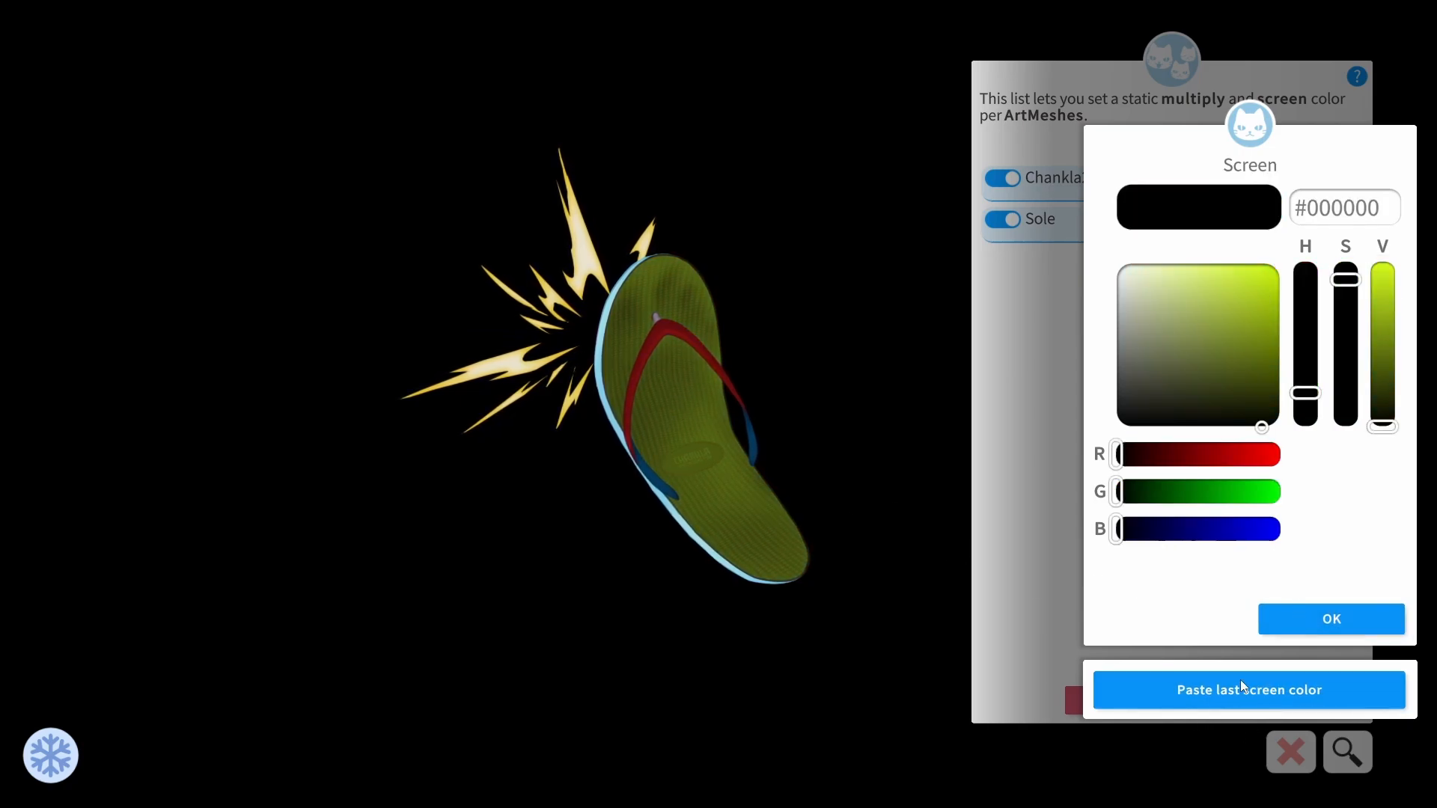
left_click(1220, 695)
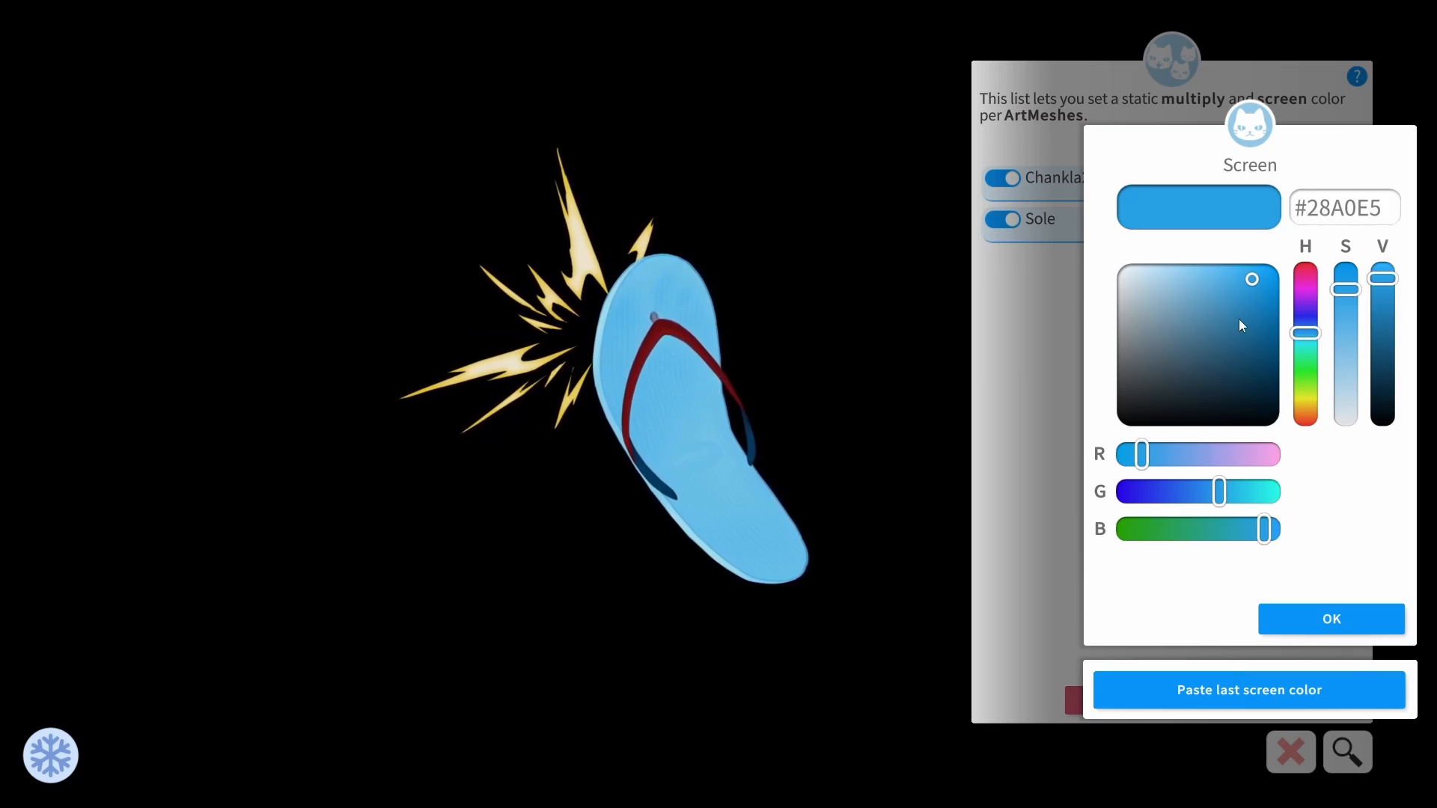
left_click(1309, 618)
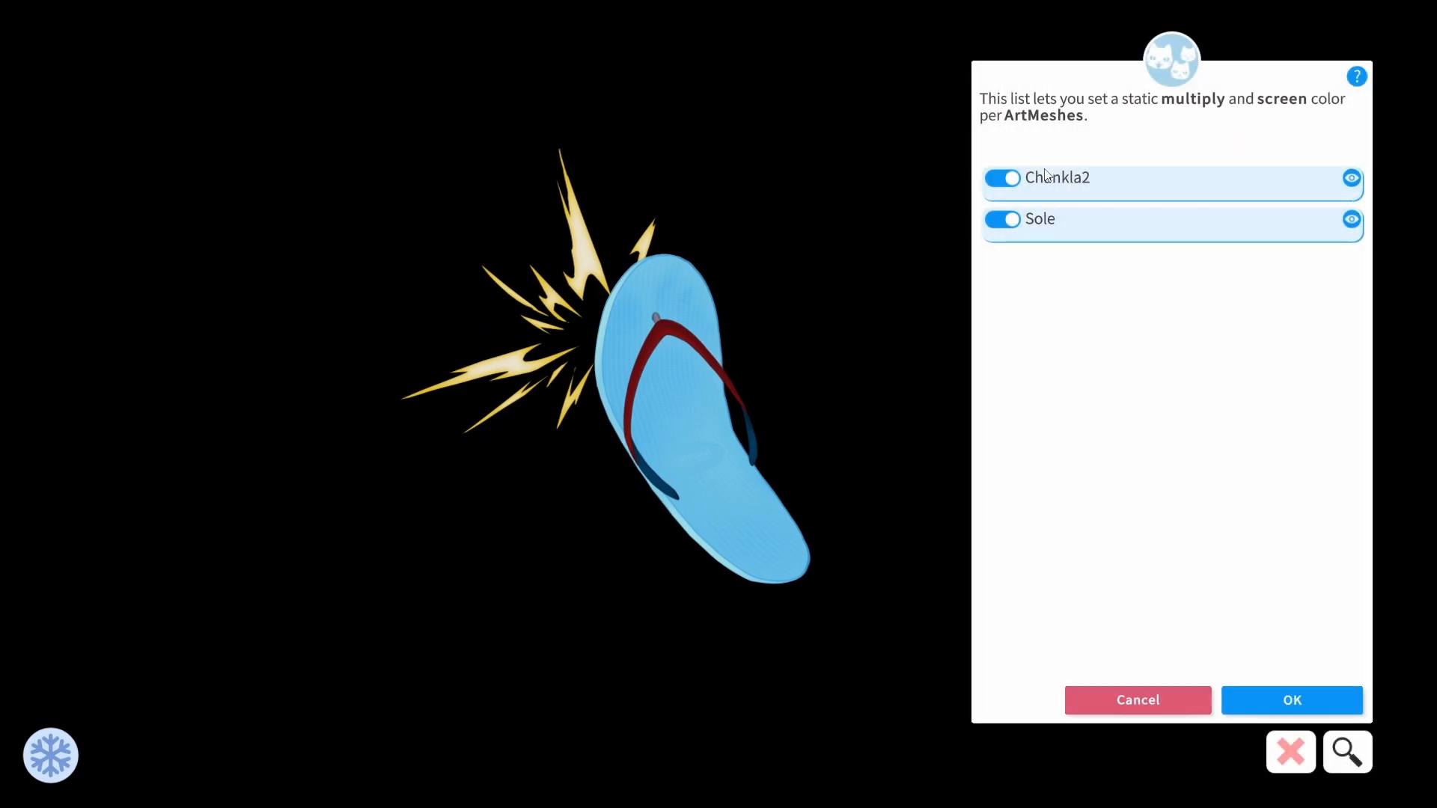
Set Chankla2's multiply color to blue and its screen color to #000000, and apply the ArtMesh color customization
left_click(1113, 183)
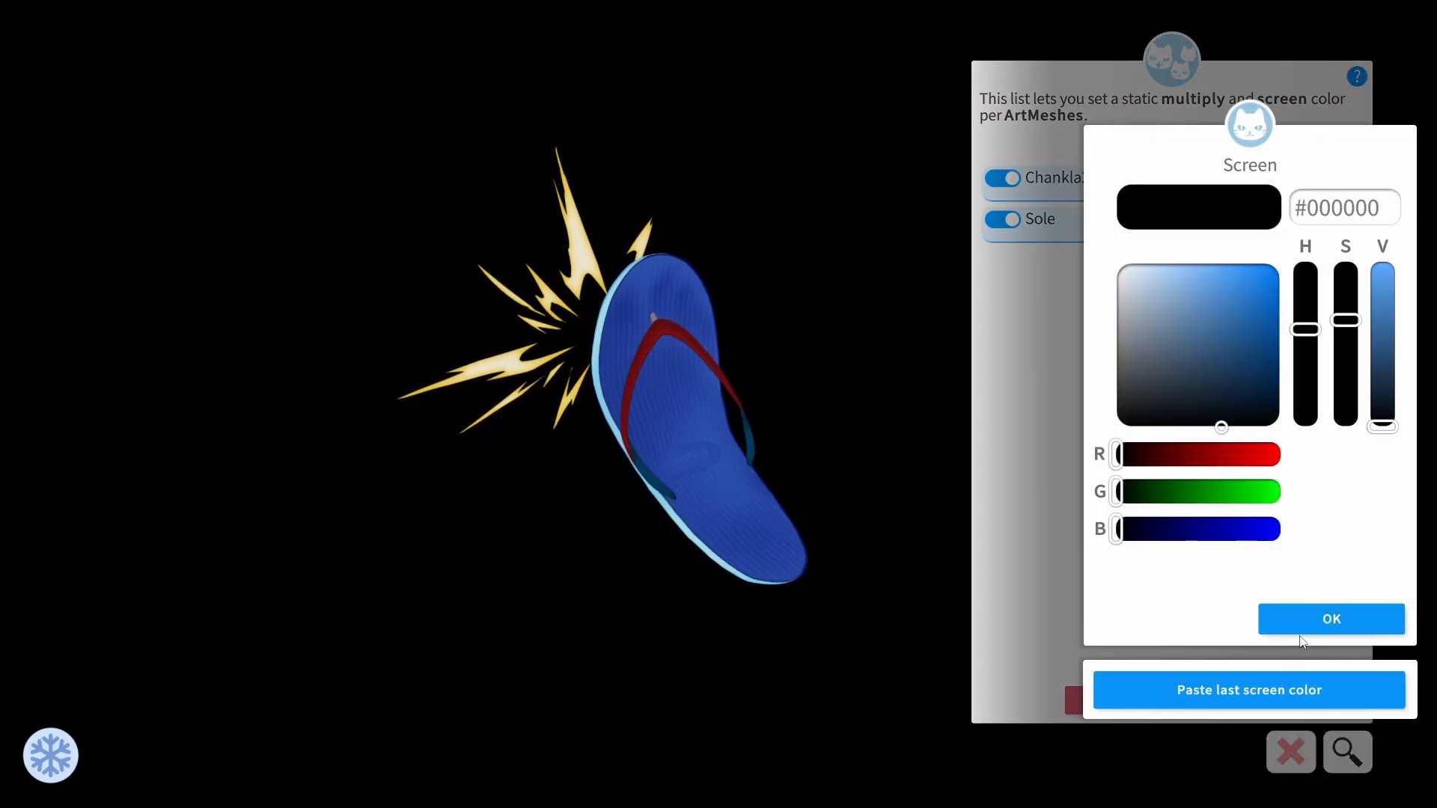
left_click(1295, 631)
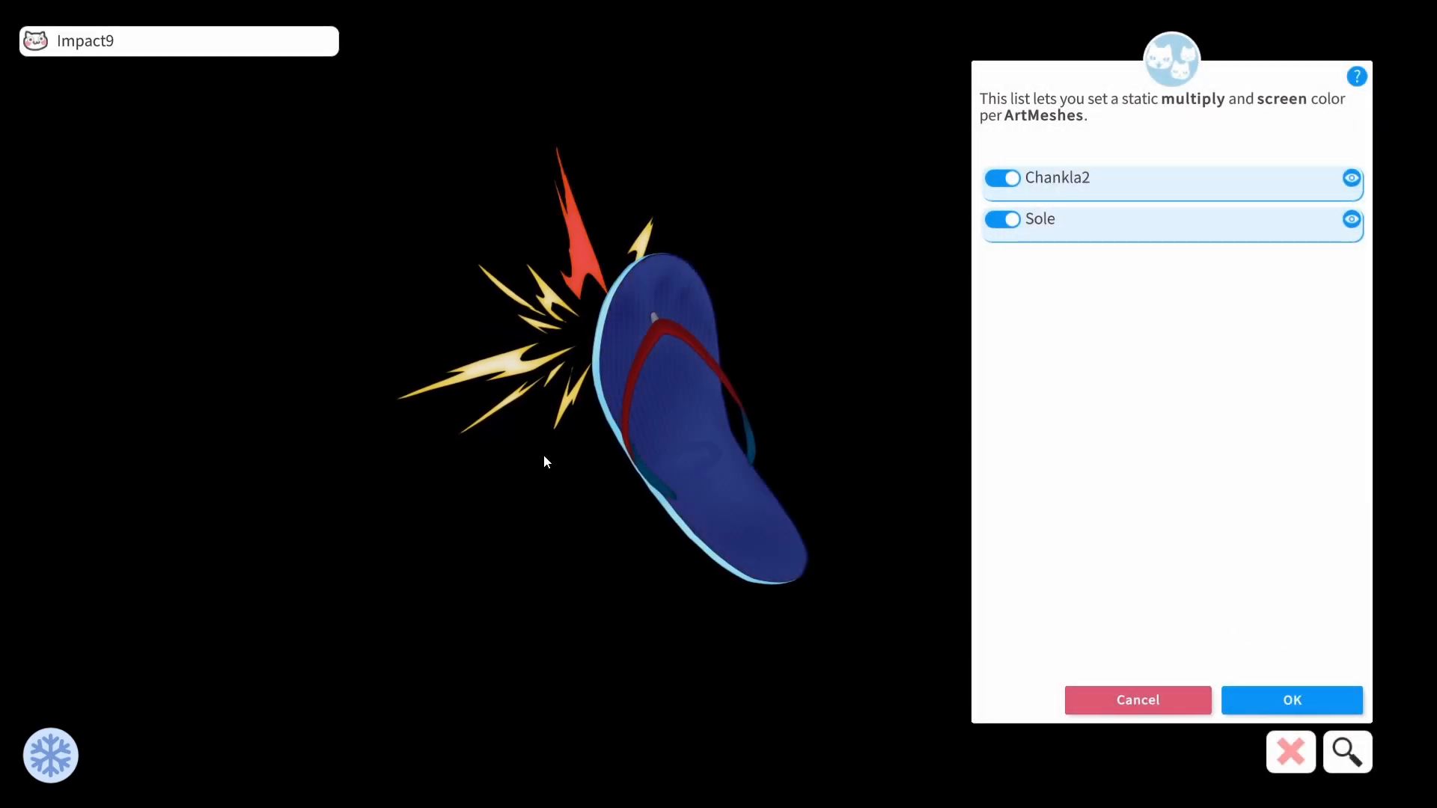
left_click(1286, 699)
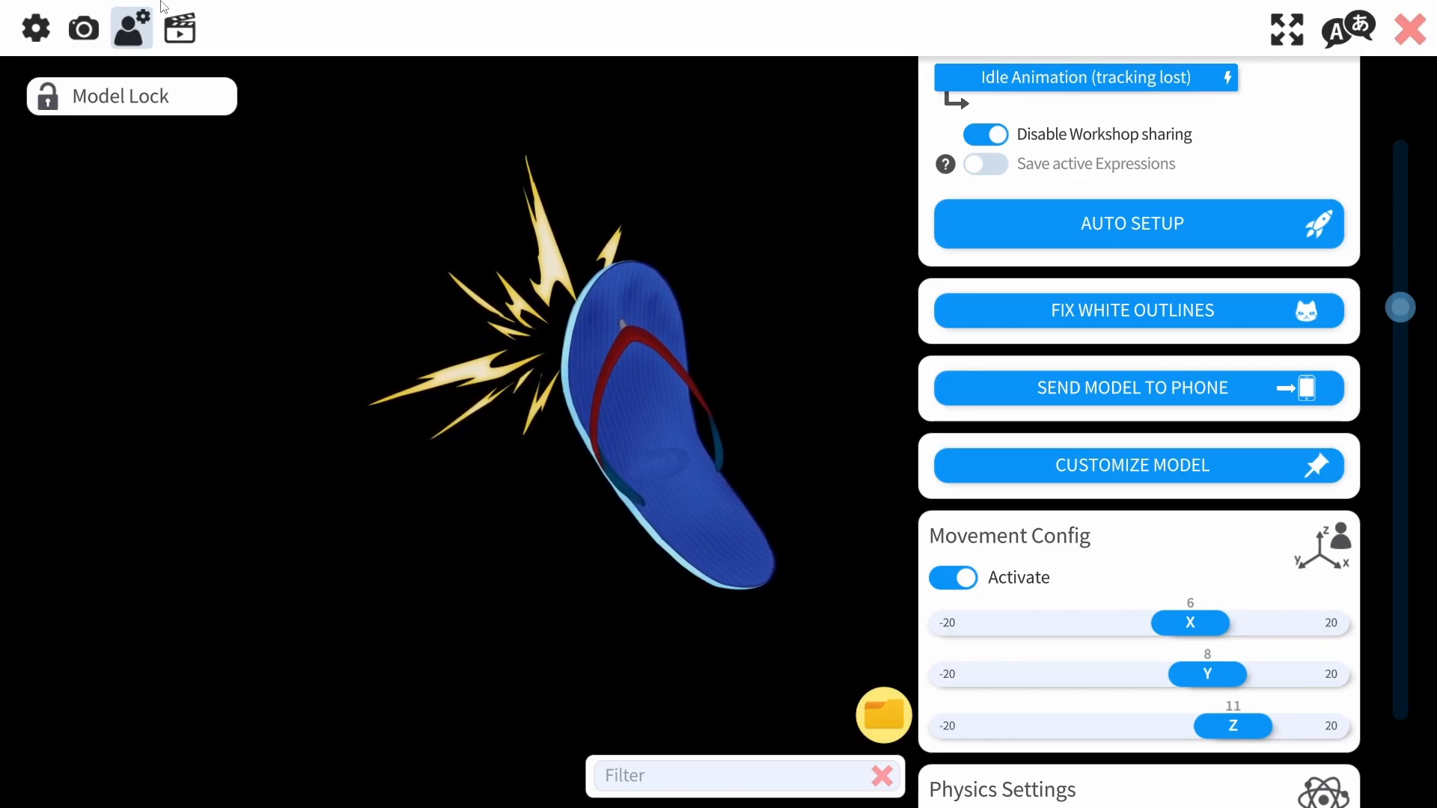
Leave the settings and load the head-grab hand model from the model selector
left_click(35, 28)
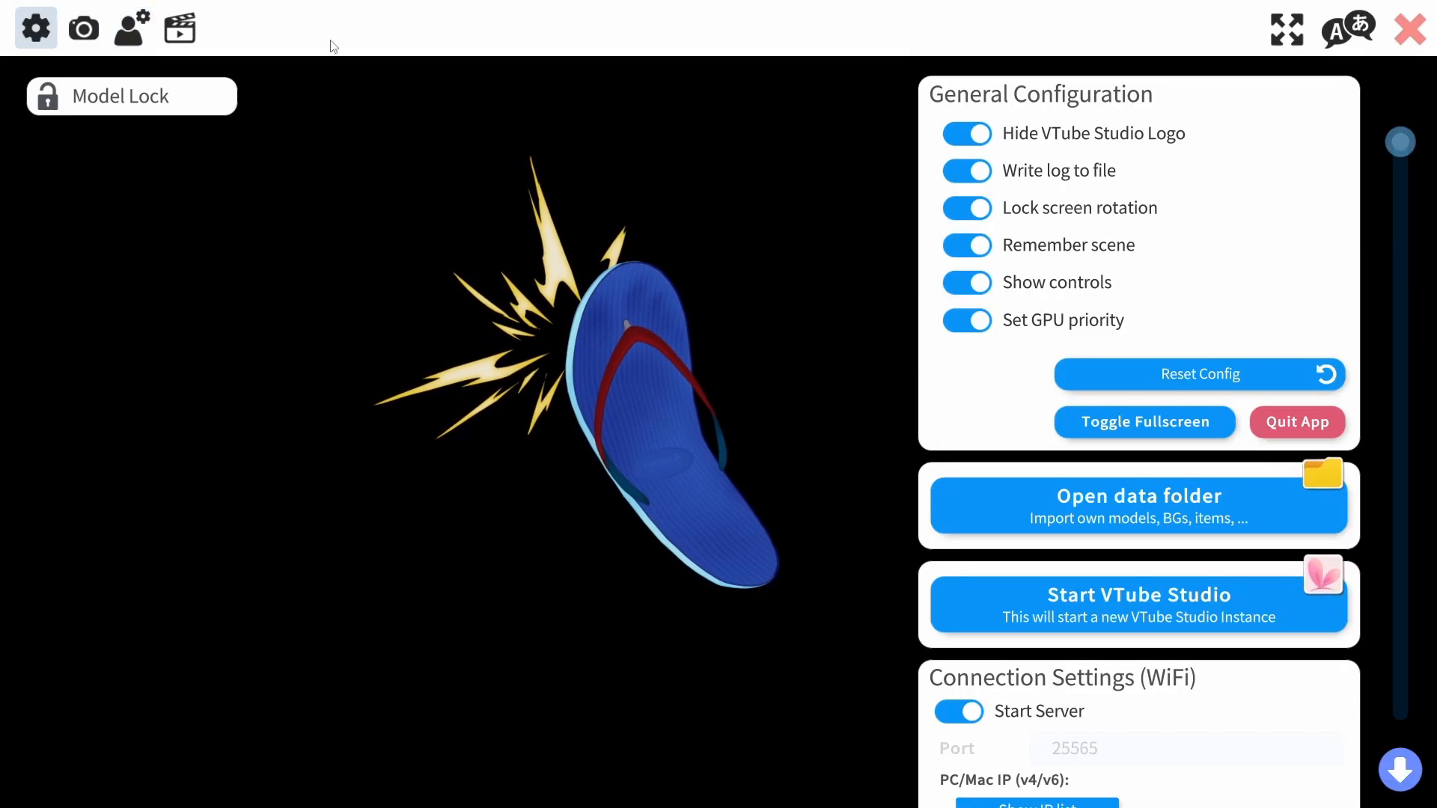
left_click(1407, 30)
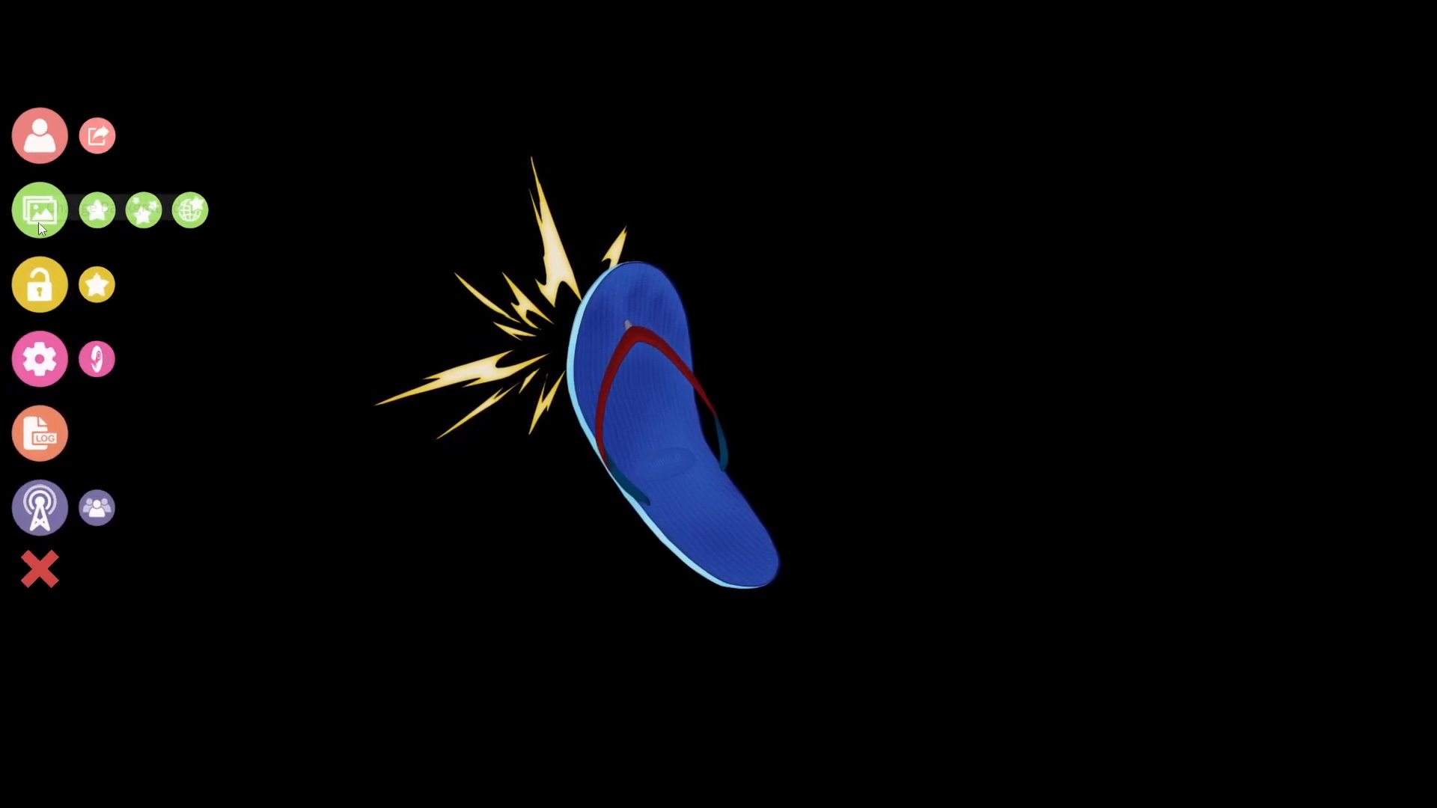
left_click(40, 136)
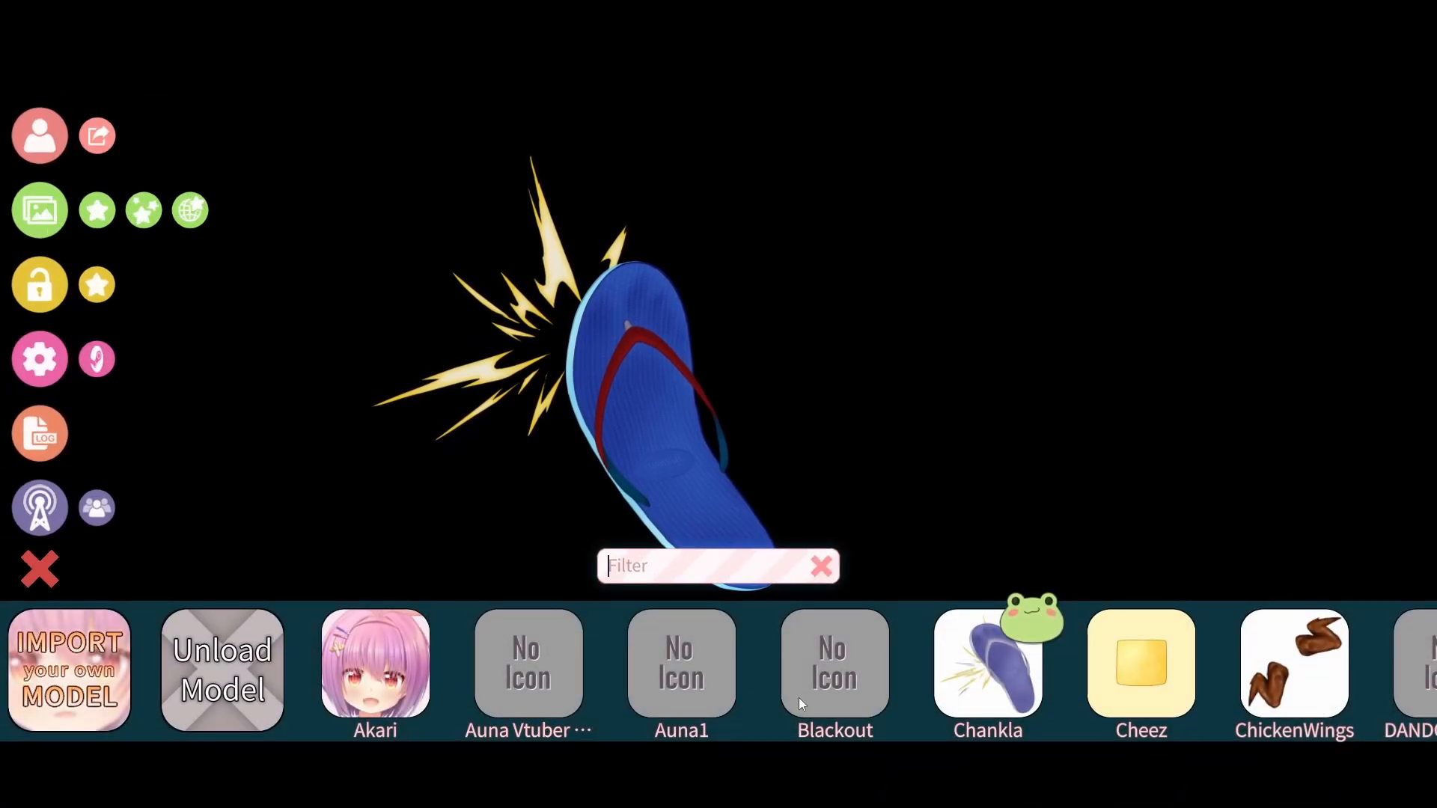
scroll(798, 697, "down", 5)
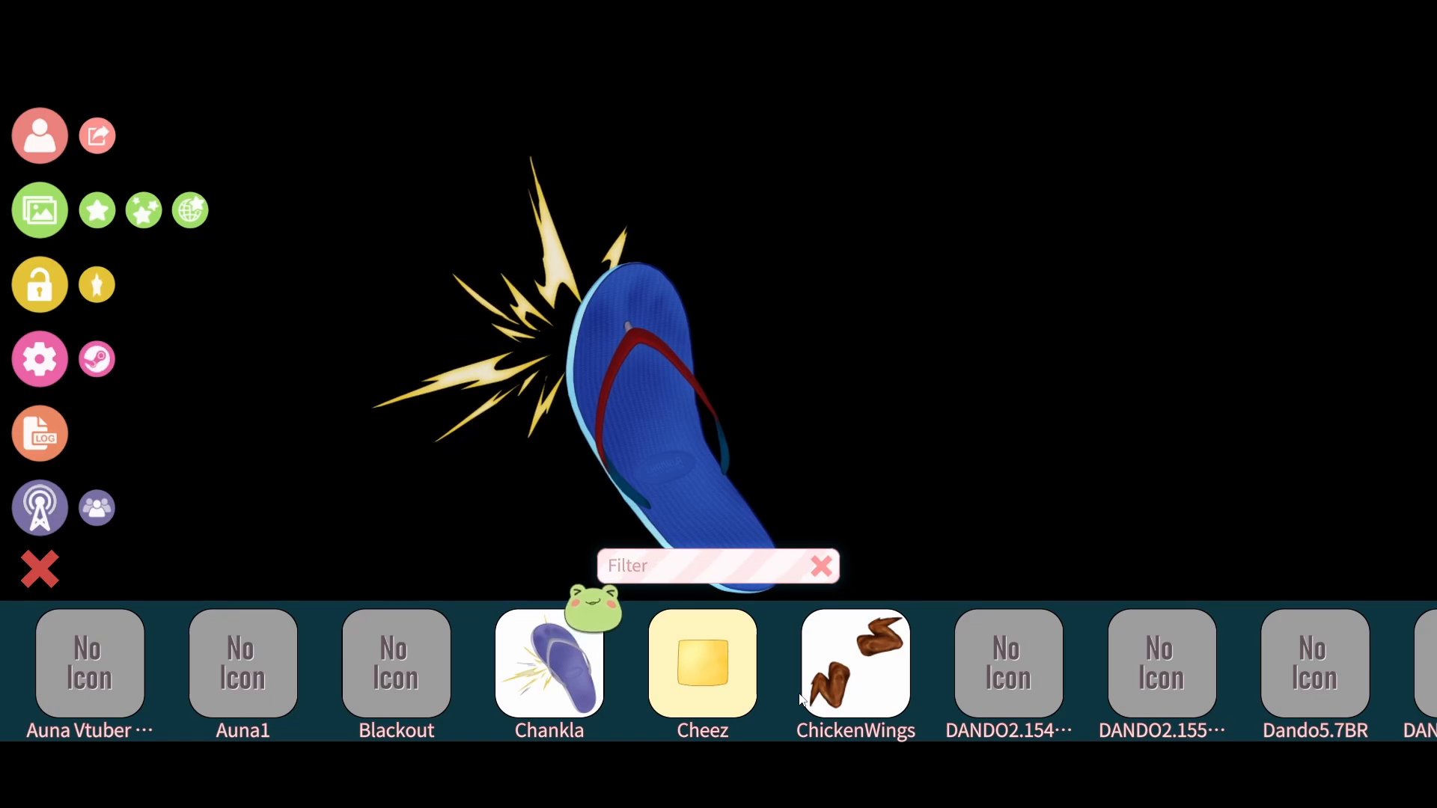
scroll(798, 693, "down", 8)
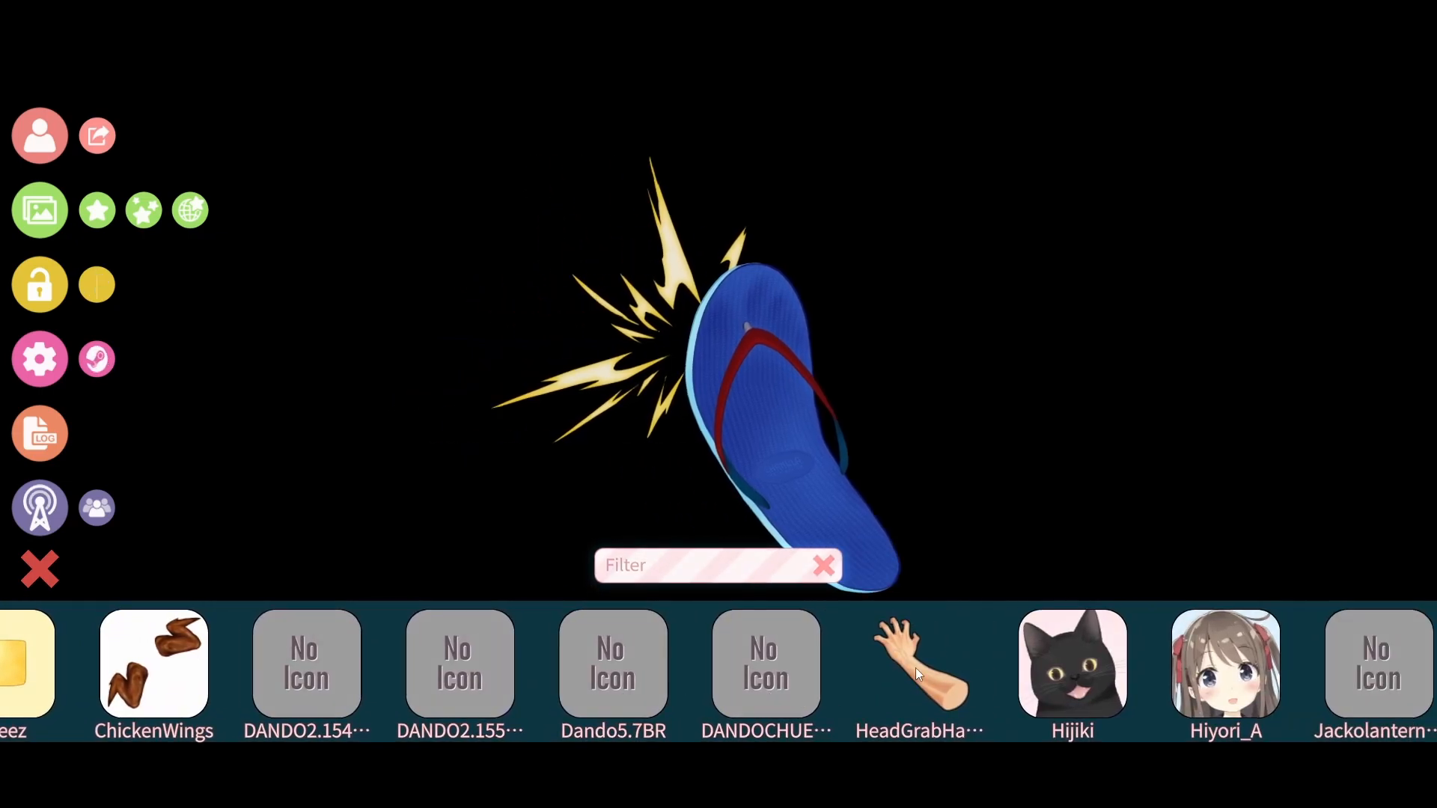
left_click(915, 668)
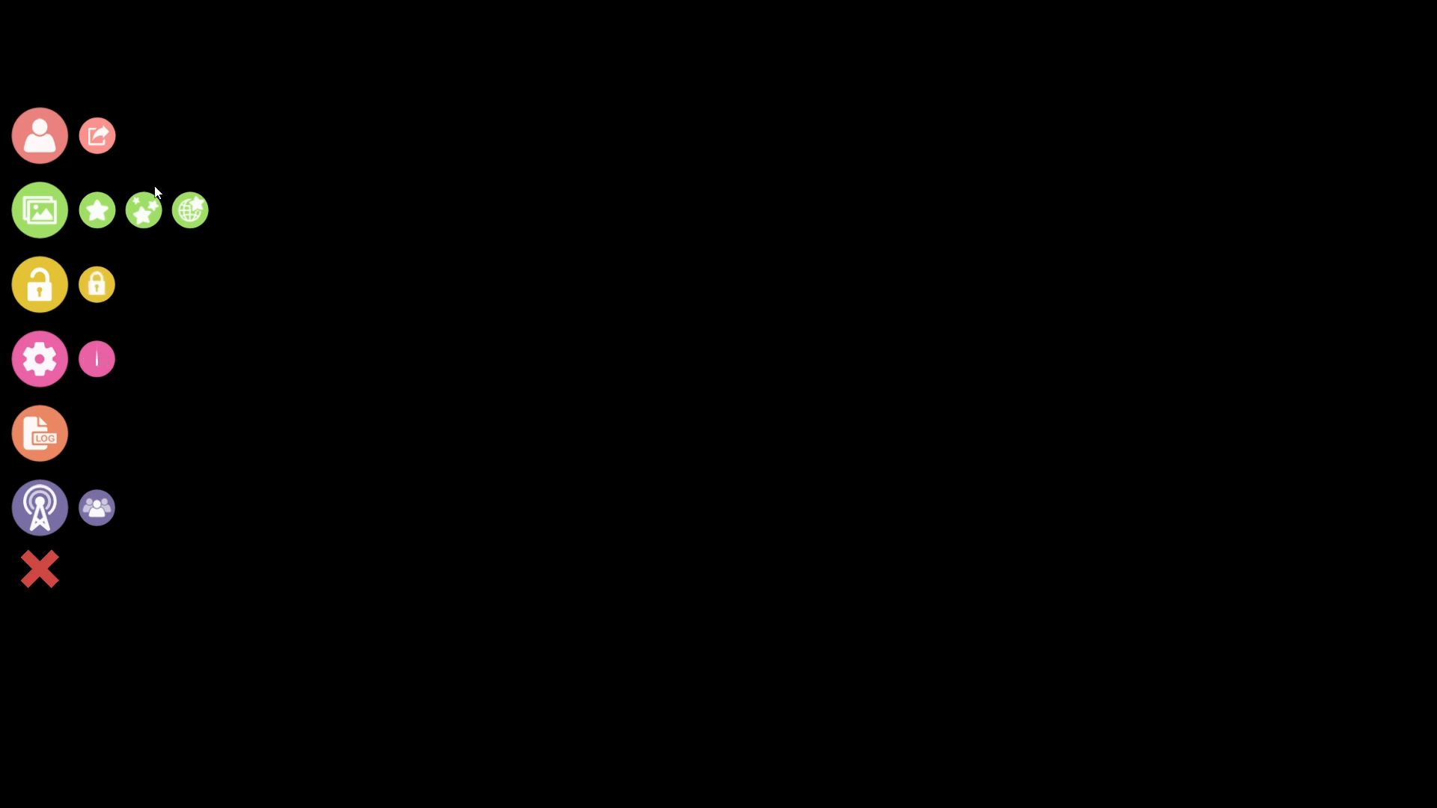
Open the hand model's hotkey settings, review the ON hotkey's expression and key combination, and trigger it to show the hand
left_click(45, 364)
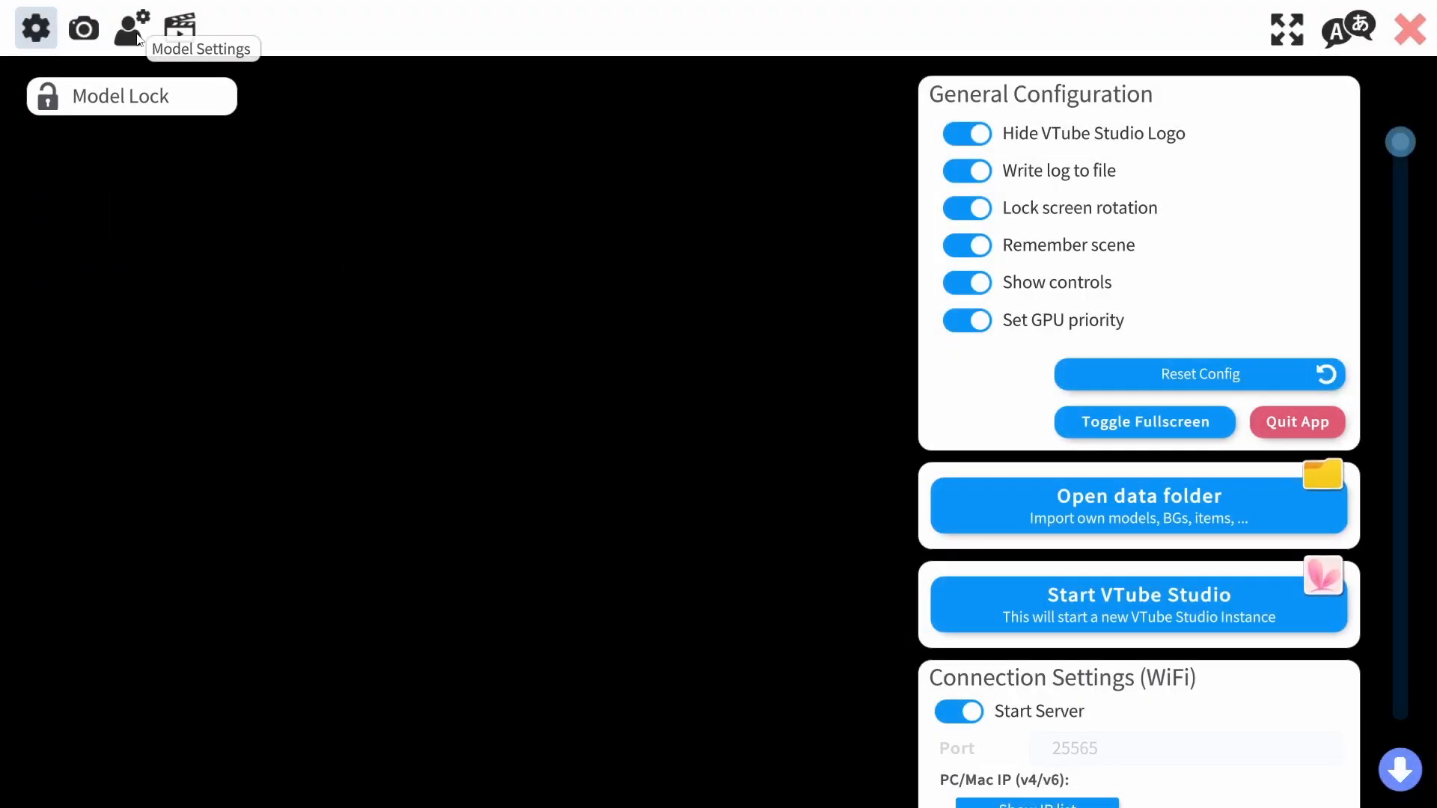
left_click(132, 39)
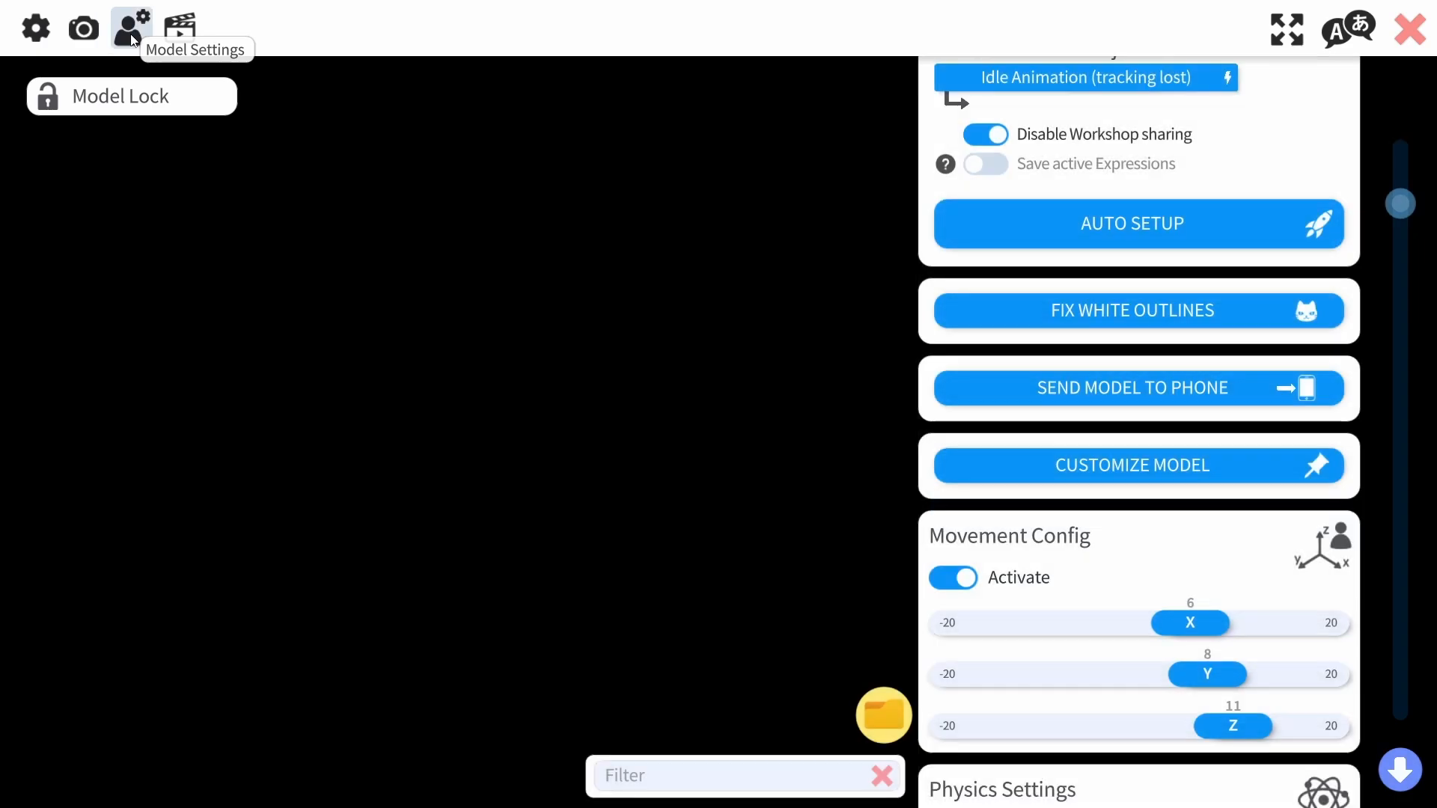
left_click(180, 28)
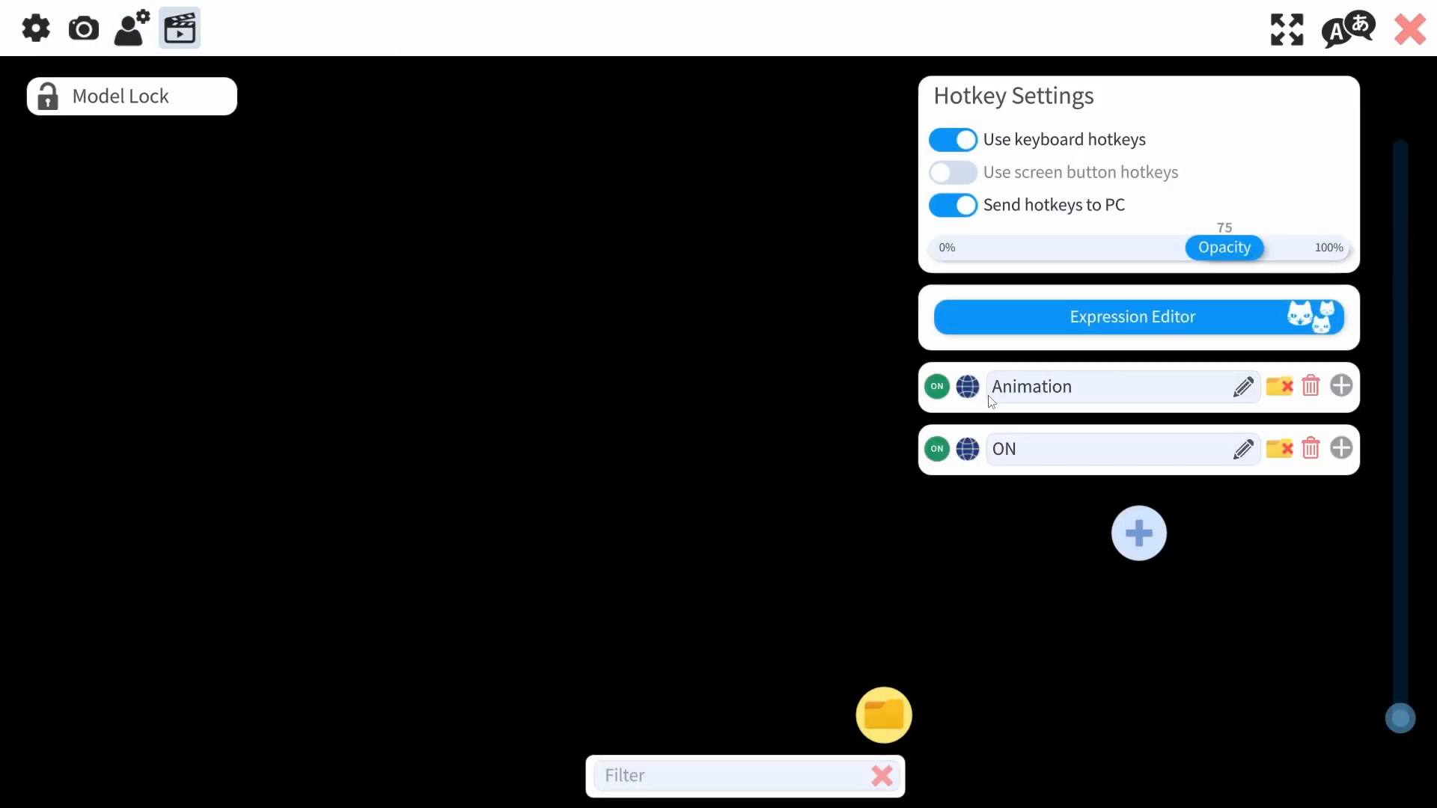
left_click(1341, 449)
scroll(1363, 559, "down", 1)
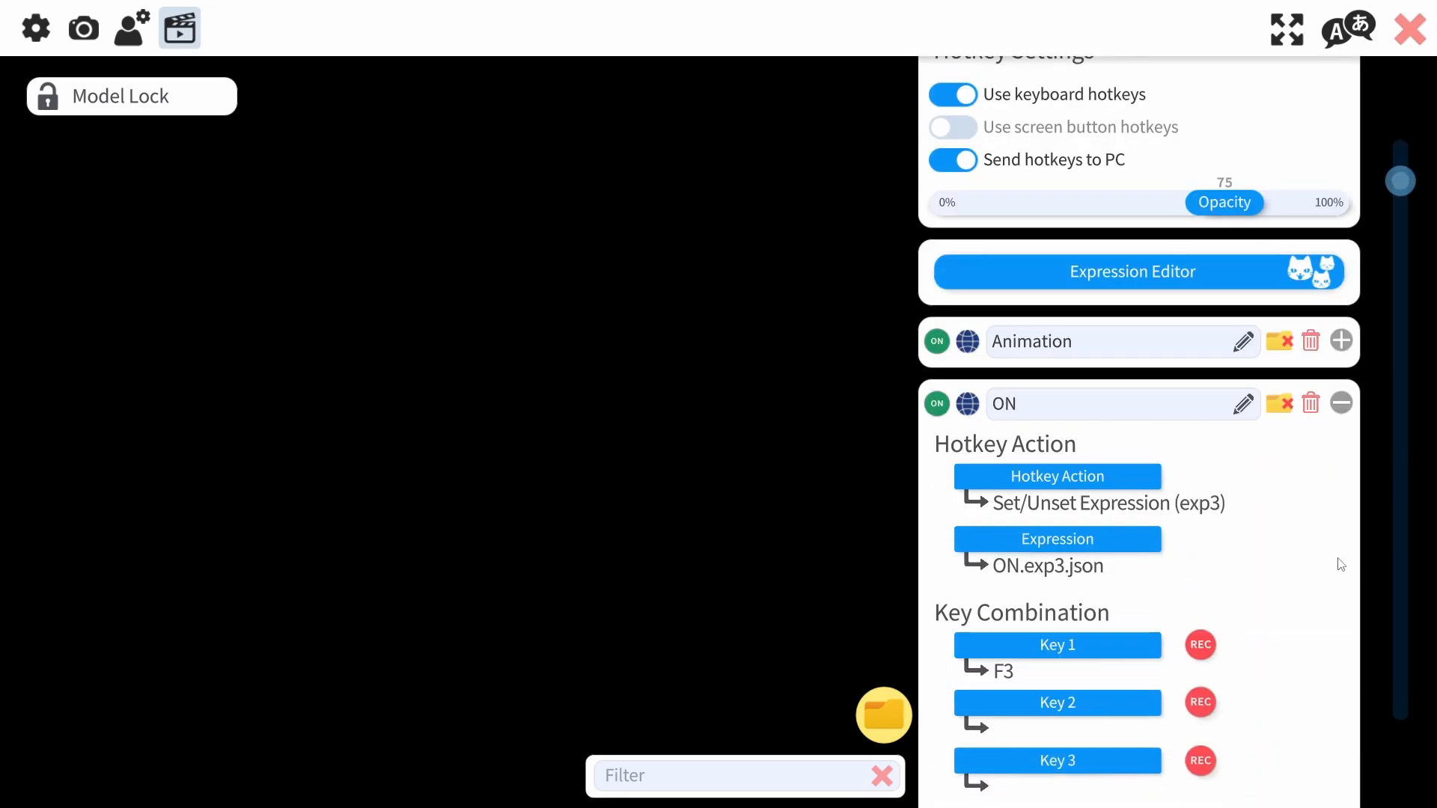
key("F3")
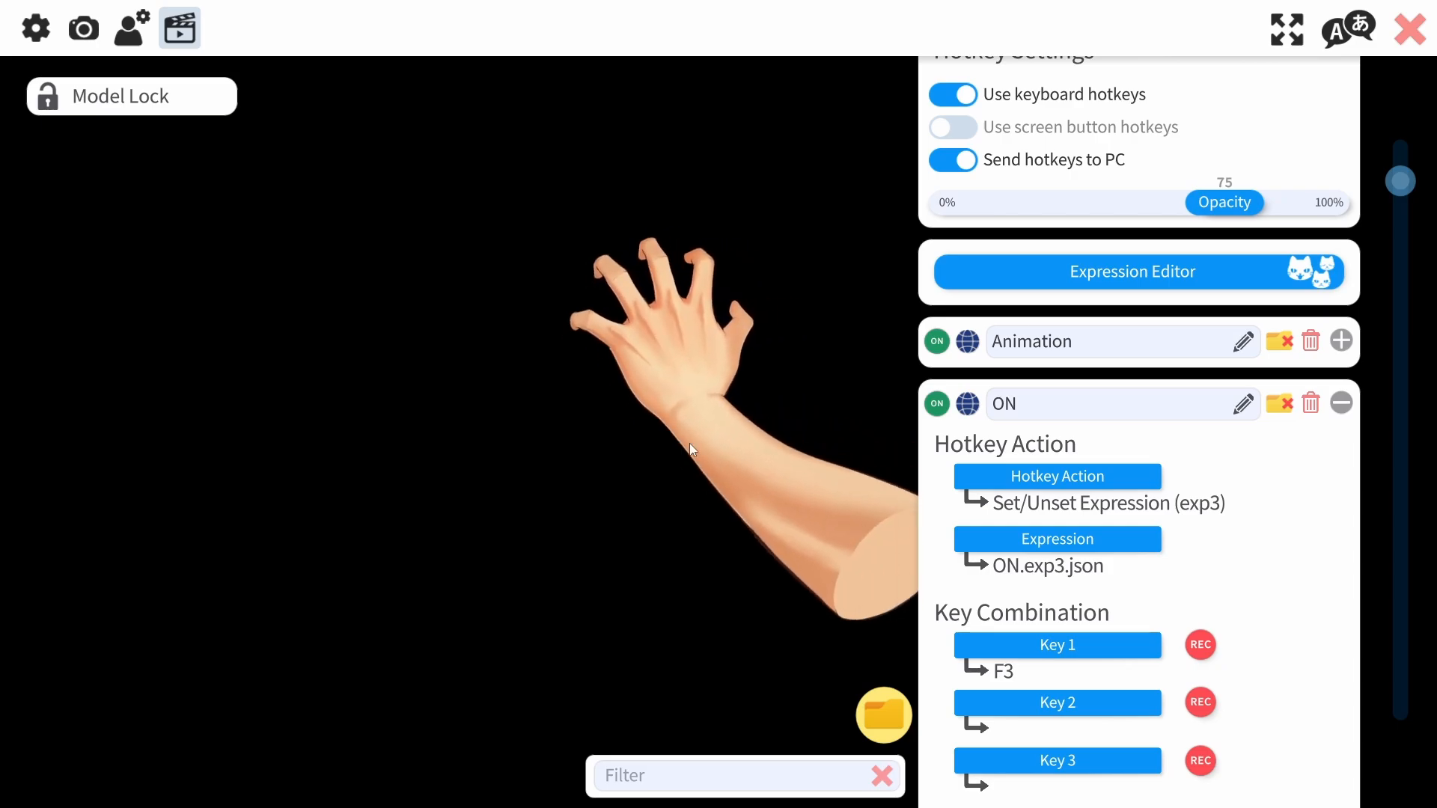
scroll(1303, 448, "up", 2)
left_click(1341, 448)
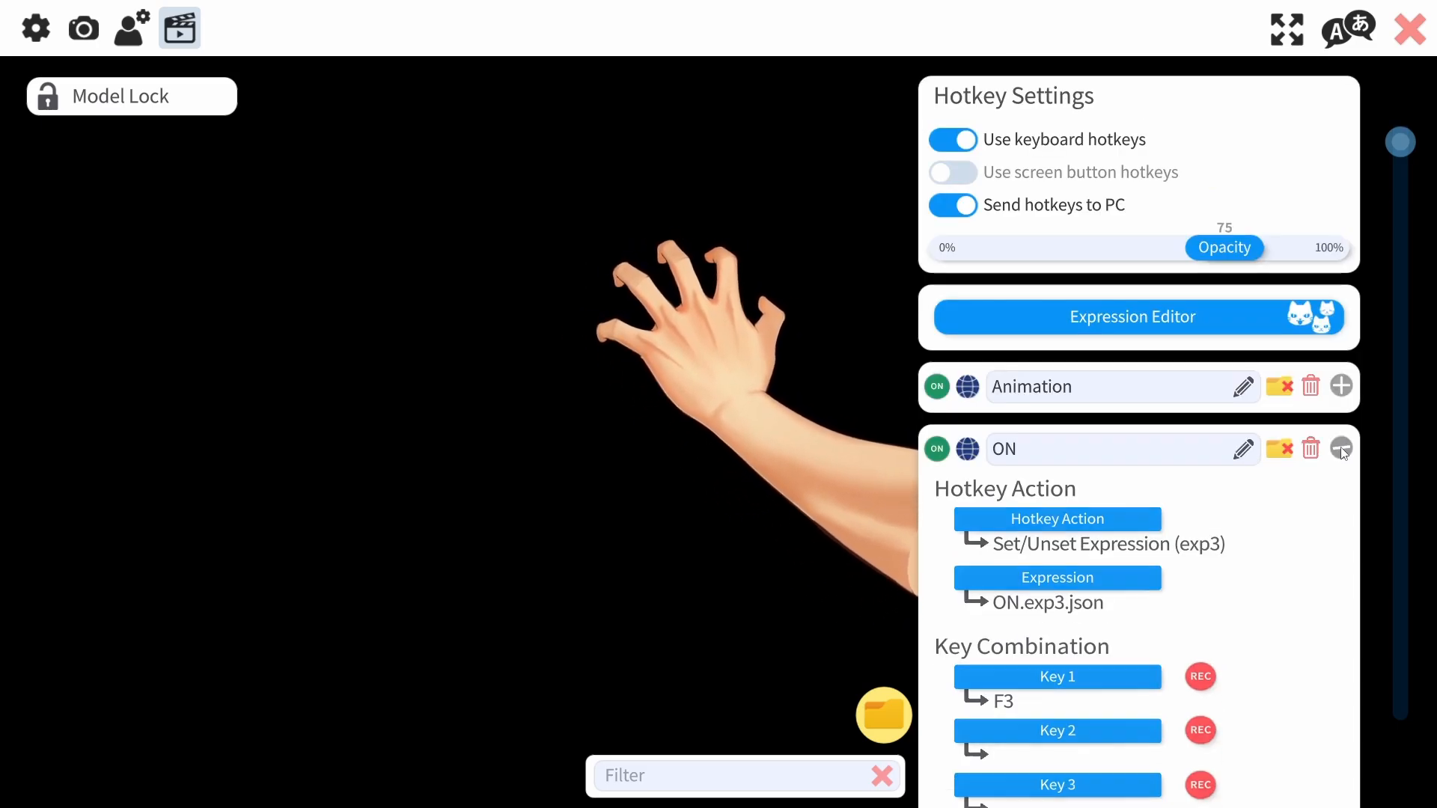
Review the Animation hotkey's Squeeze.motion3.json motion and key combination, play the animation, and recheck the ON hotkey's configuration
left_click(1341, 386)
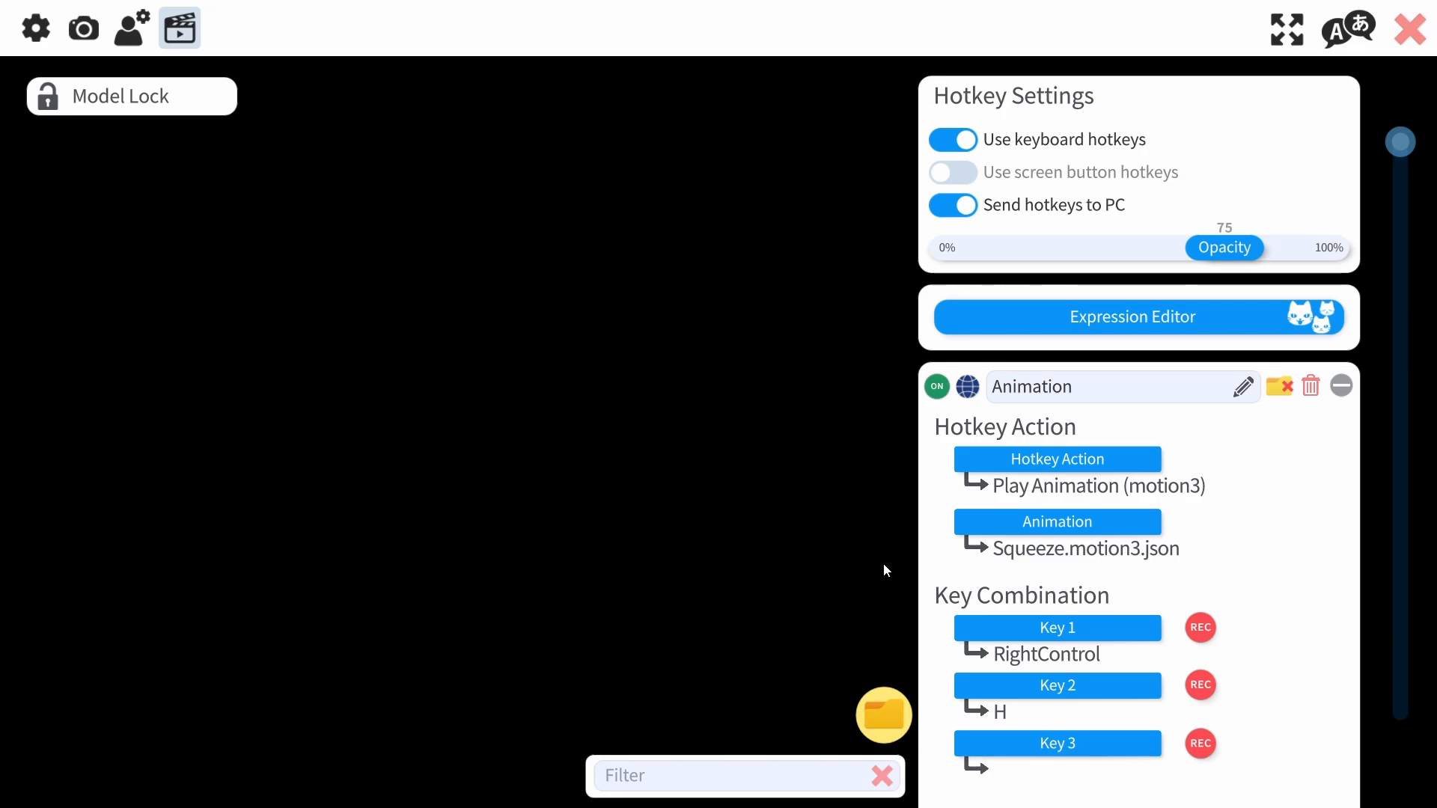
key("ctrl+h")
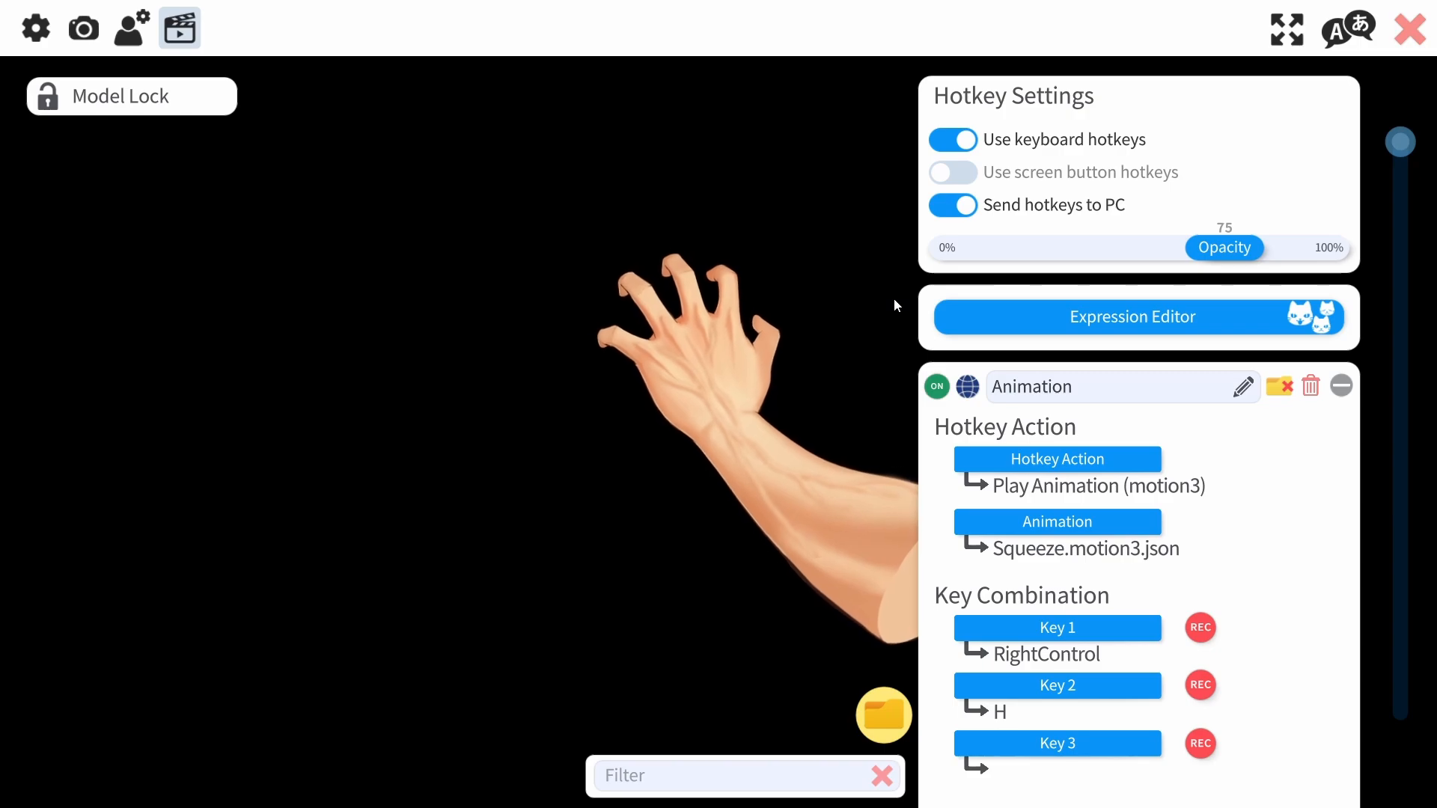
left_click(1343, 387)
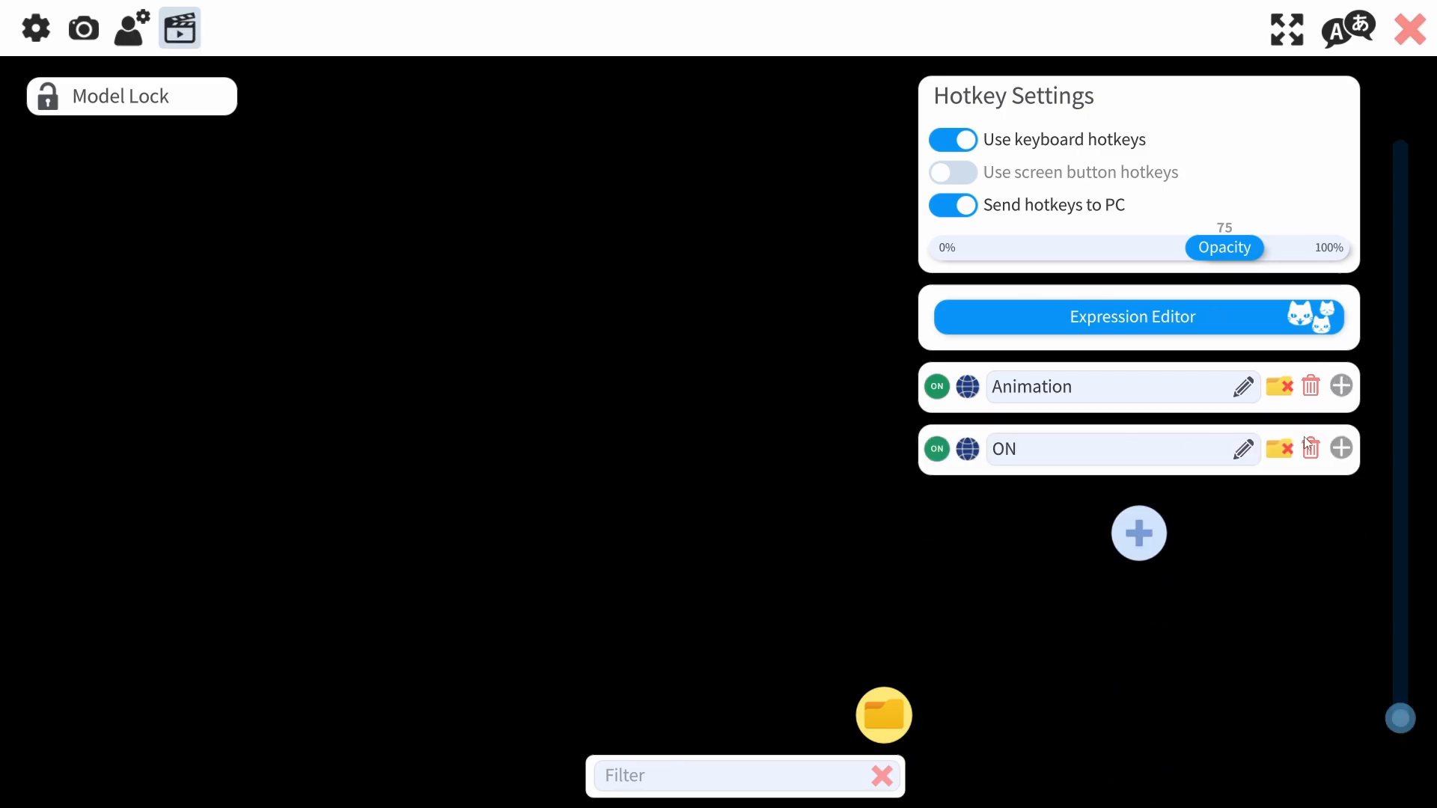
left_click(1342, 450)
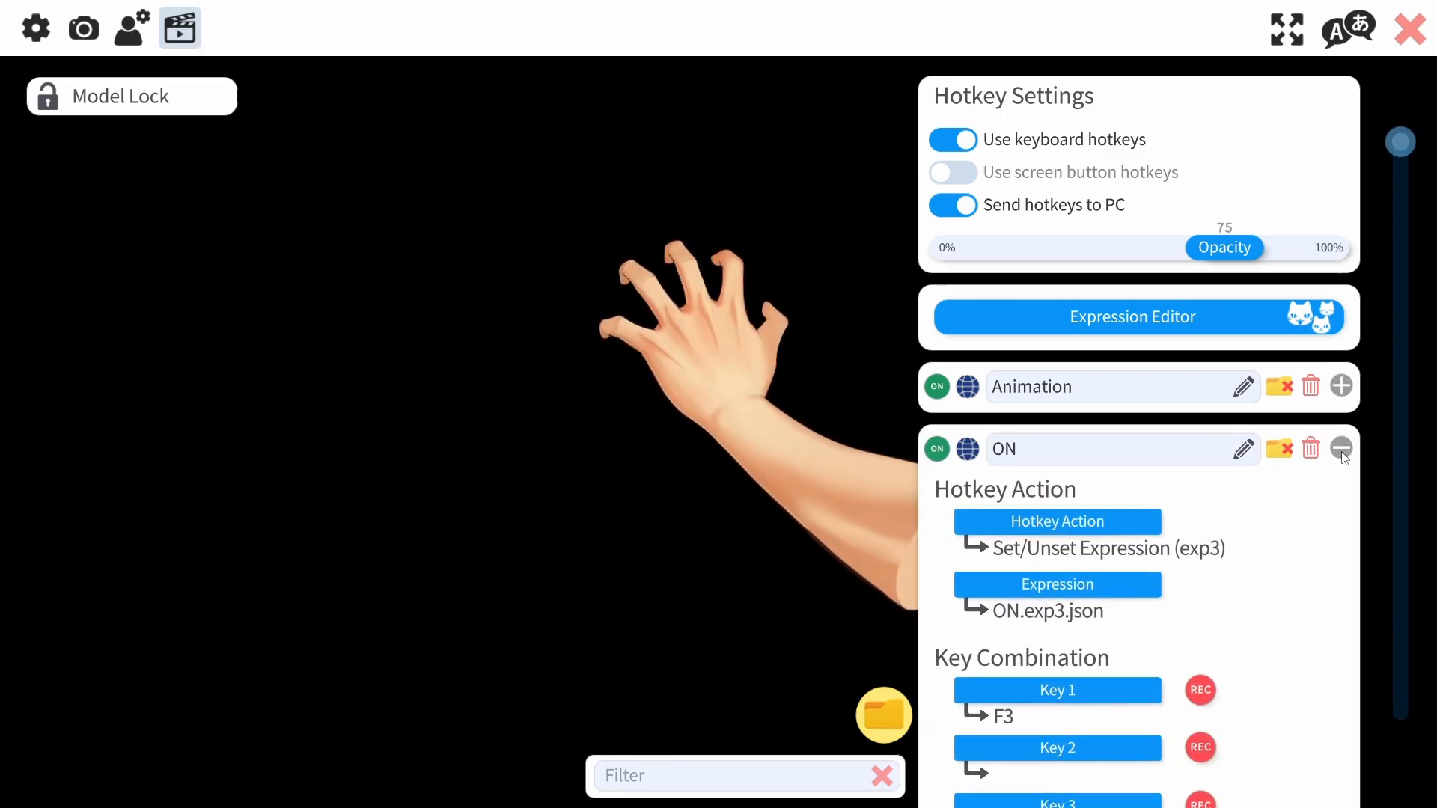
left_click(1343, 450)
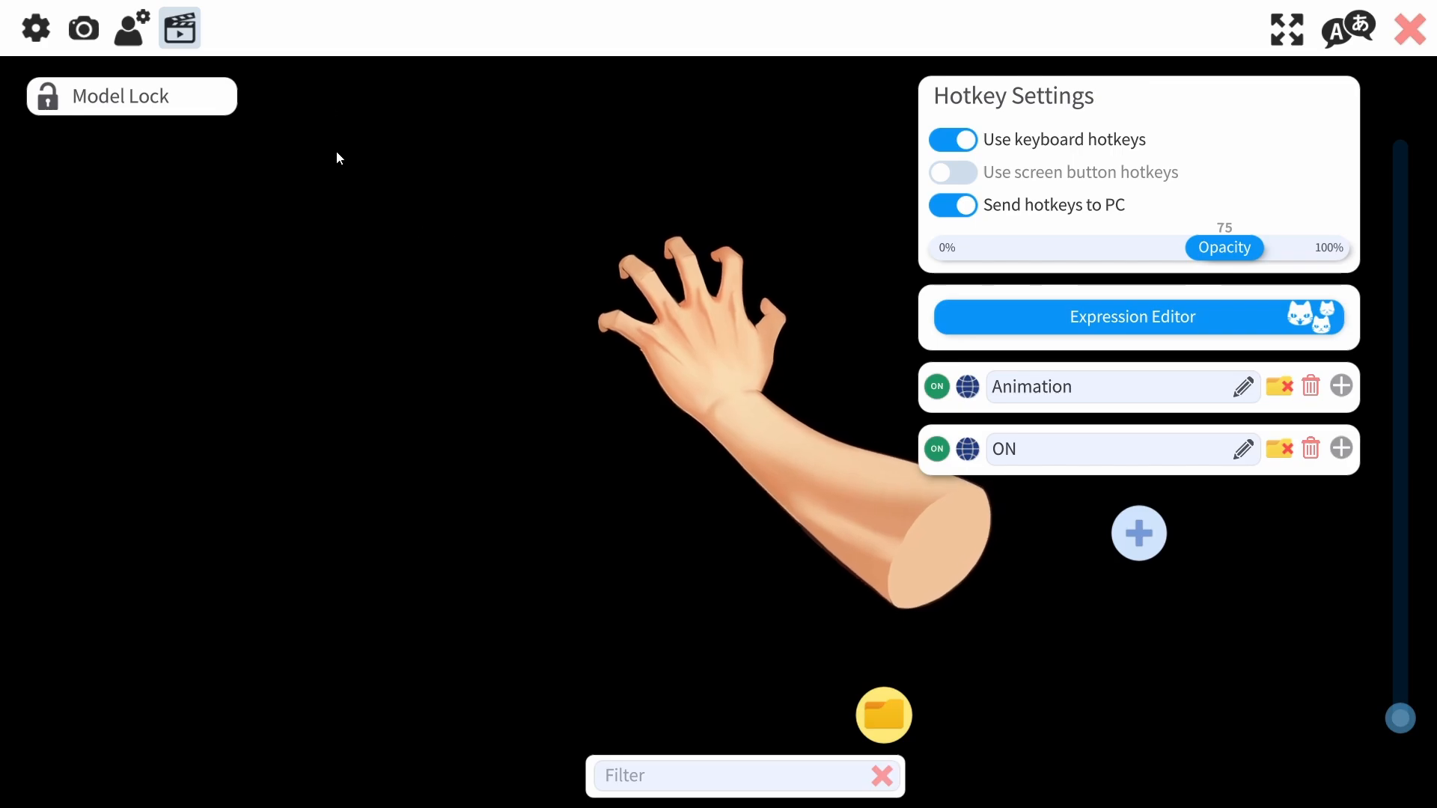
Open the hand model's settings and review the AngleX parameter's input, output, smoothing and range values
left_click(123, 34)
scroll(1261, 545, "down", 6)
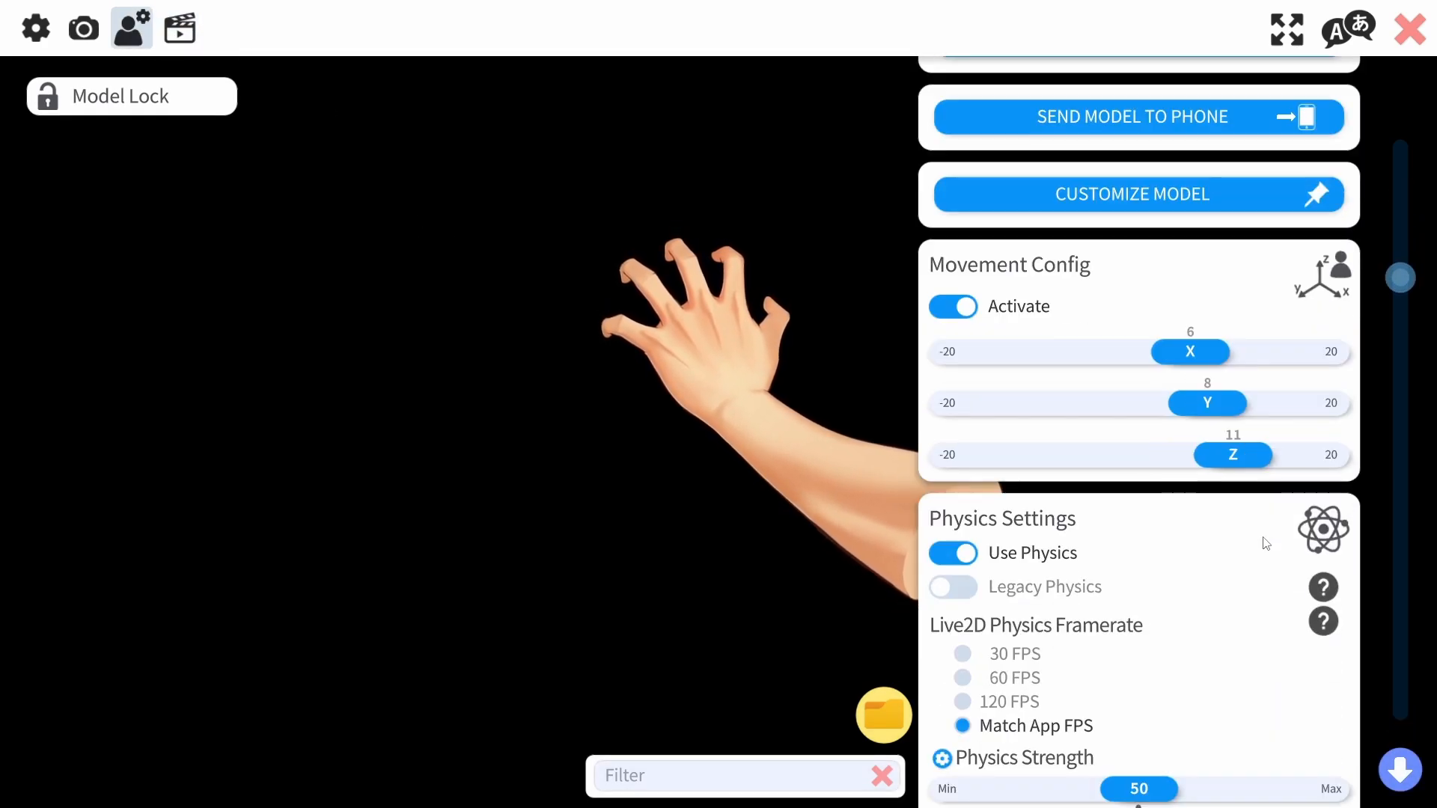
scroll(1264, 542, "down", 2)
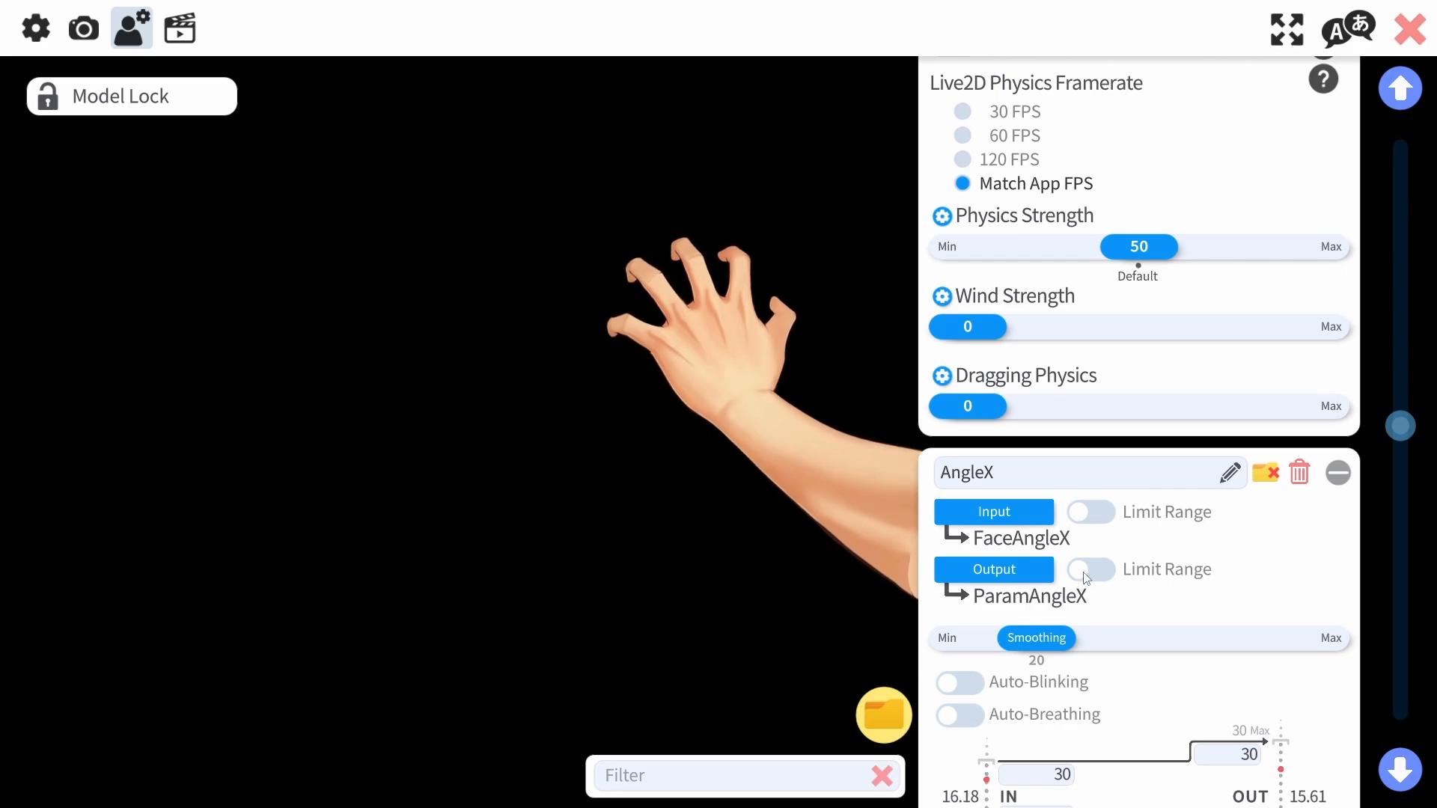
scroll(1290, 576, "down", 1)
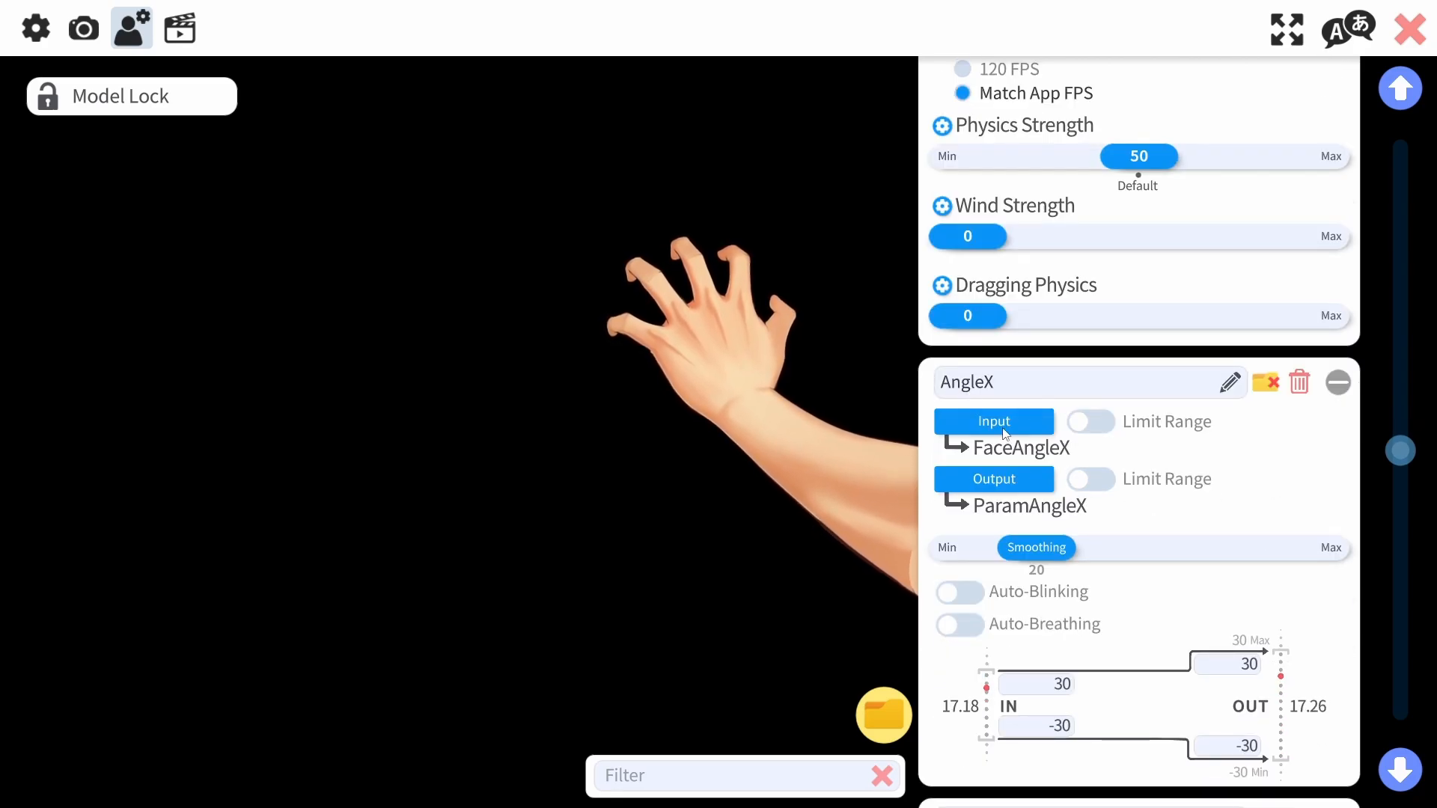
scroll(1010, 429, "down", 1)
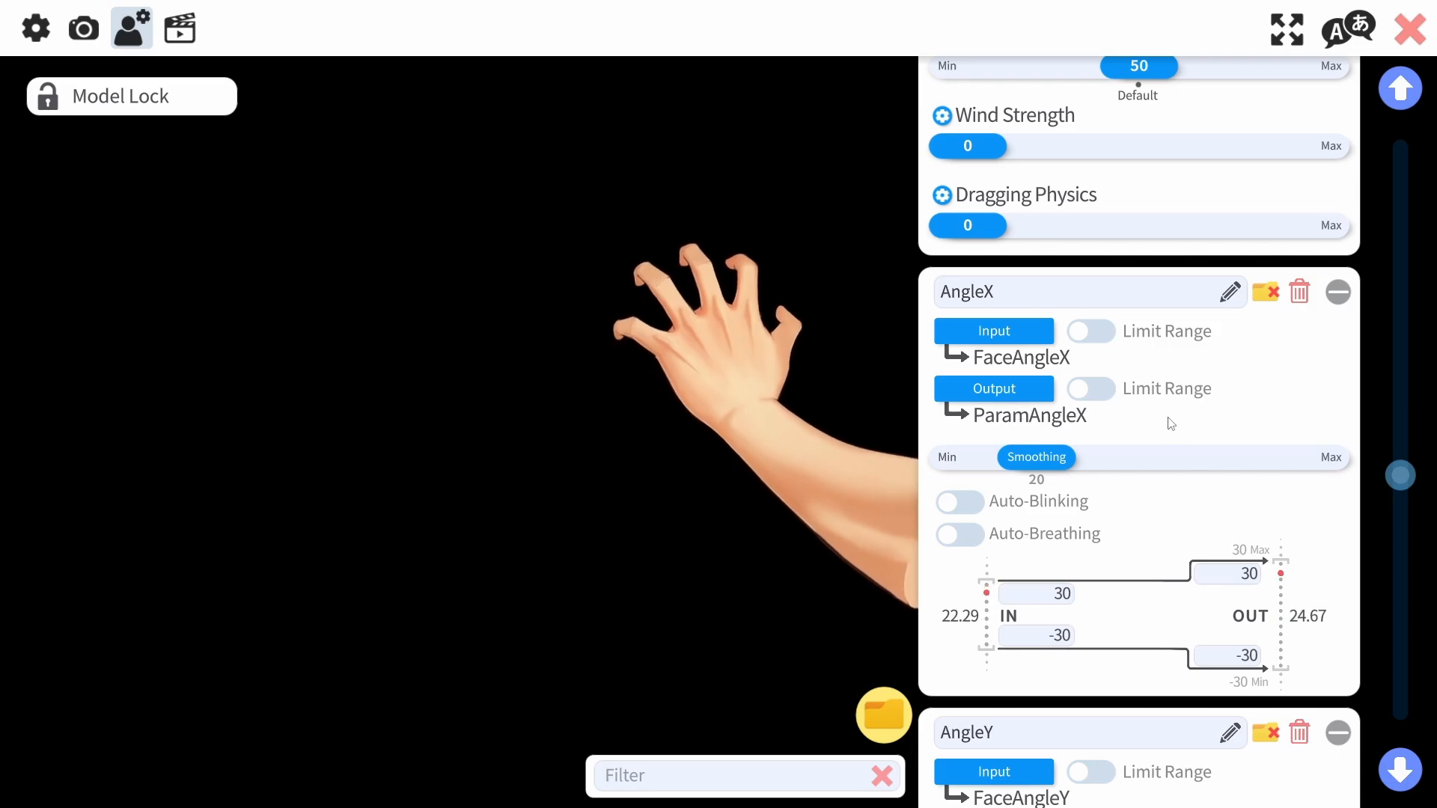
scroll(1172, 423, "down", 4)
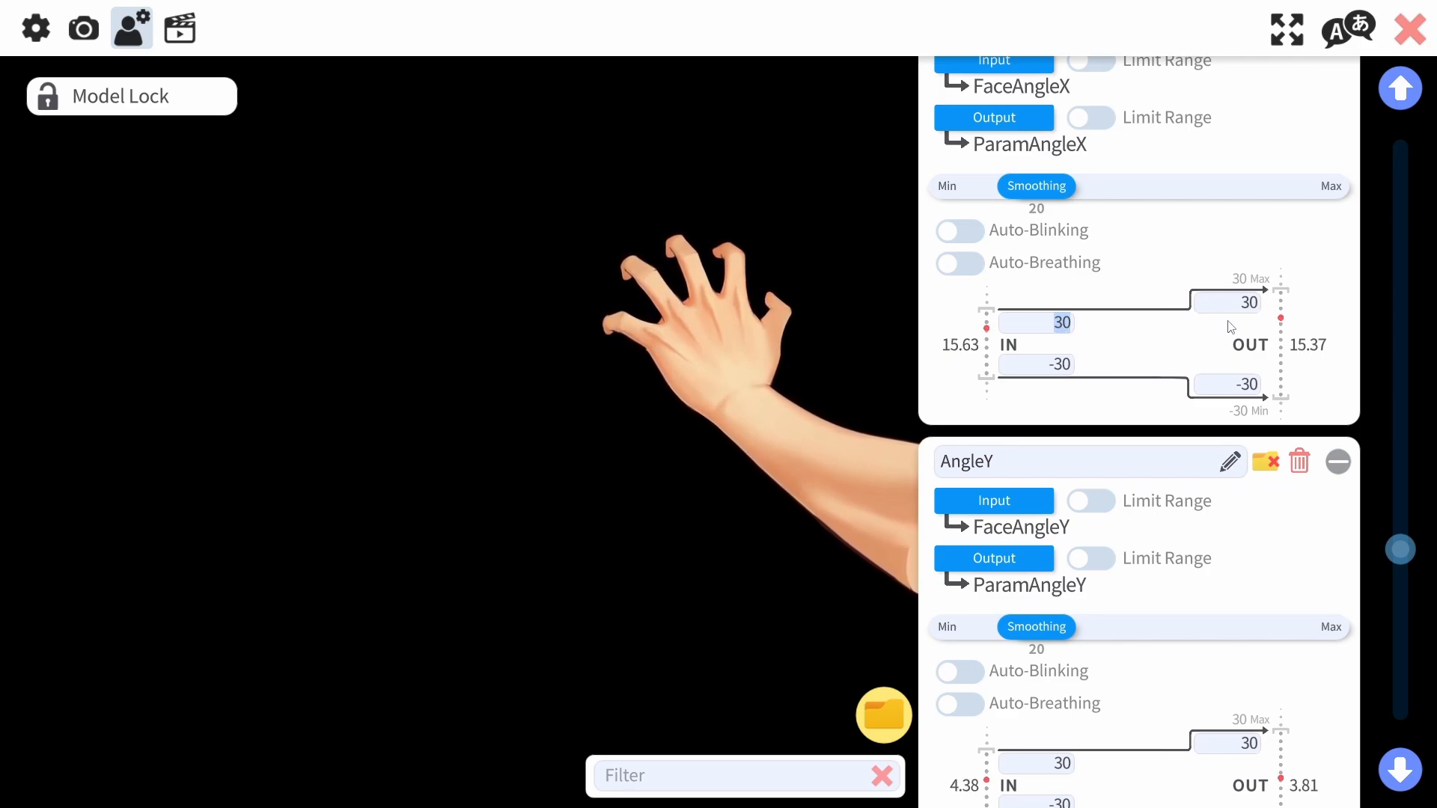
left_click(725, 398)
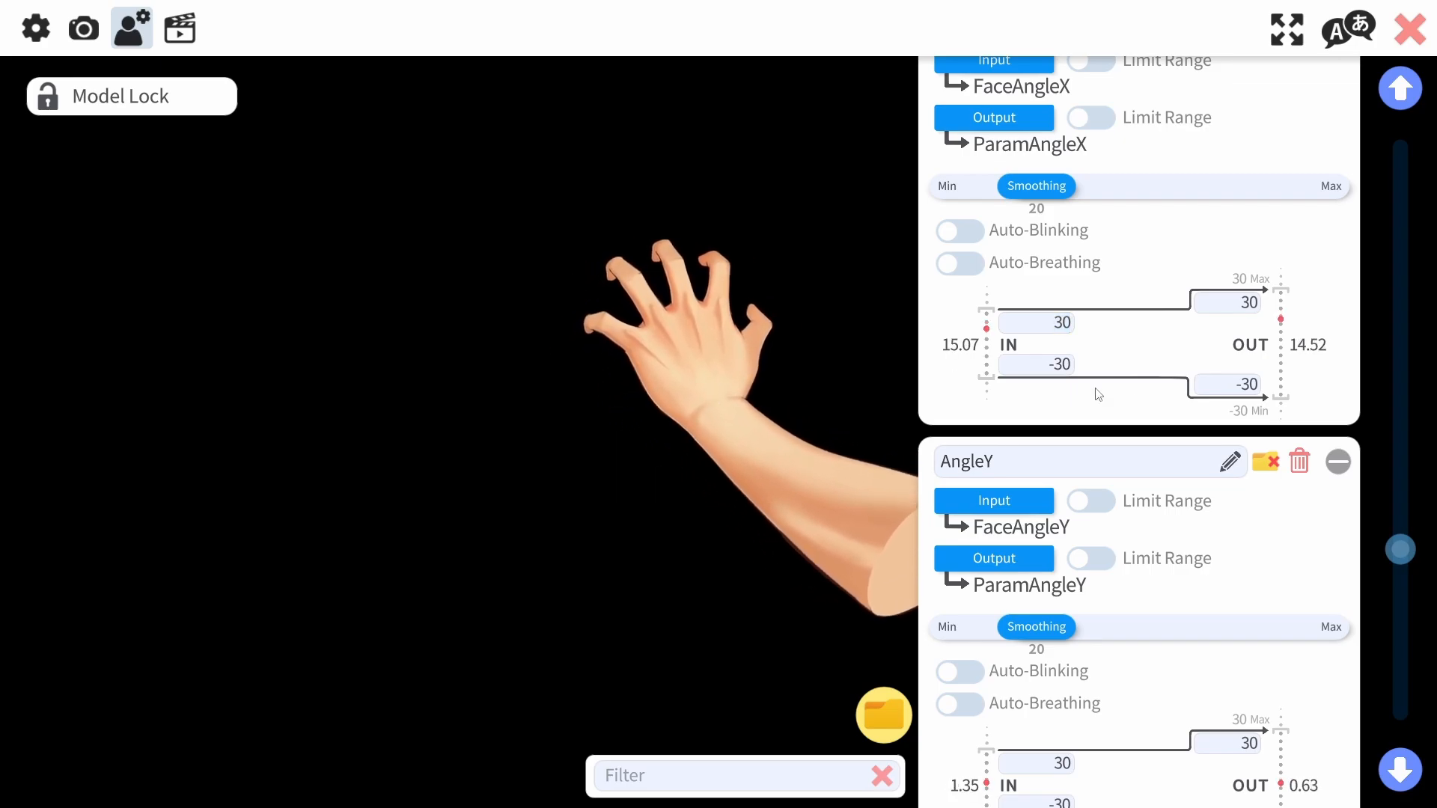
Examine the AngleY and AngleZ parameters' face-tracking inputs, outputs, smoothing and ranges
scroll(1171, 487, "down", 1)
scroll(1059, 154, "up", 2)
scroll(1057, 153, "down", 2)
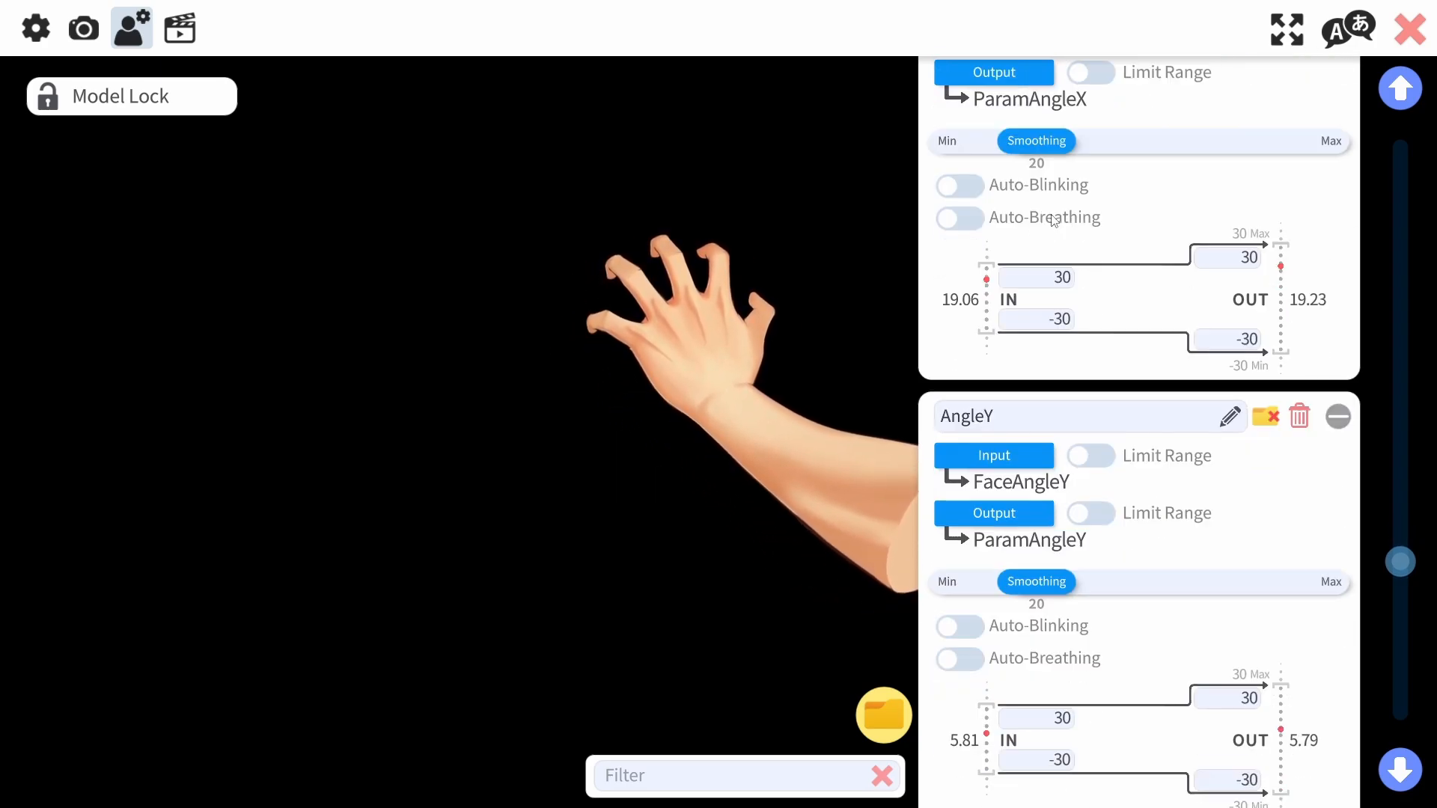
scroll(1048, 194, "up", 2)
scroll(1009, 362, "down", 3)
scroll(1009, 361, "down", 9)
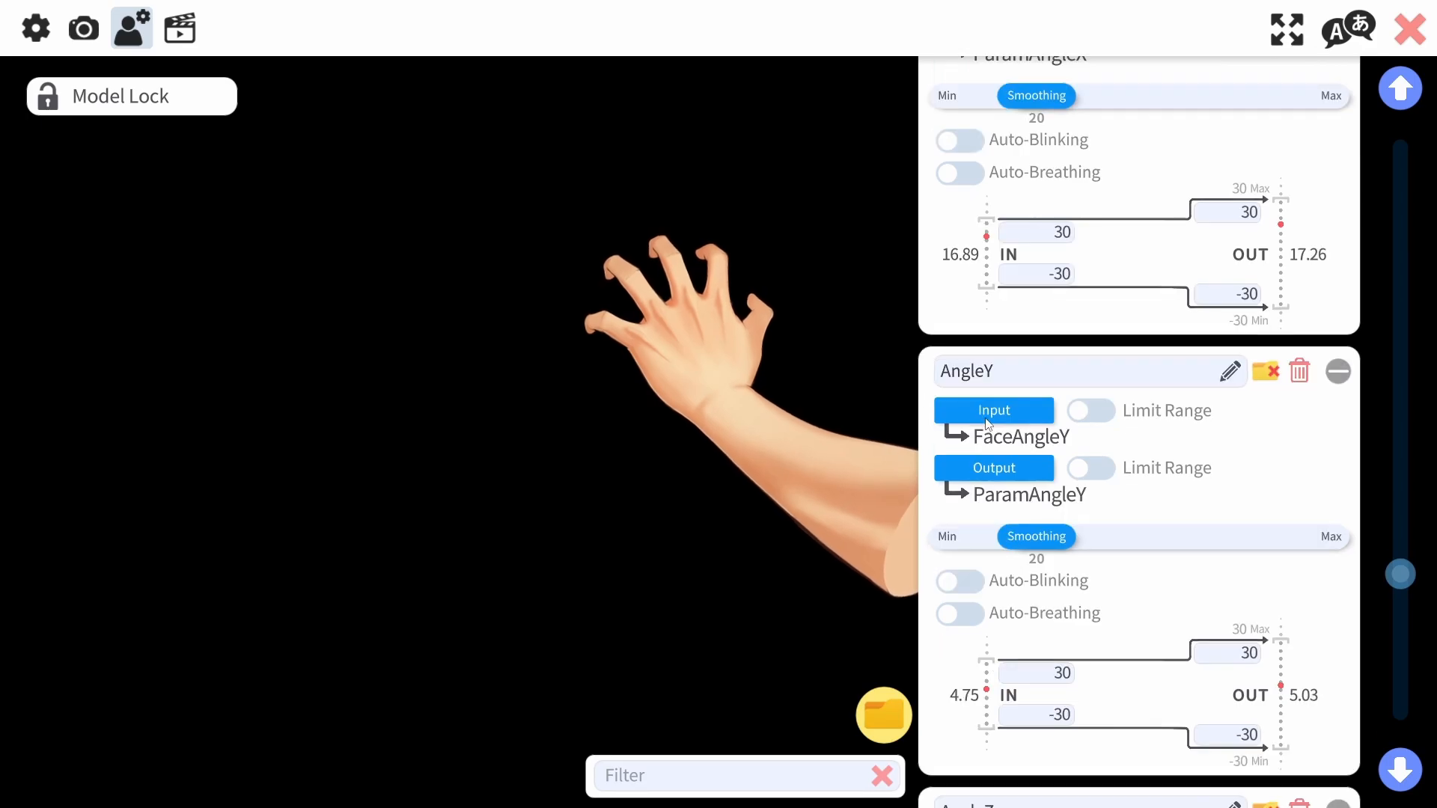
scroll(1033, 456, "down", 3)
scroll(1033, 455, "down", 1)
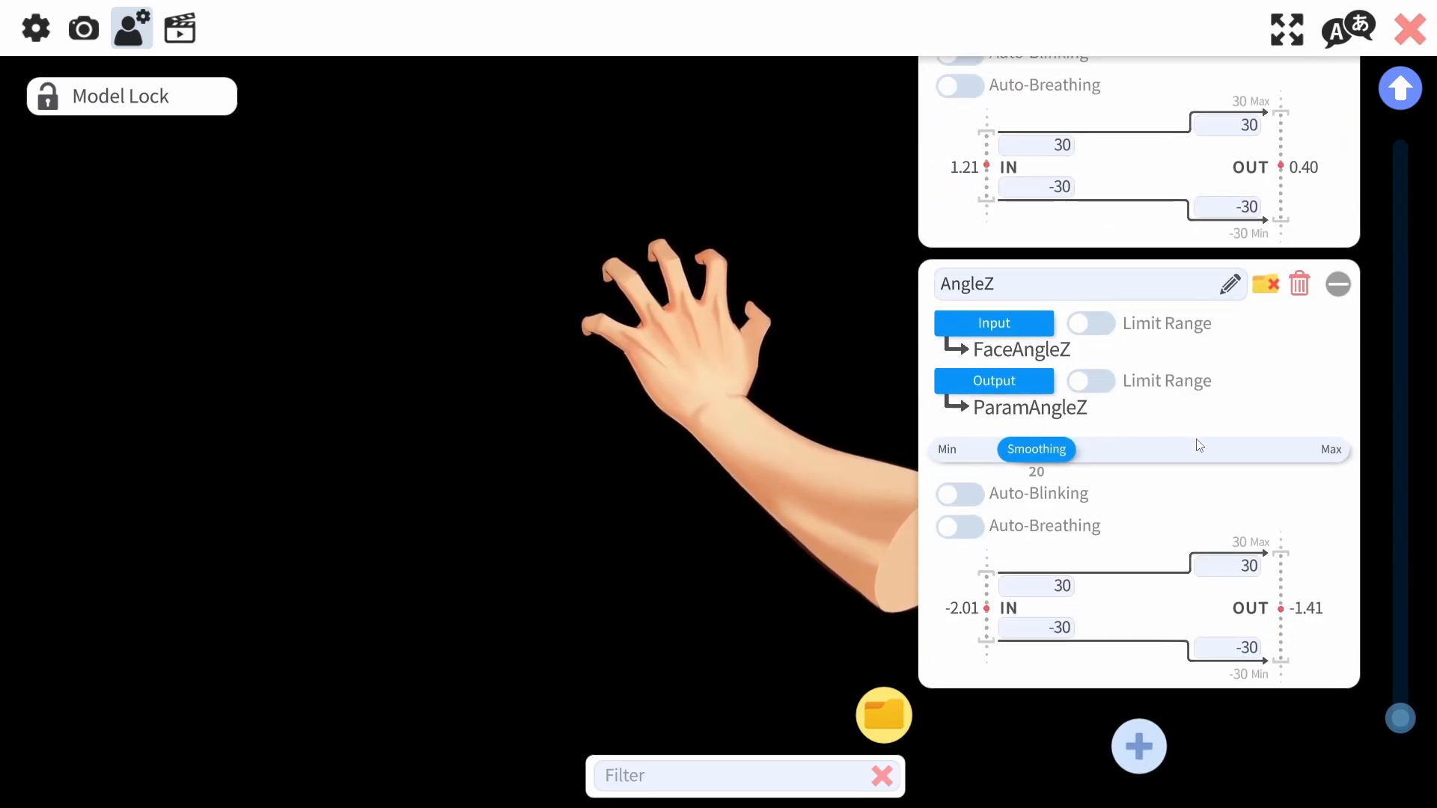
Collapse the AngleZ, AngleY and AngleX parameter entries and return to the physics settings
scroll(1272, 453, "up", 3)
left_click(1338, 420)
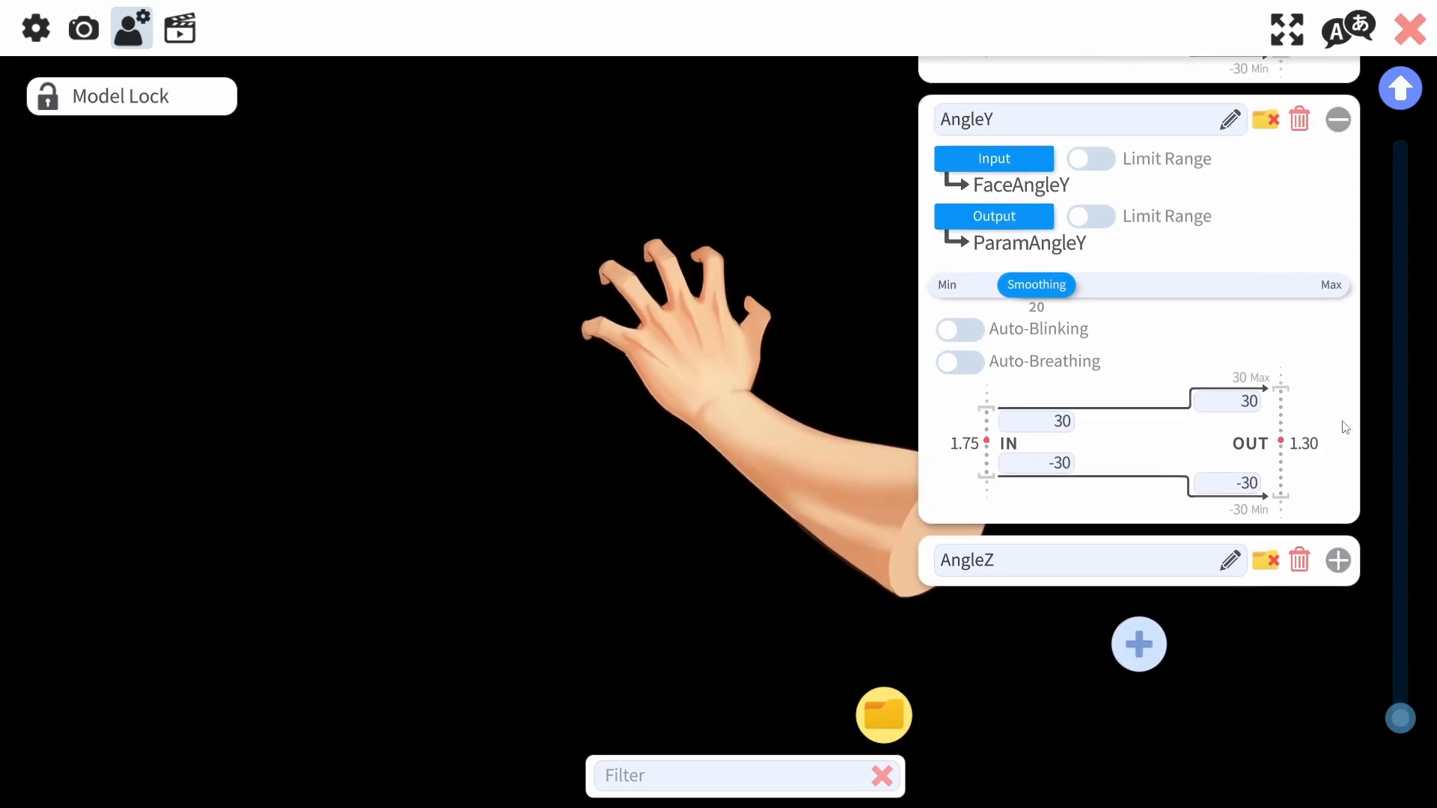
scroll(1339, 437, "up", 7)
left_click(1338, 434)
scroll(1332, 442, "up", 3)
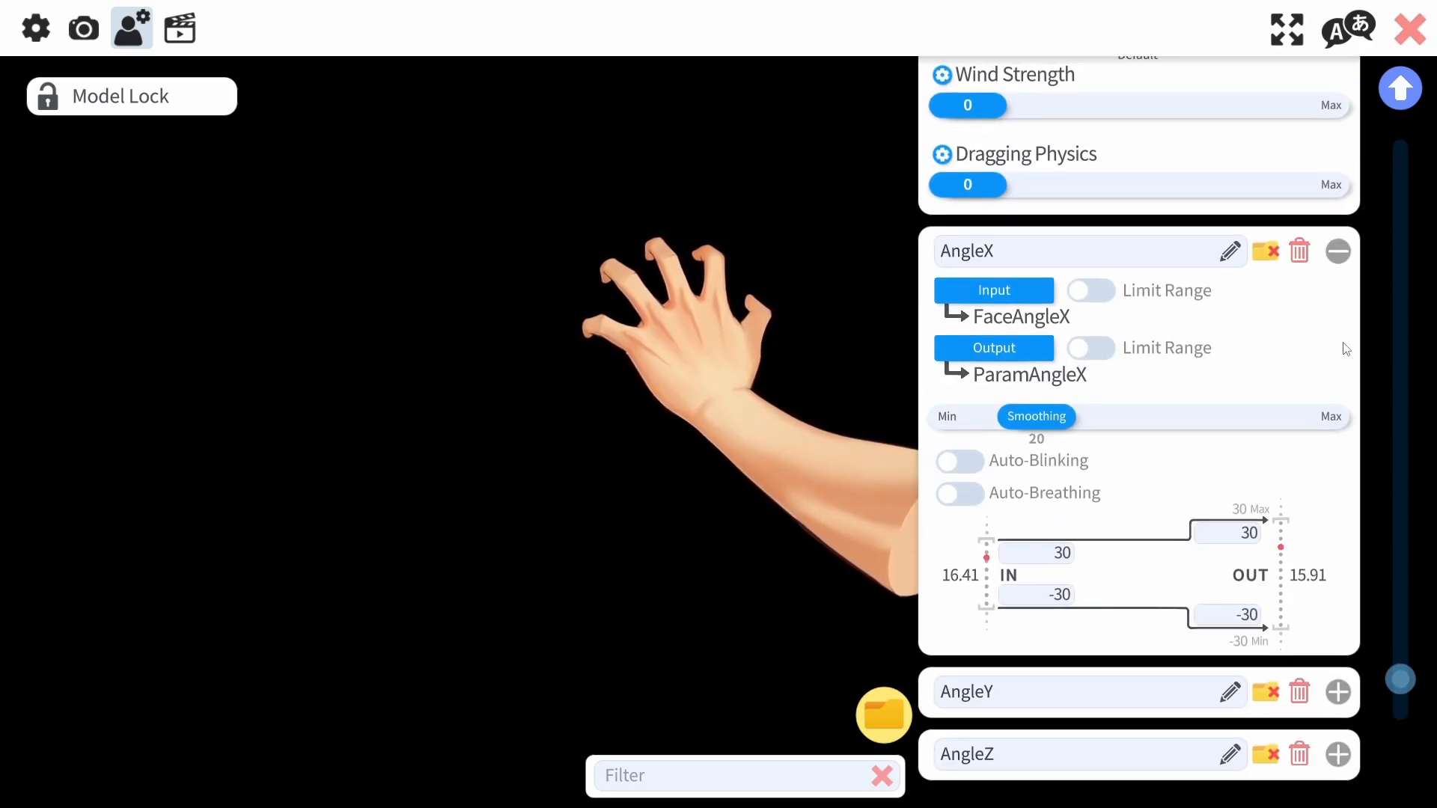
left_click(1338, 247)
scroll(1008, 604, "up", 2)
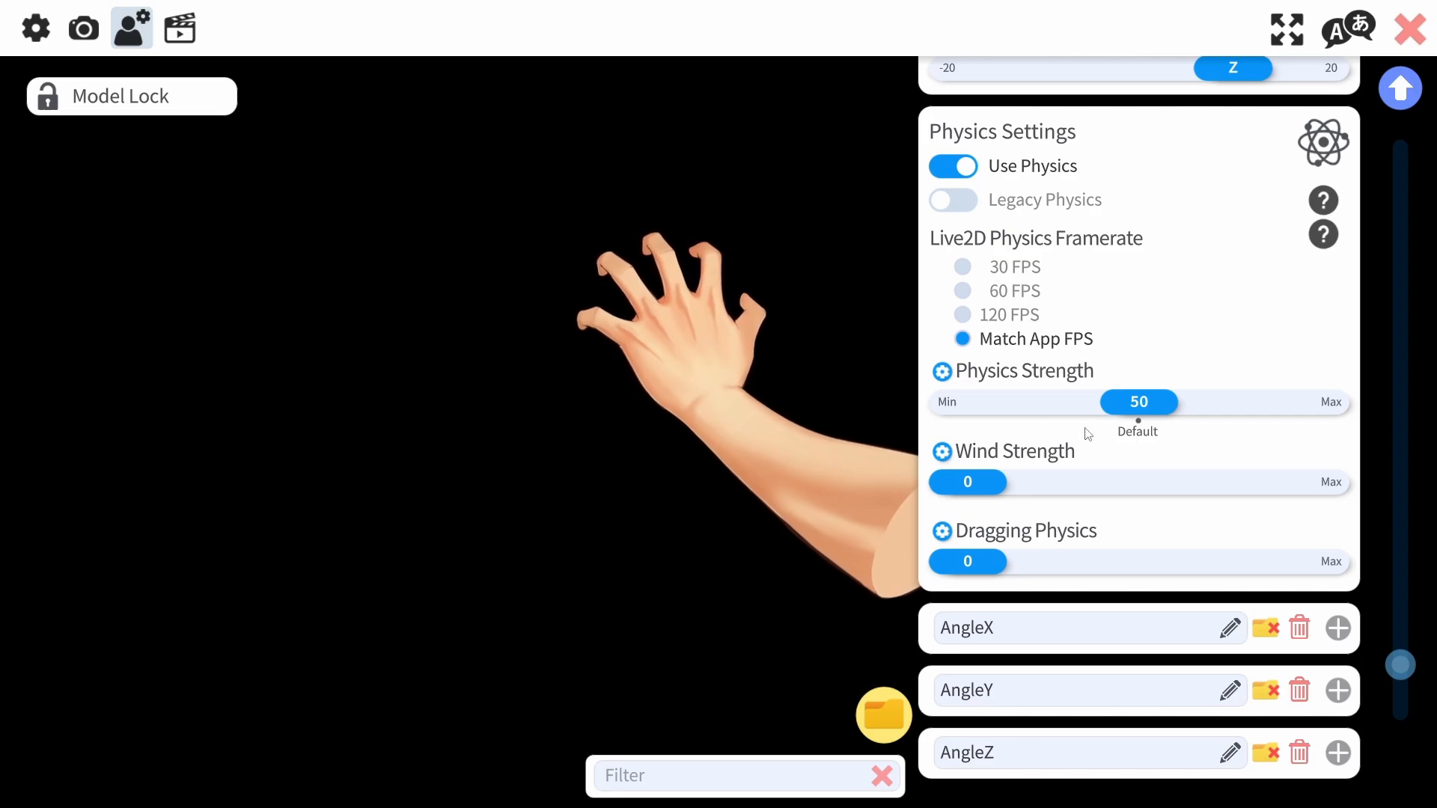
Set Wind Strength and Dragging Physics to 0 for the hand model, and leave the settings
mouse_move(968, 482)
left_mouse_down()
mouse_move(1004, 483)
mouse_move(958, 482)
left_mouse_up()
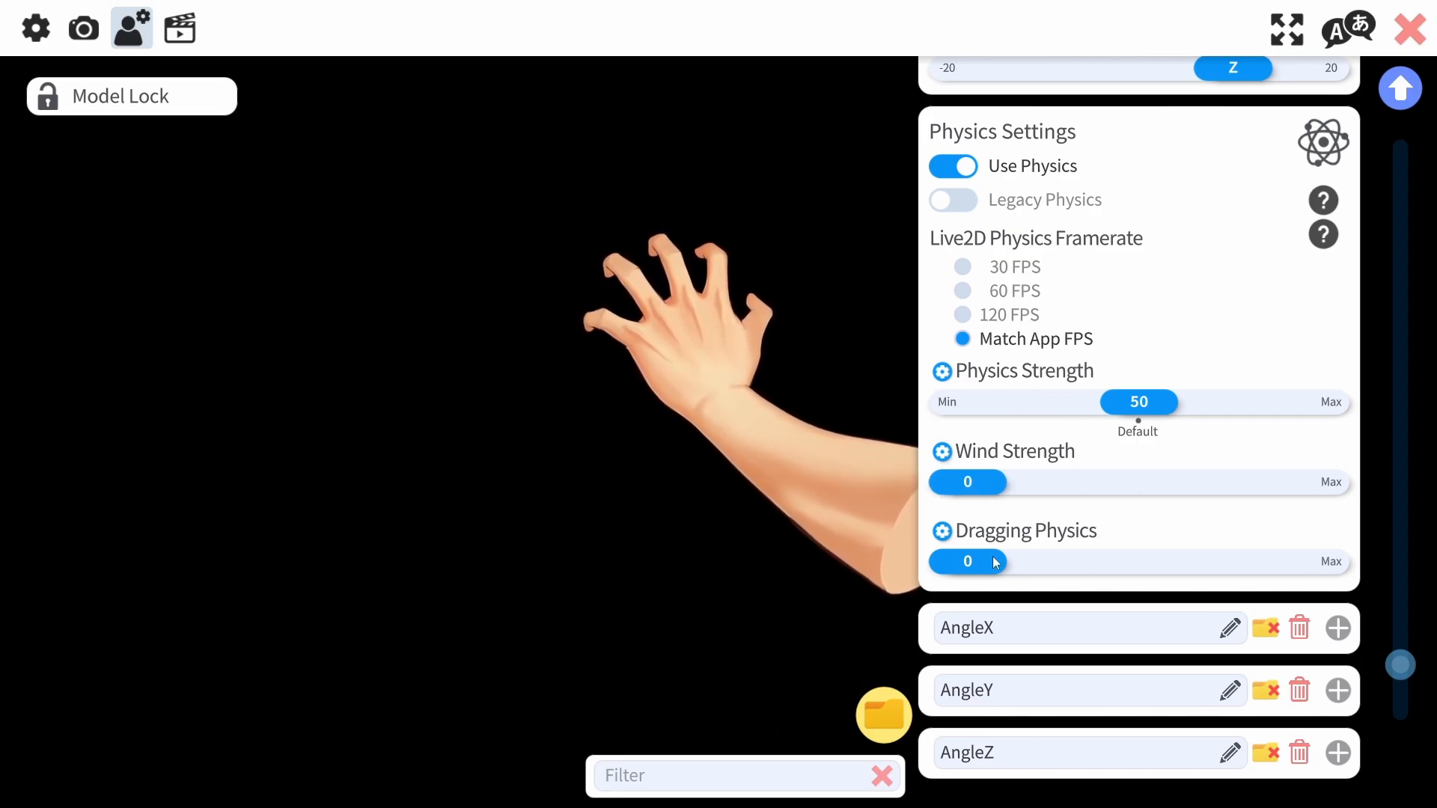
left_click_drag(993, 555, 874, 555)
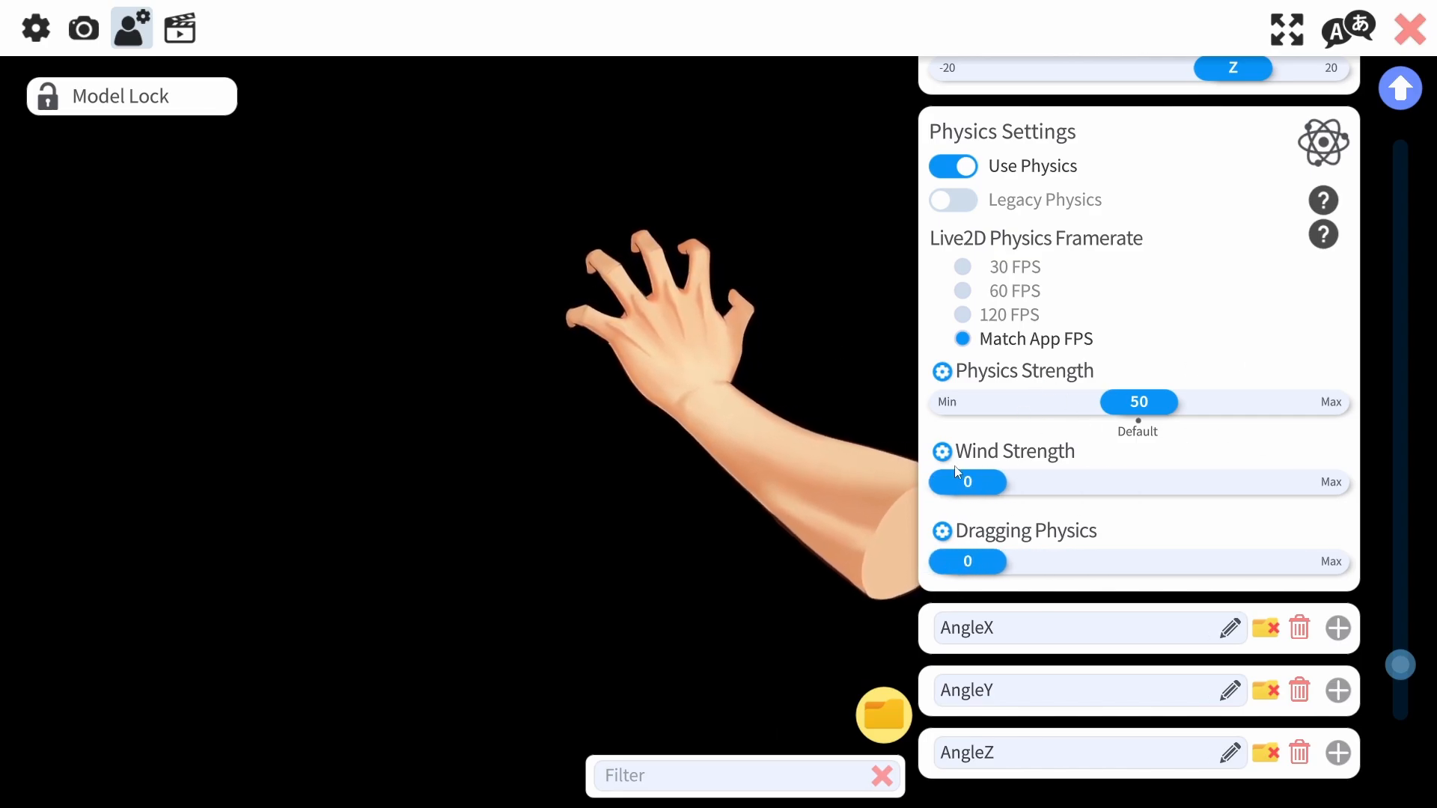
scroll(1095, 293, "up", 2)
scroll(1095, 293, "up", 8)
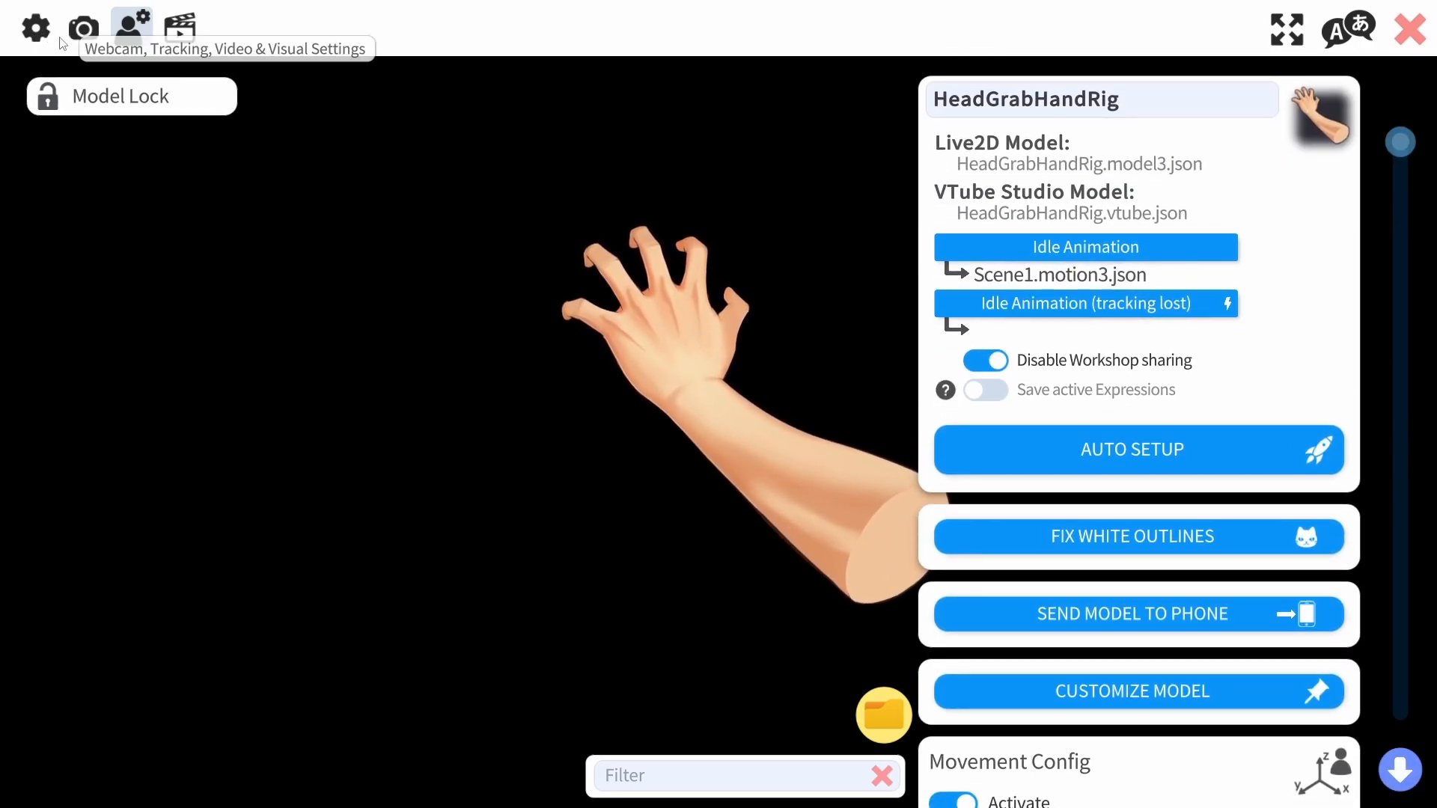
left_click(1403, 33)
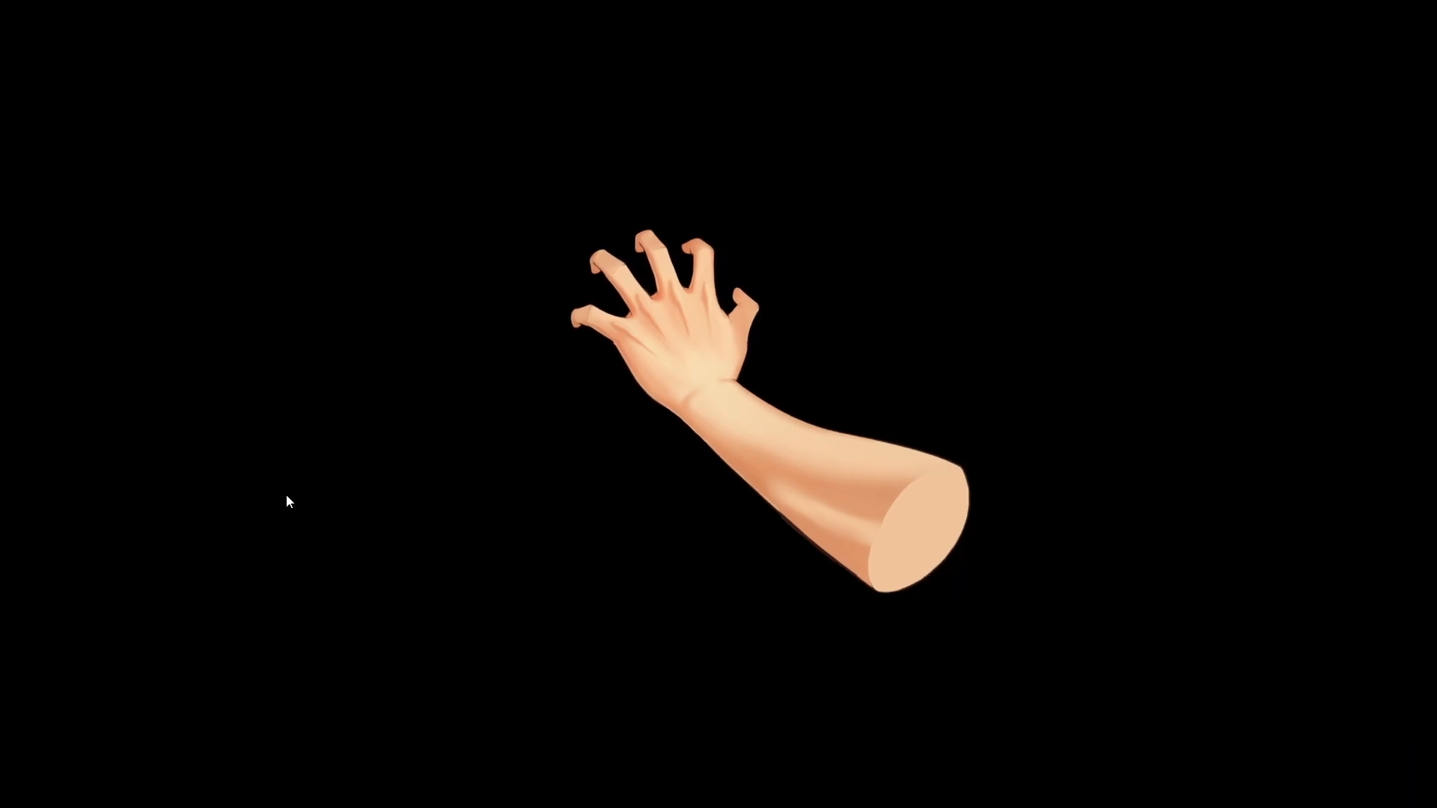
Load the Chankla model from the model selector and decline Auto-Setup
double_click(397, 488)
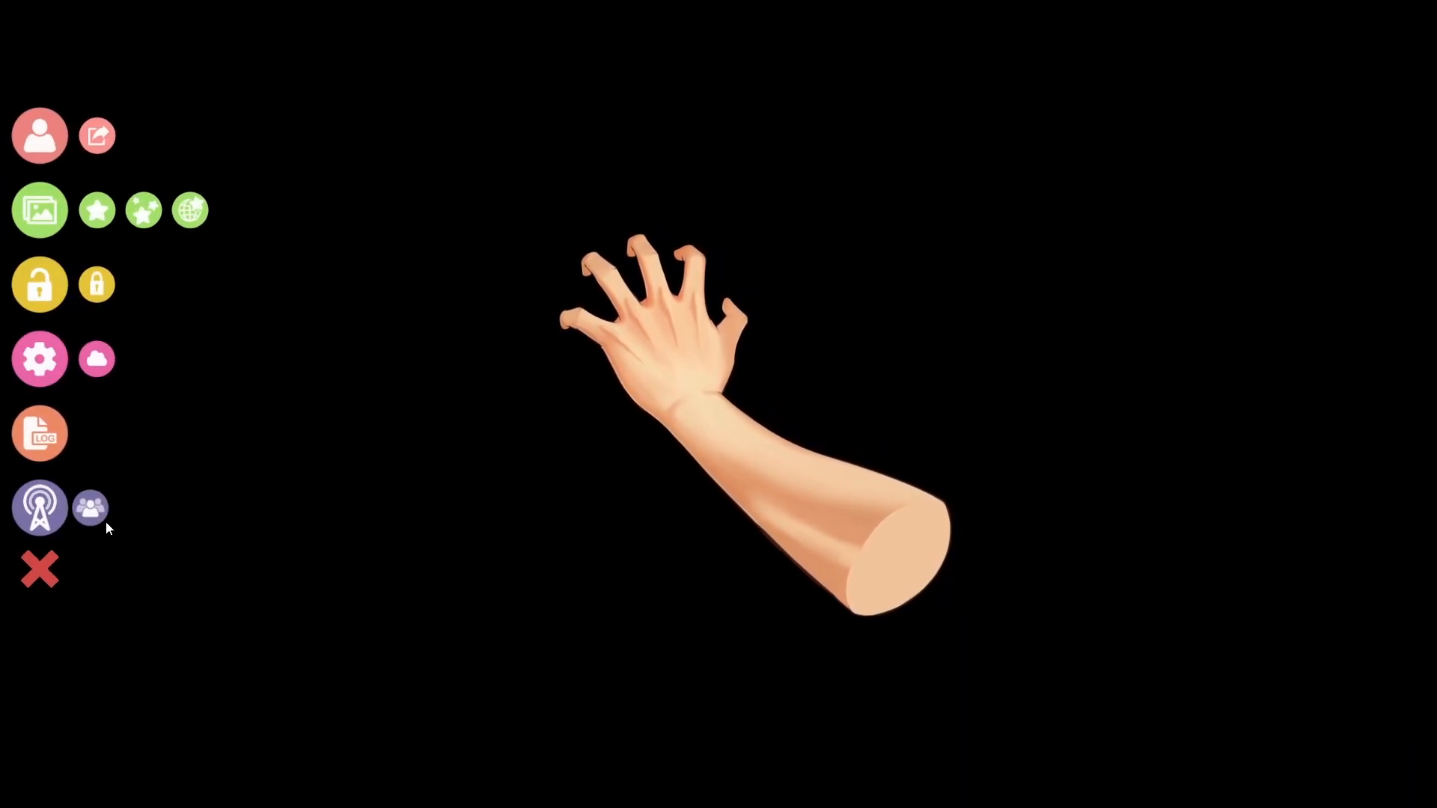
left_click(66, 213)
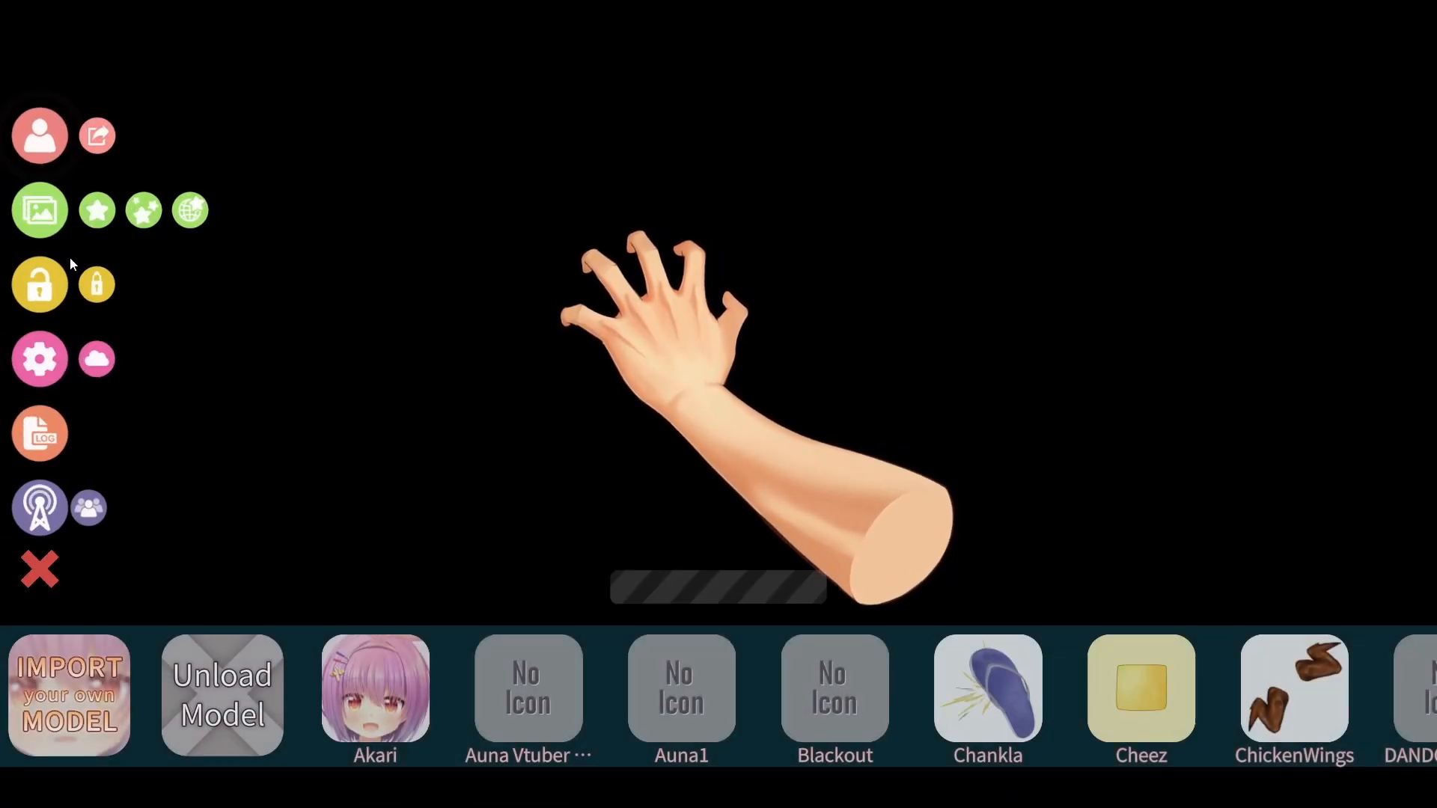
scroll(205, 730, "down", 5)
left_click(650, 650)
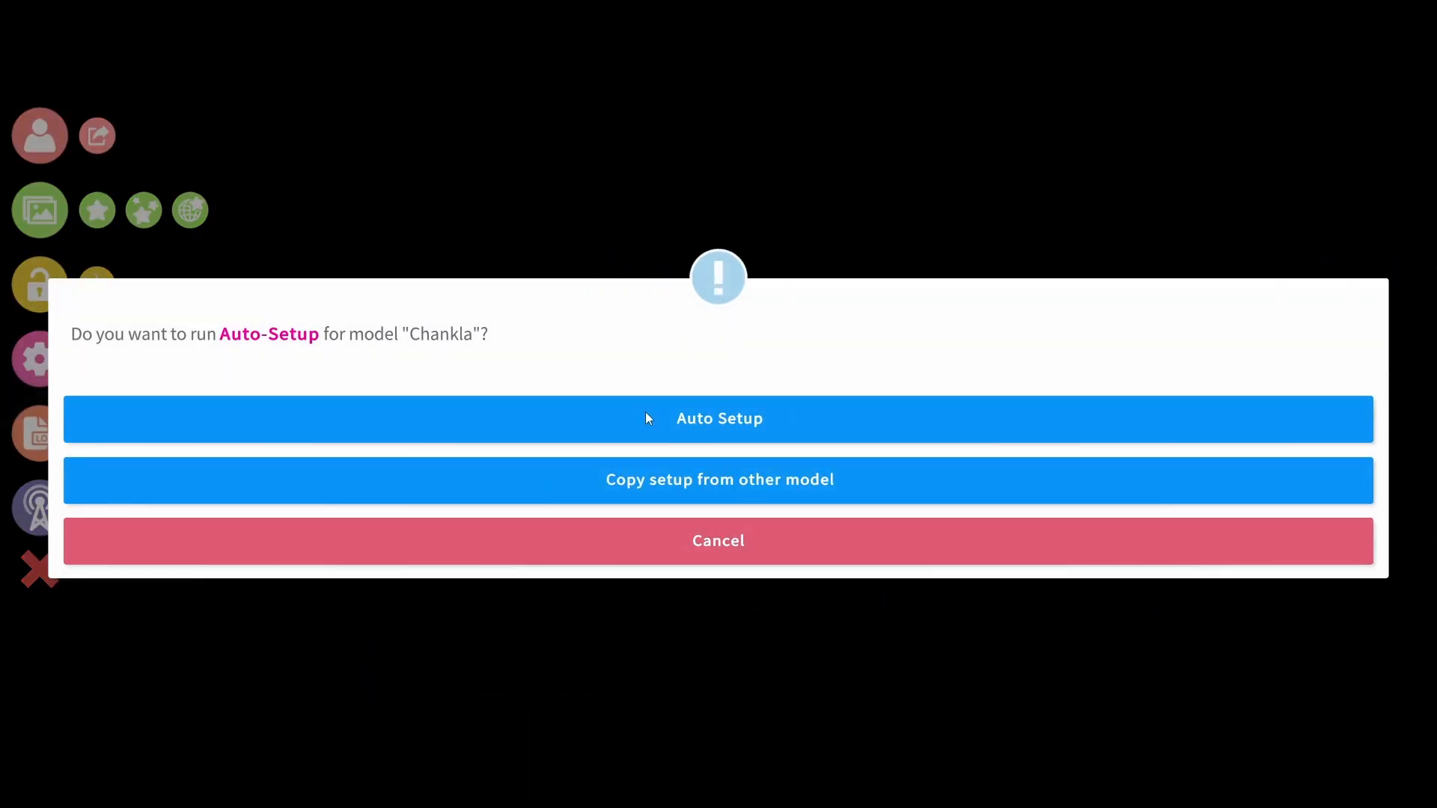
left_click(688, 553)
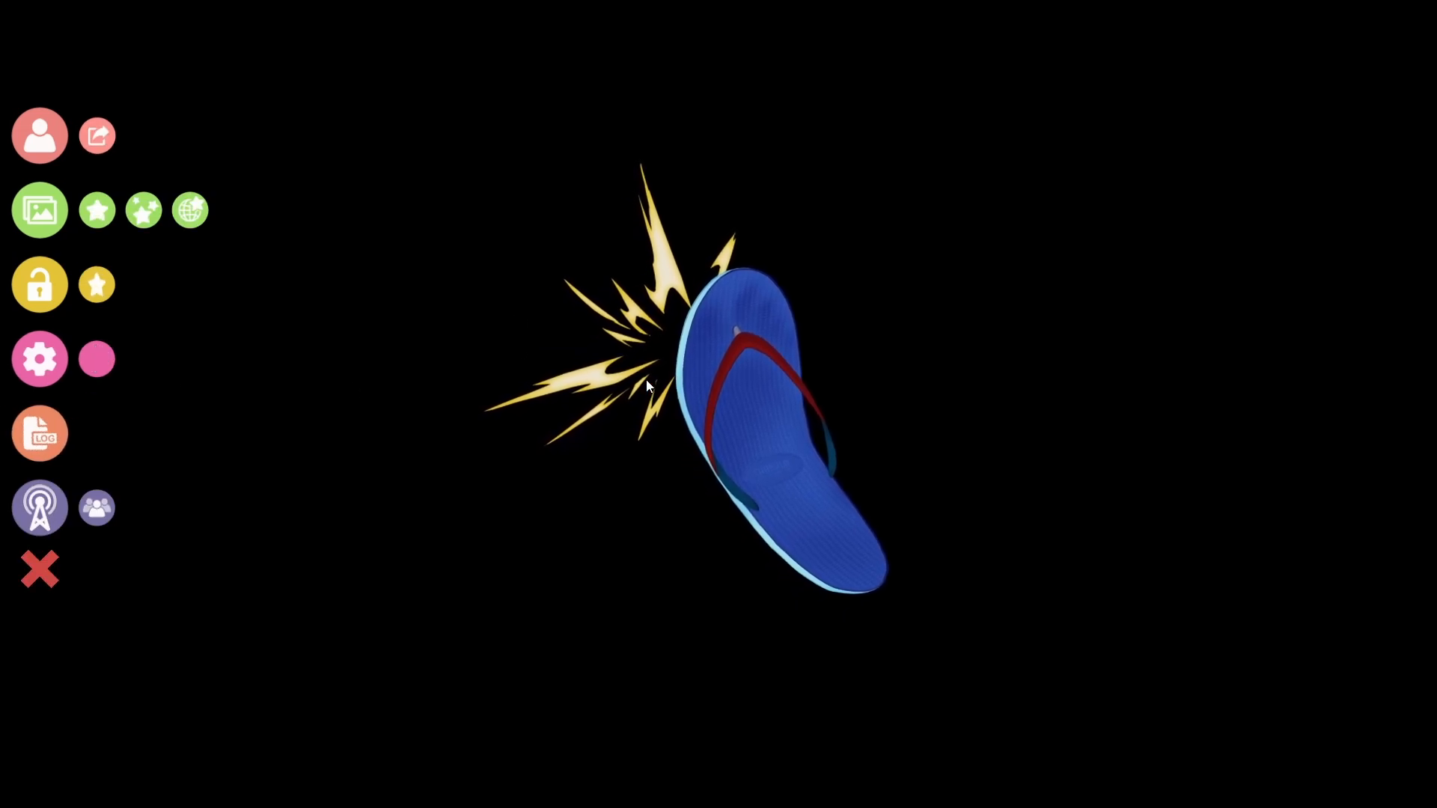
Load the current Chankla model as a Live2D item, approving its copy into the Items folder
left_click(106, 213)
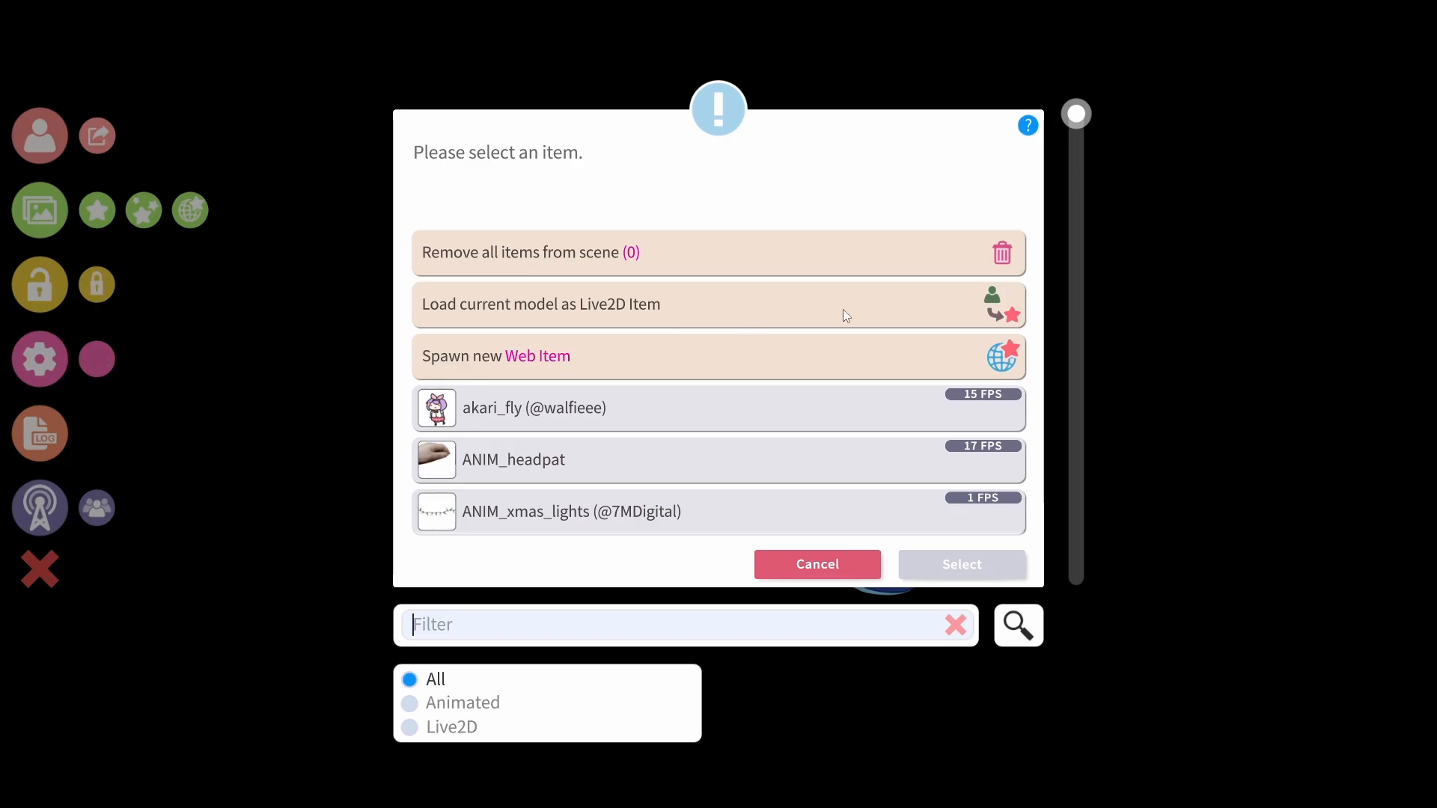
left_click(816, 565)
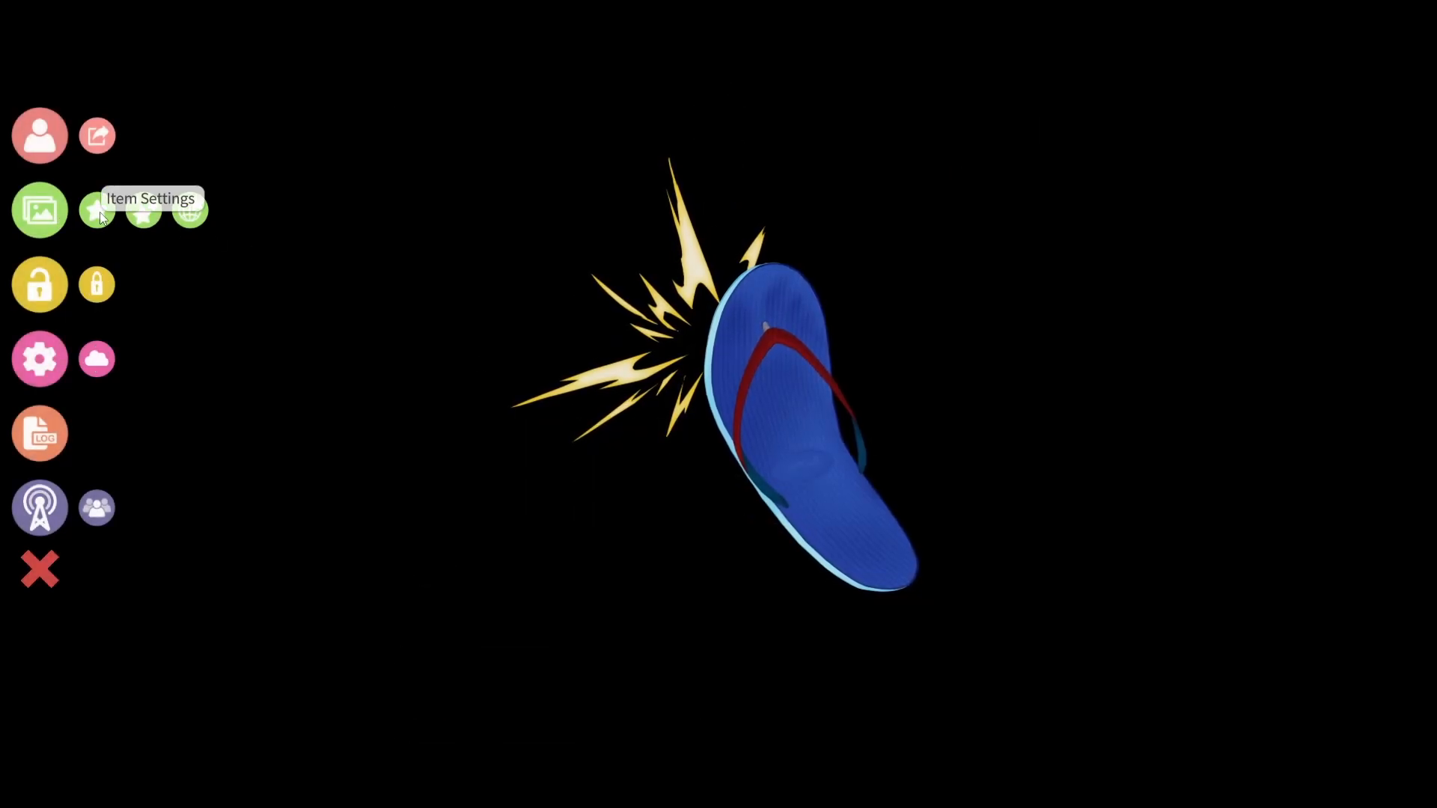
left_click(98, 212)
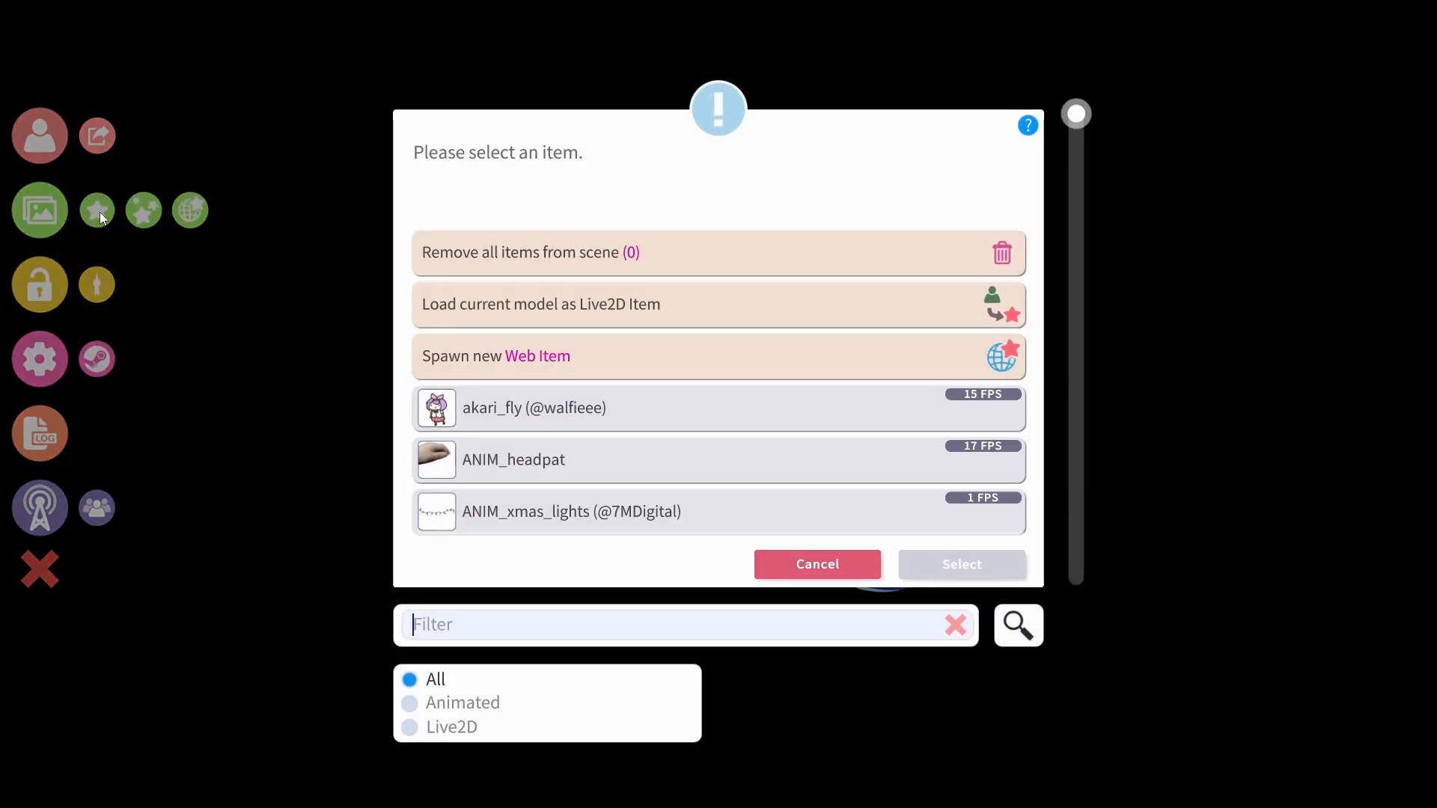
left_click(550, 314)
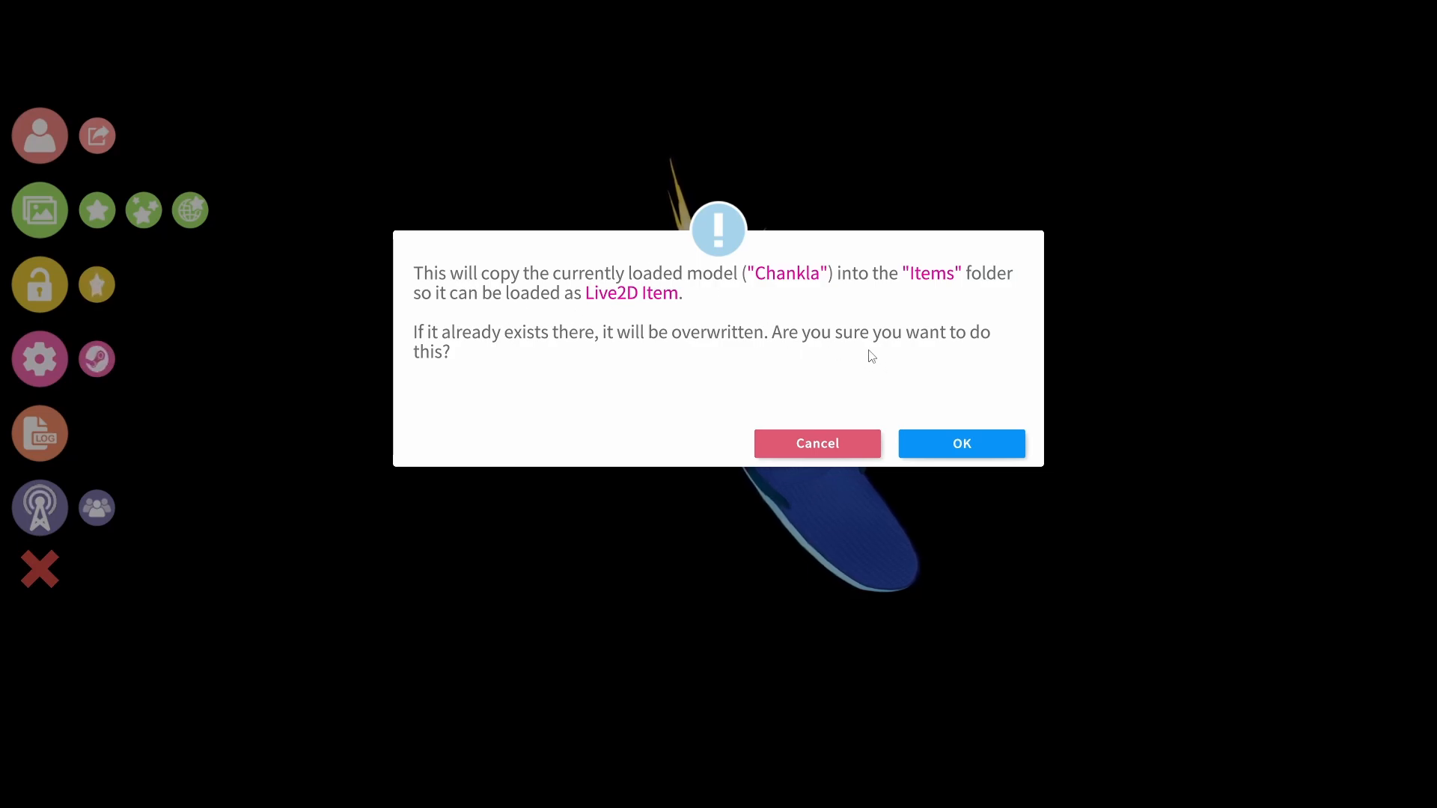
left_click(931, 447)
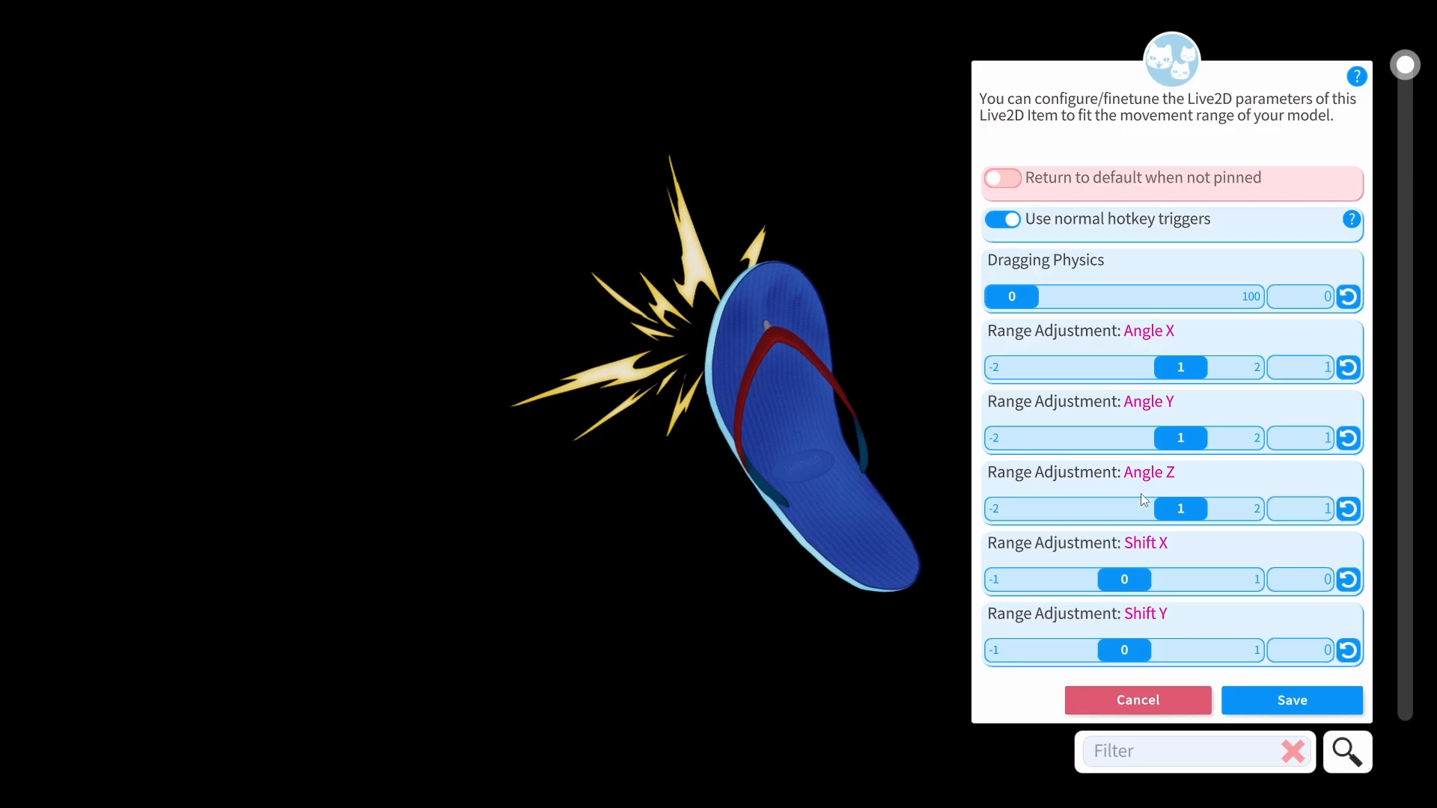
Try an Angle Y range adjustment of about 0.92 on the Live2D item, and discard the parameter changes
mouse_move(1170, 438)
left_mouse_down()
mouse_move(1108, 438)
mouse_move(1183, 440)
left_mouse_up()
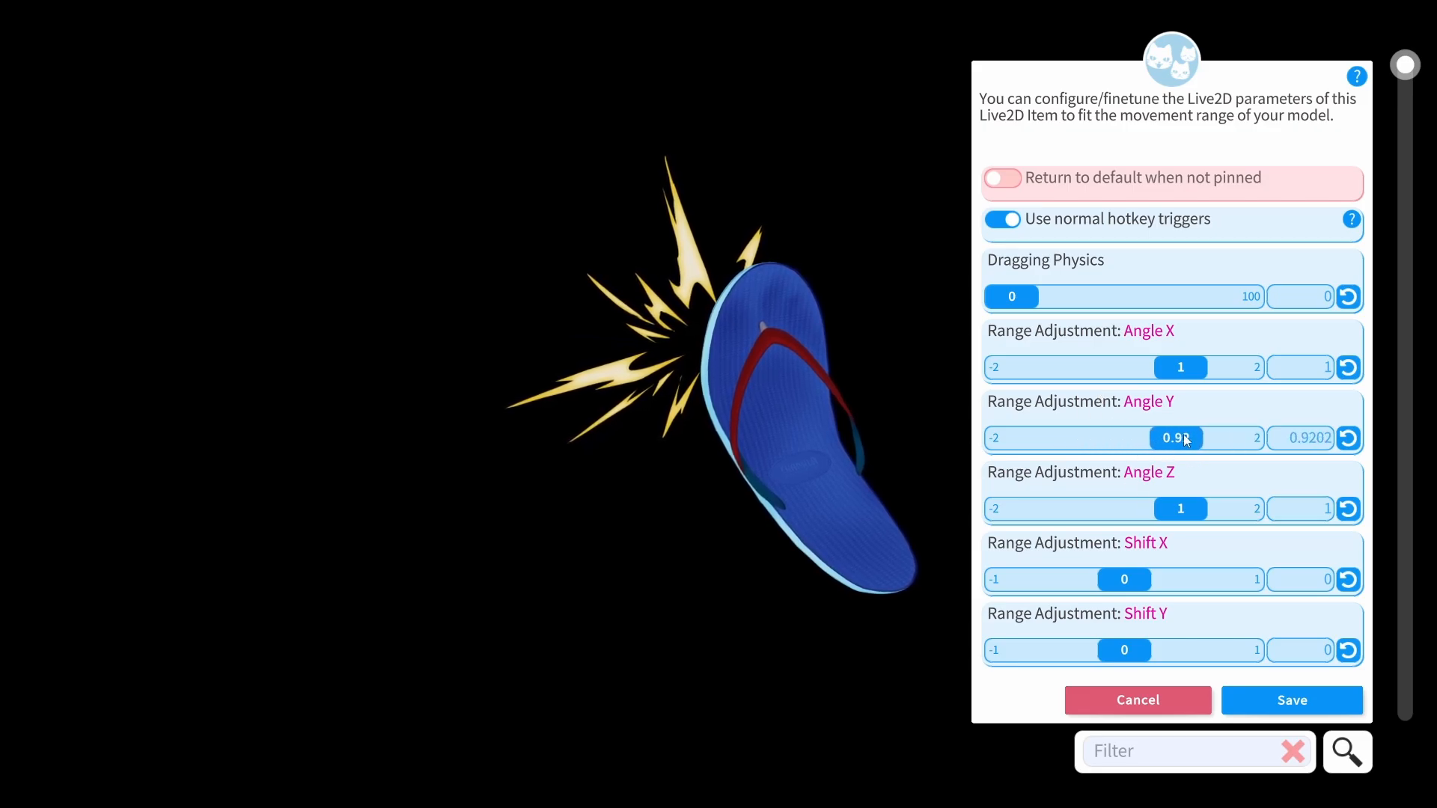
left_click(1139, 701)
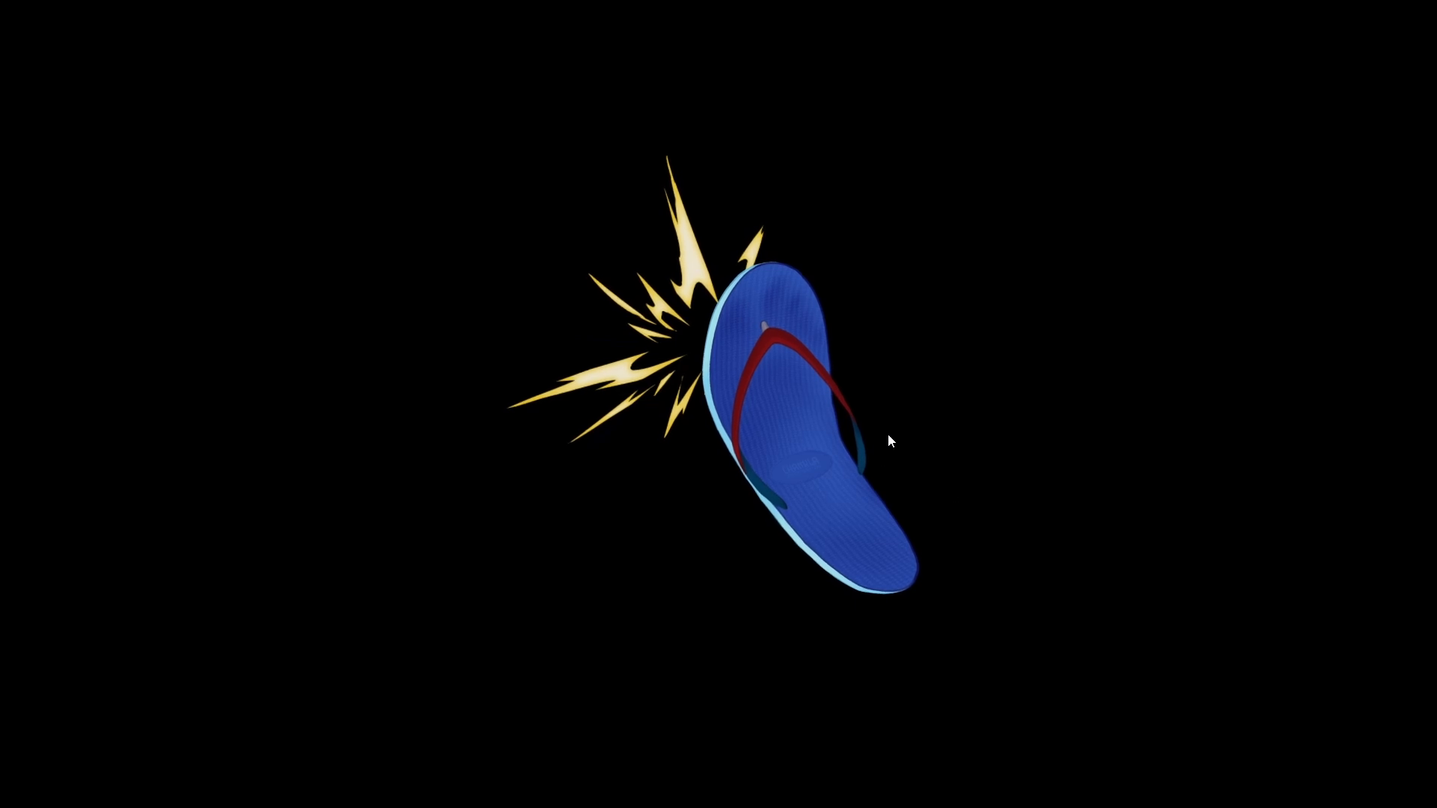
Move the sandal around the scene and place it near the middle
left_click_drag(806, 437, 664, 457)
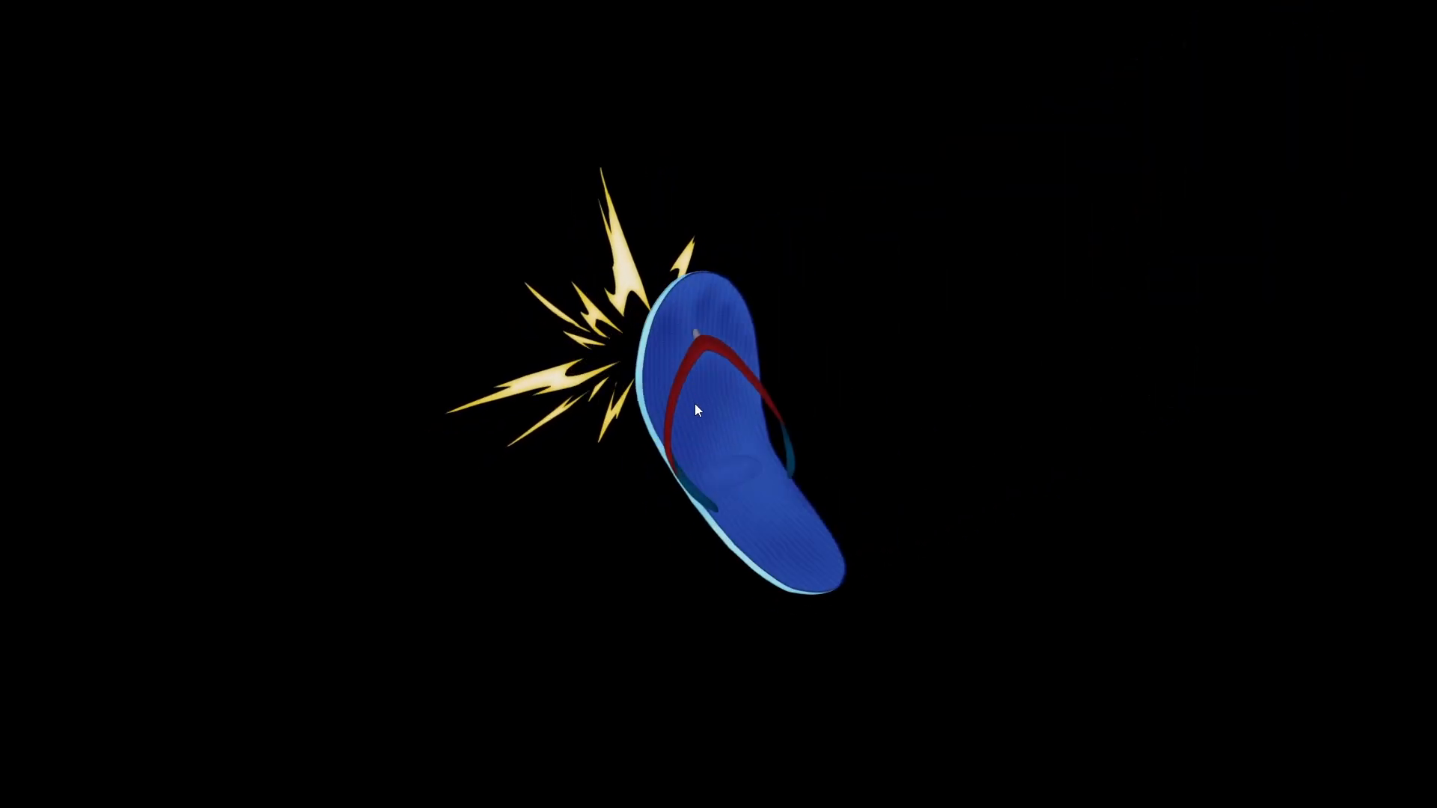
left_click_drag(693, 404, 462, 480)
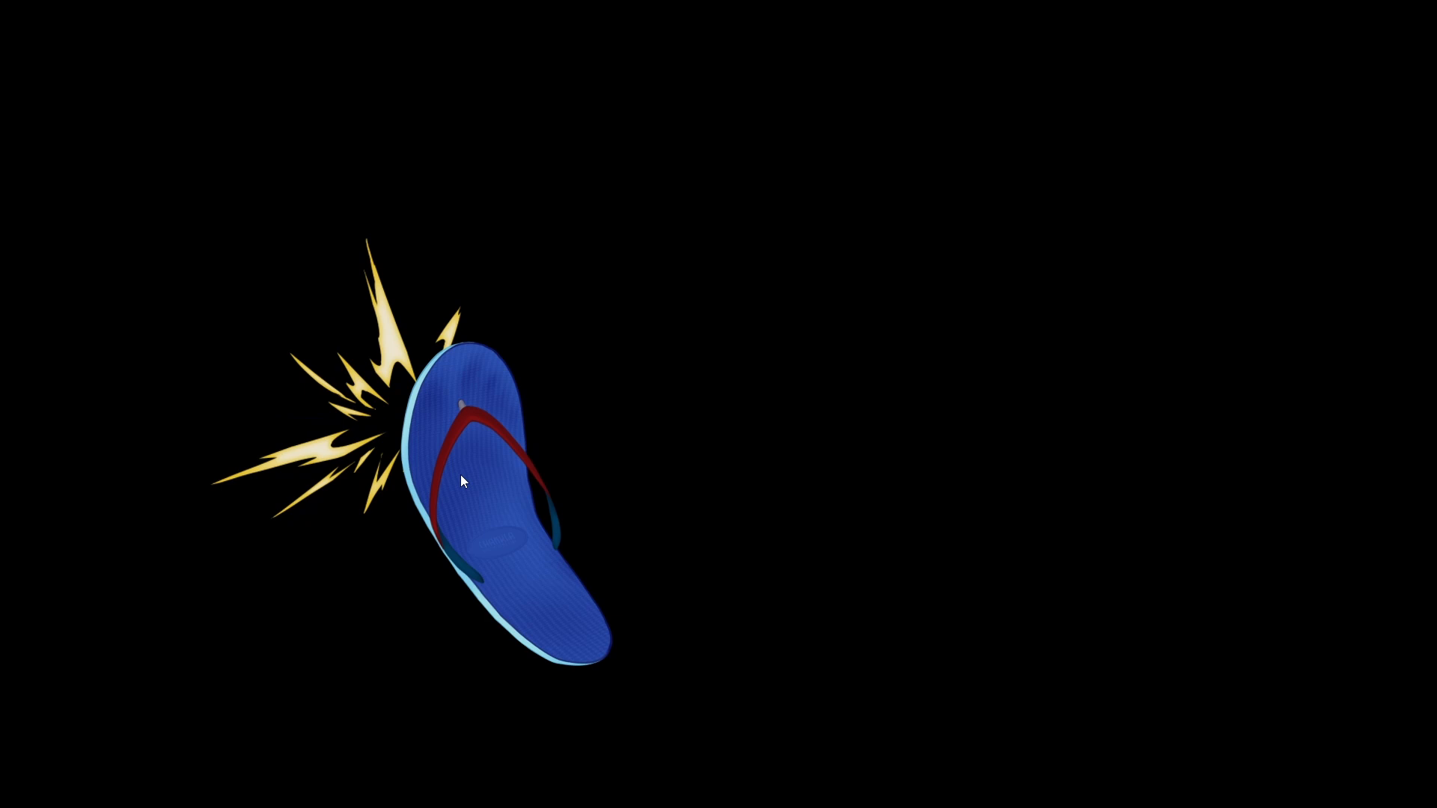
left_click_drag(461, 470, 703, 367)
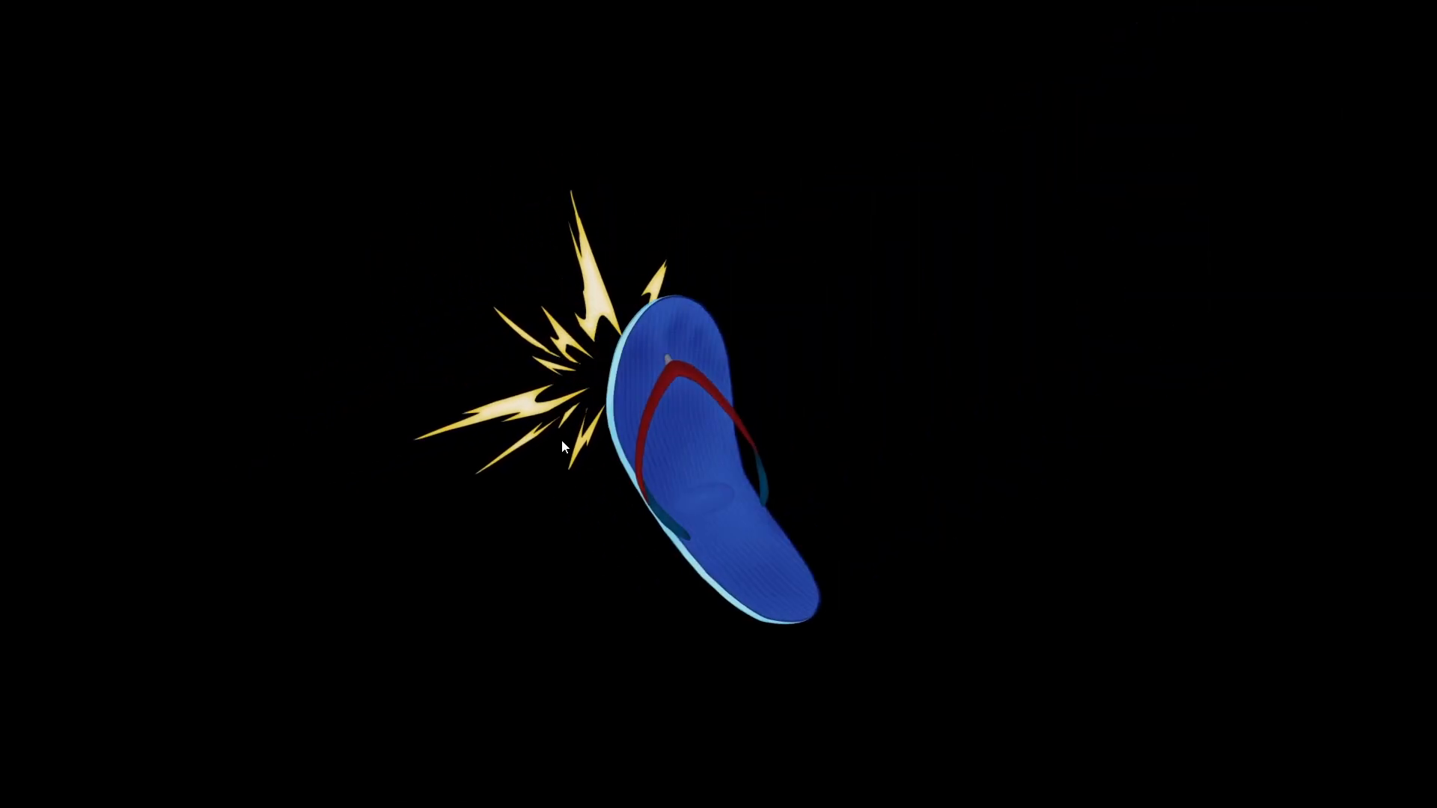
Load the blue-haired character model with the red coat from the model selector
double_click(321, 166)
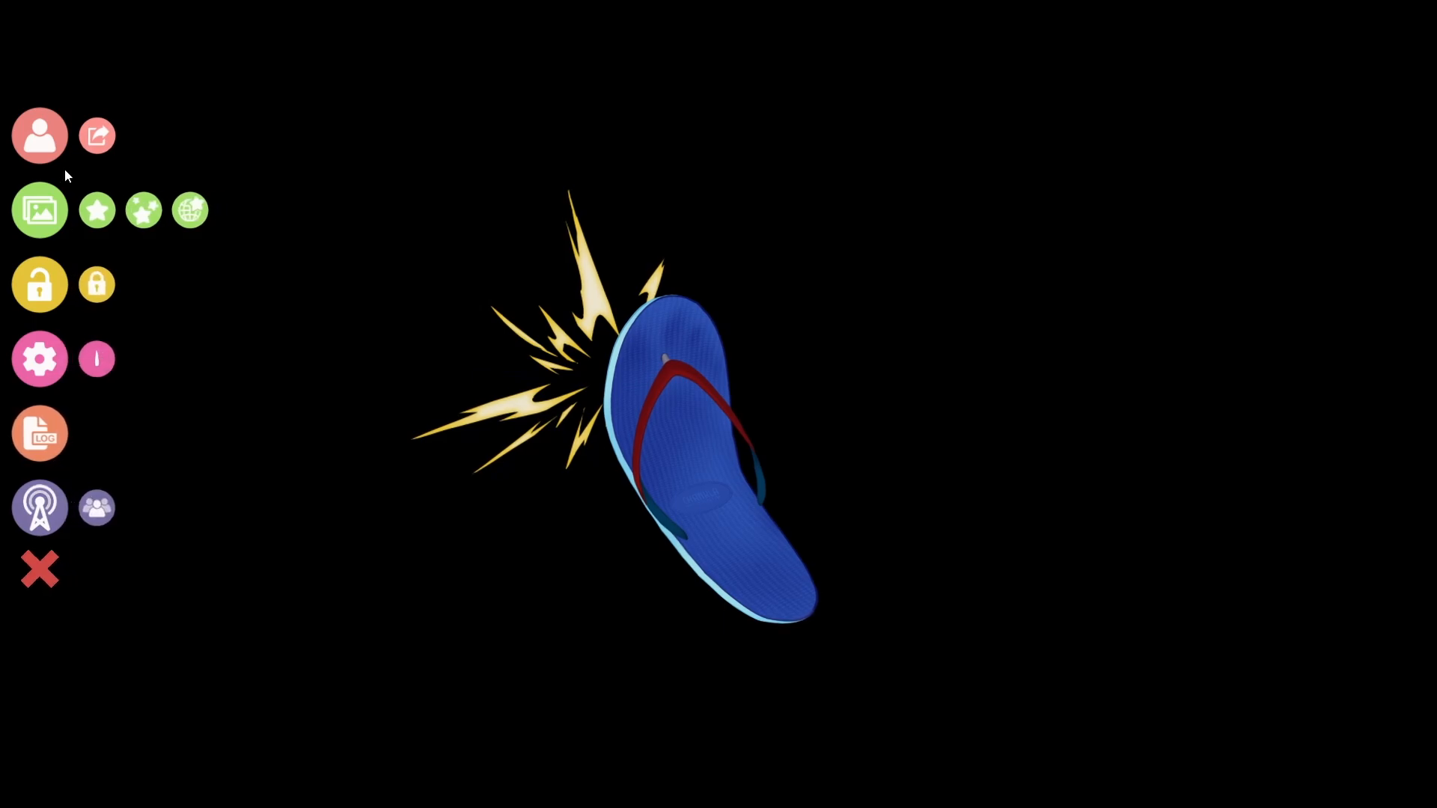
left_click(44, 138)
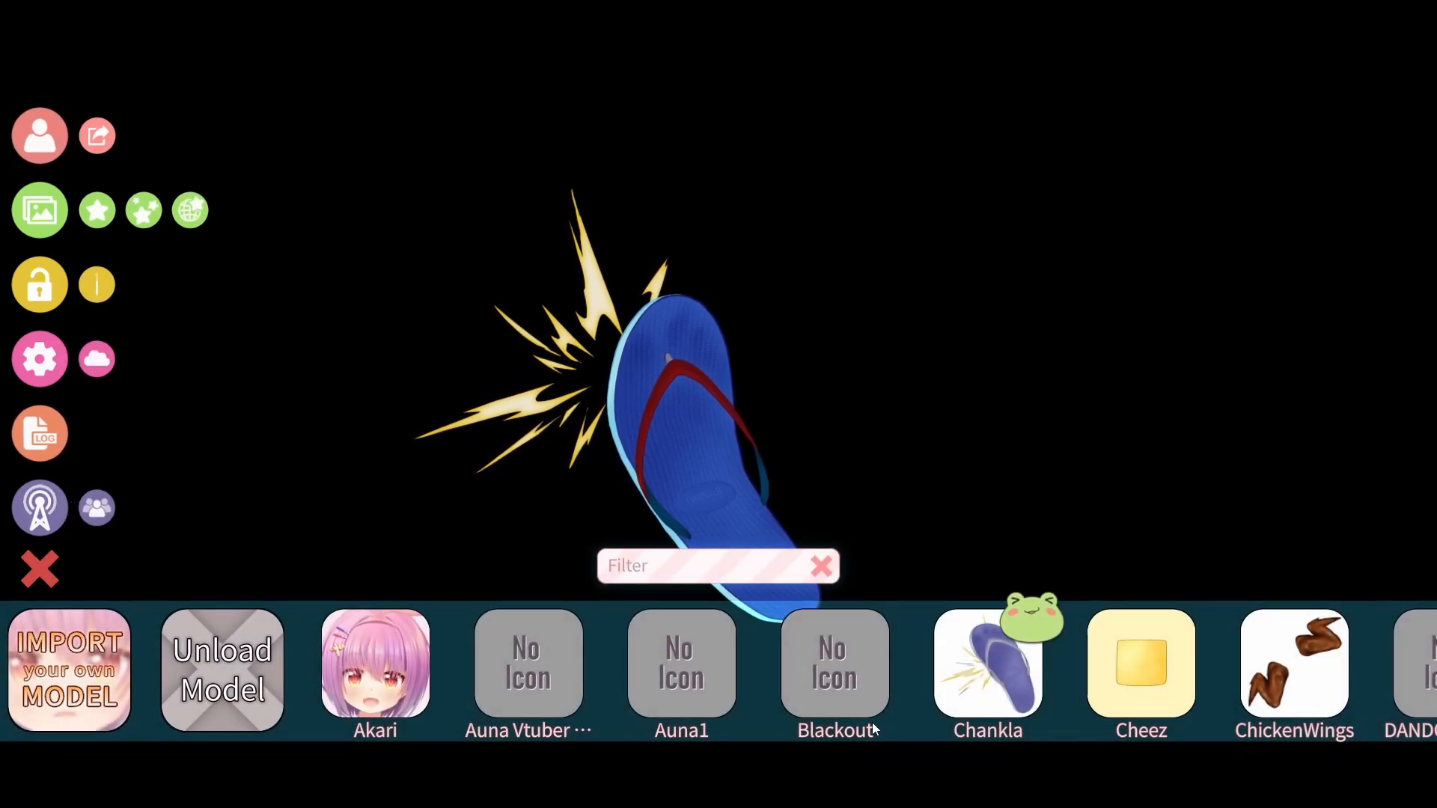
scroll(873, 722, "down", 6)
left_click(989, 661)
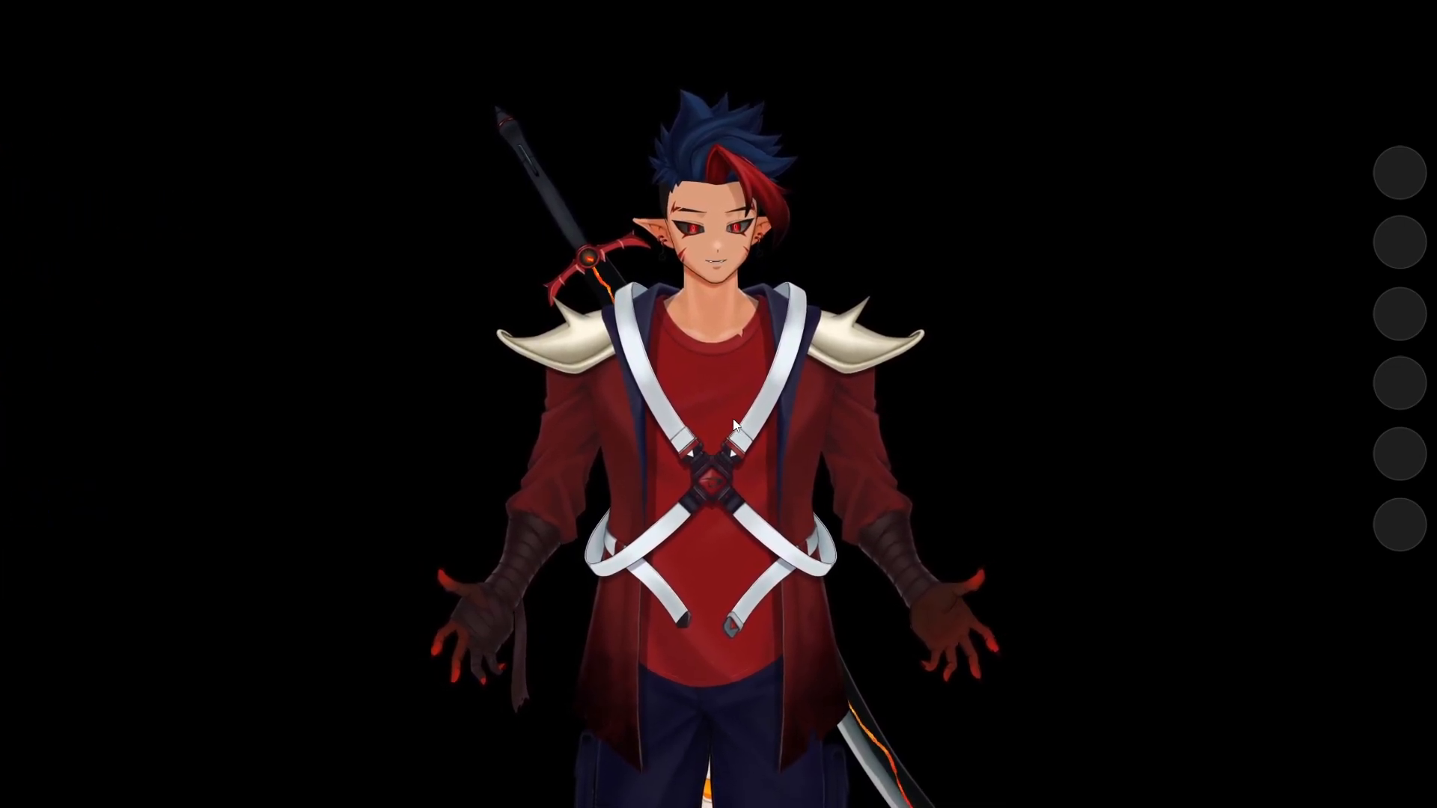
Trigger the sandal hotkey to show the items, and move the large sandal off the character's torso
key("1")
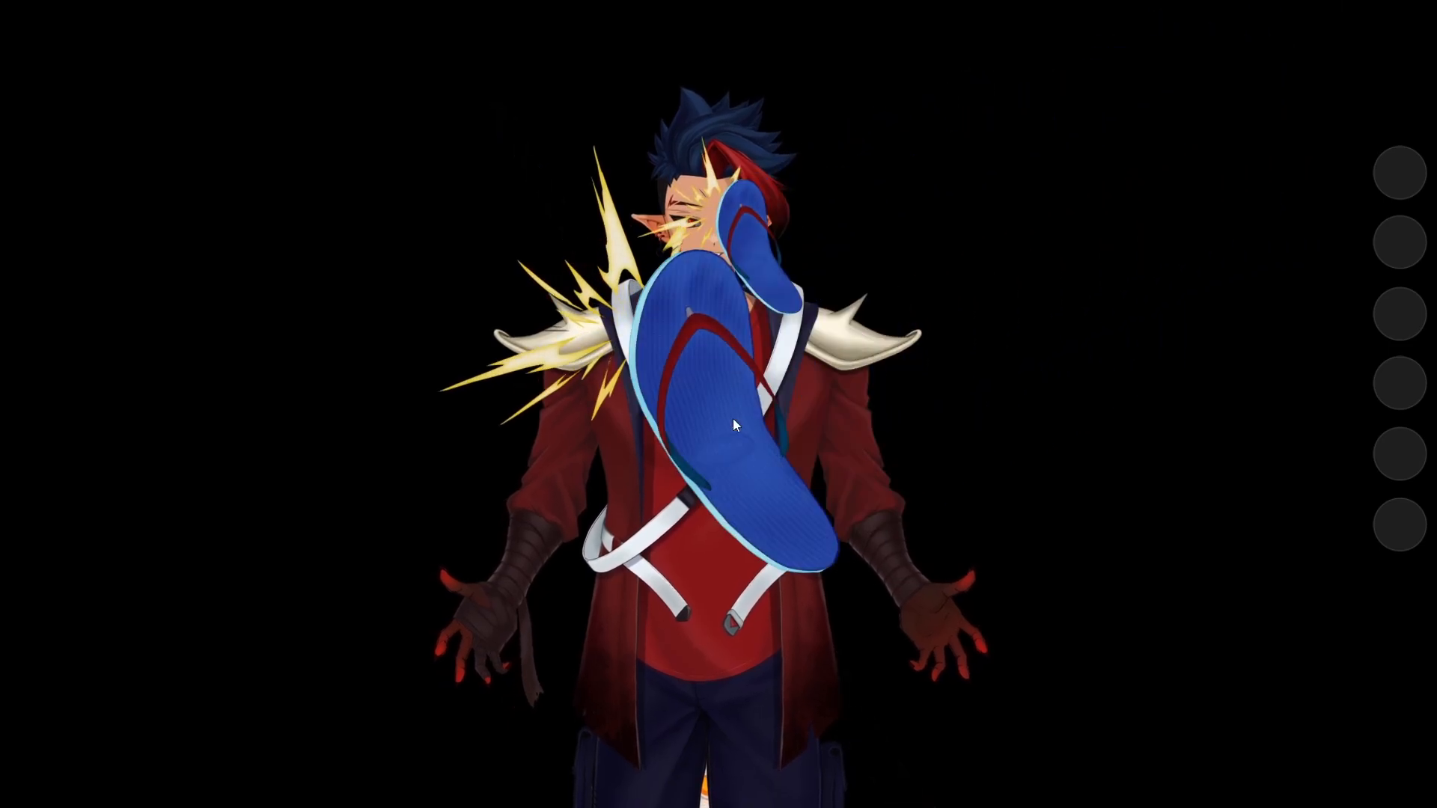
left_click_drag(736, 362, 1374, 737)
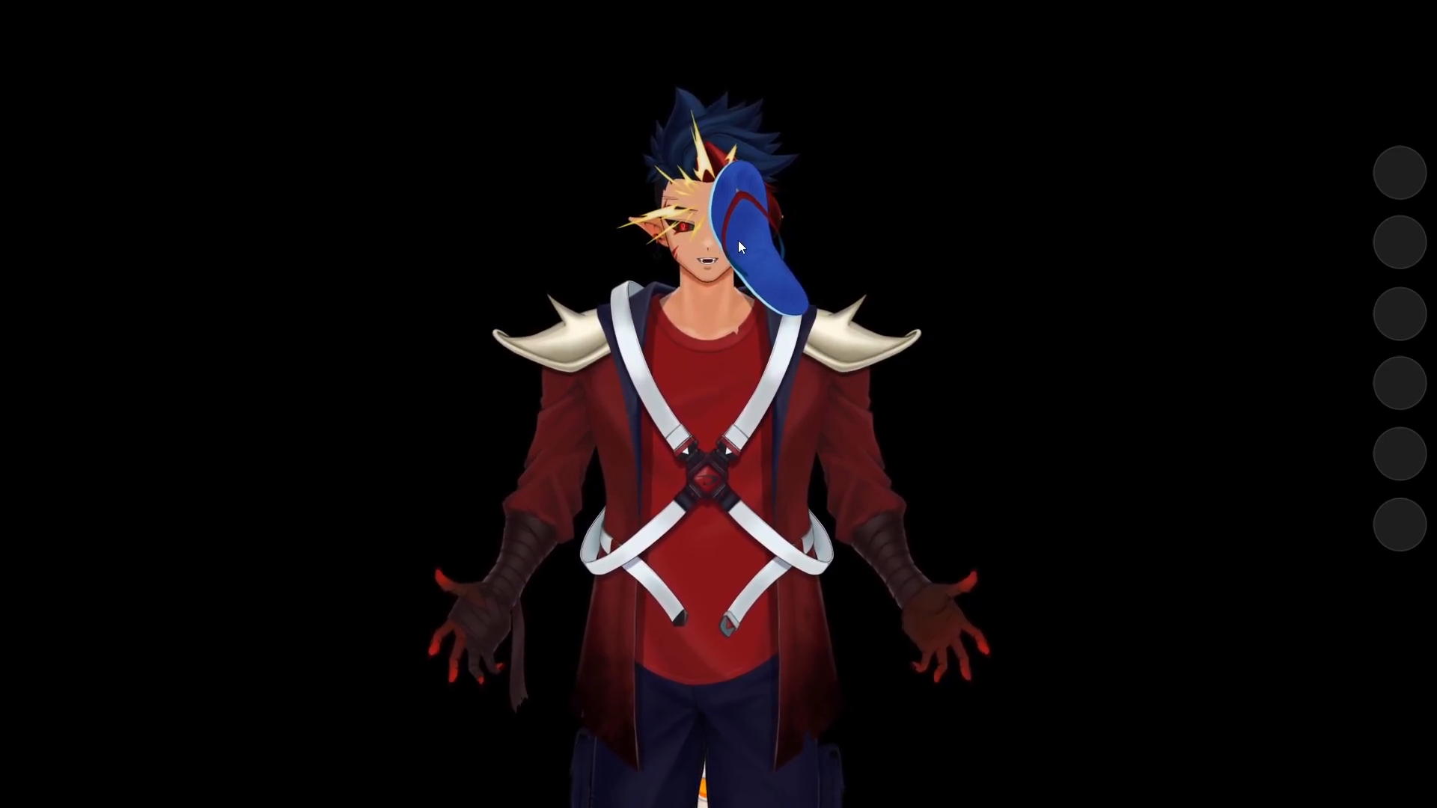
Place the sandal over the side of the character's face and trigger the slap hotkey to test it
left_click_drag(738, 266, 744, 226)
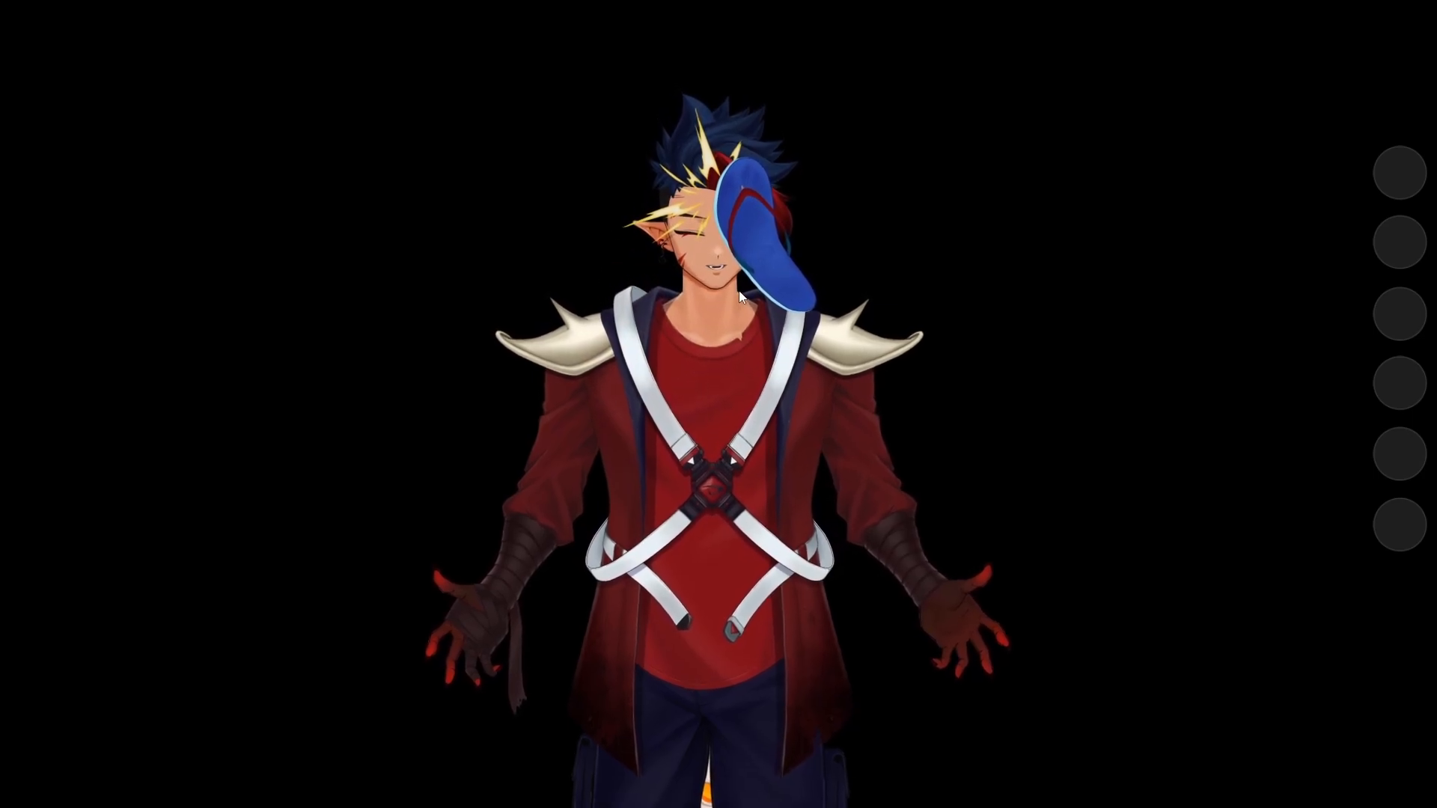
key("1")
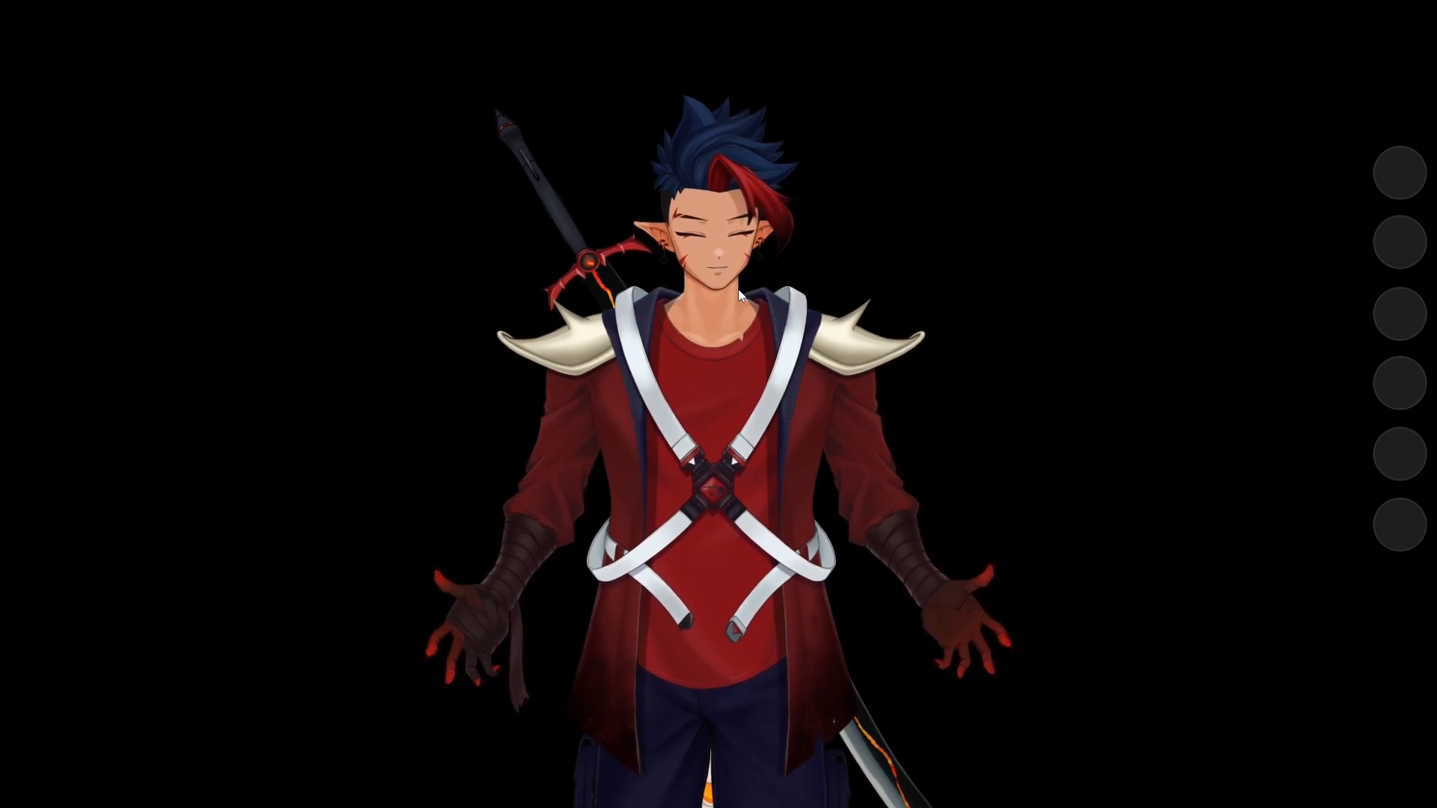
key("1")
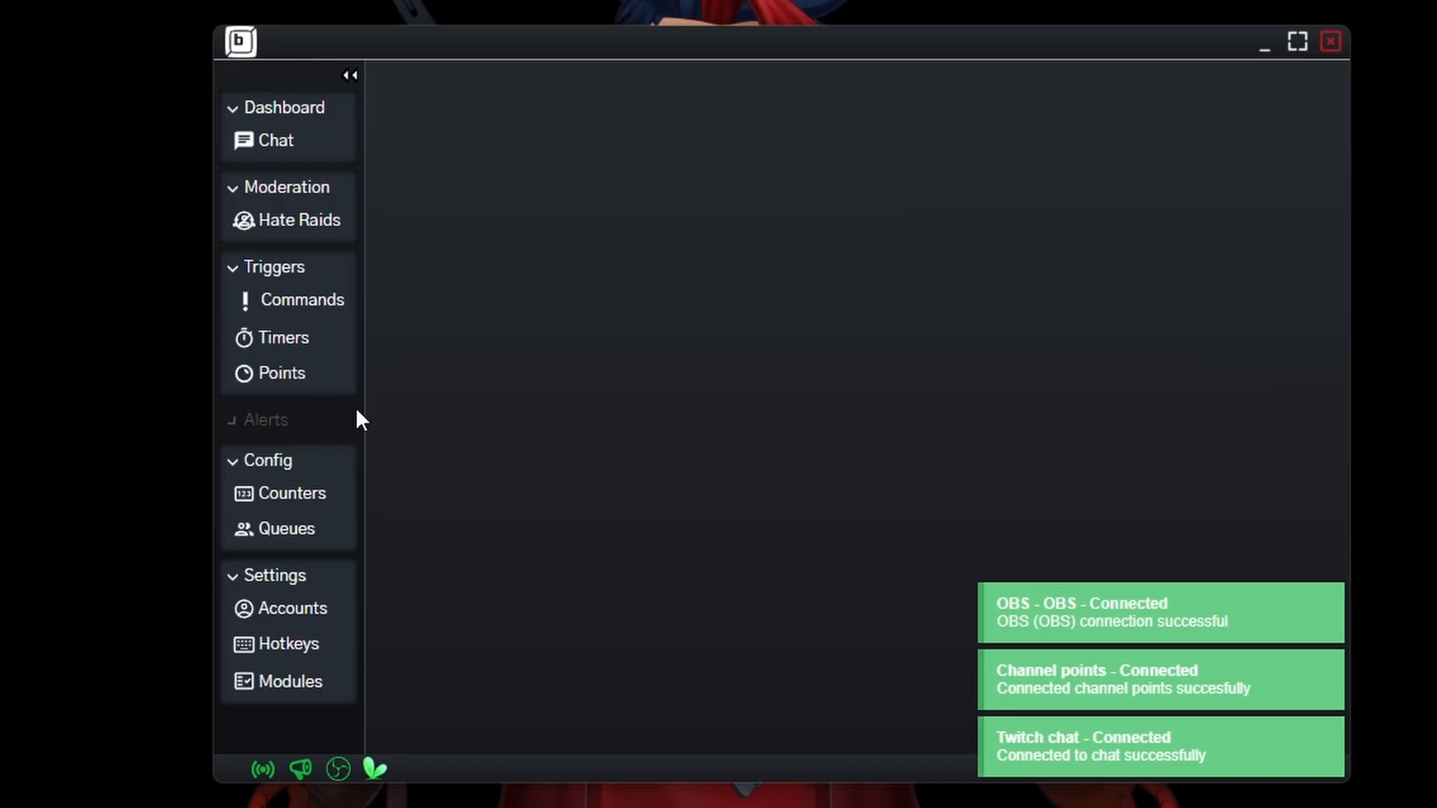
Switch to the stream bot and start a new channel point redemption titled chancla
left_click(276, 374)
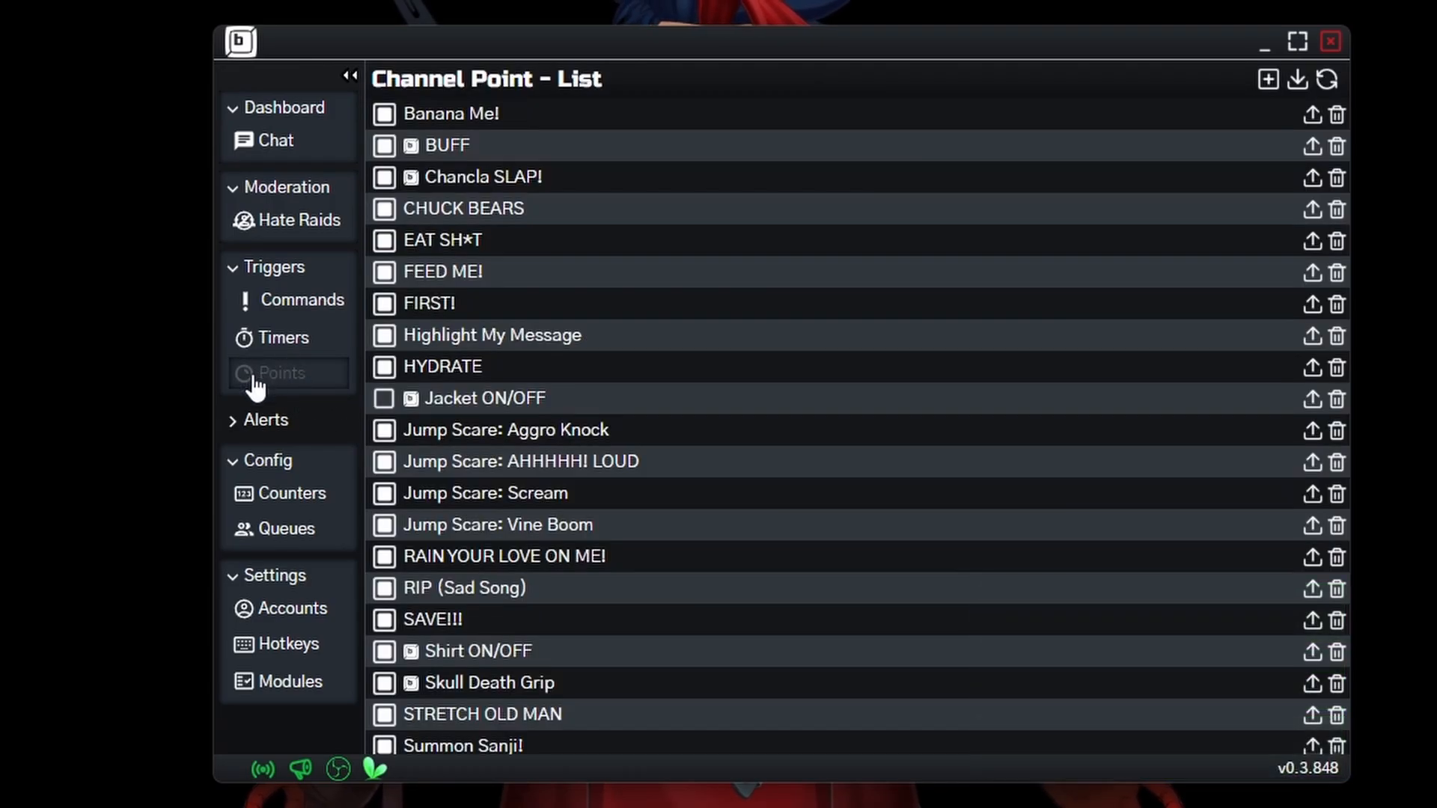
left_click(1269, 83)
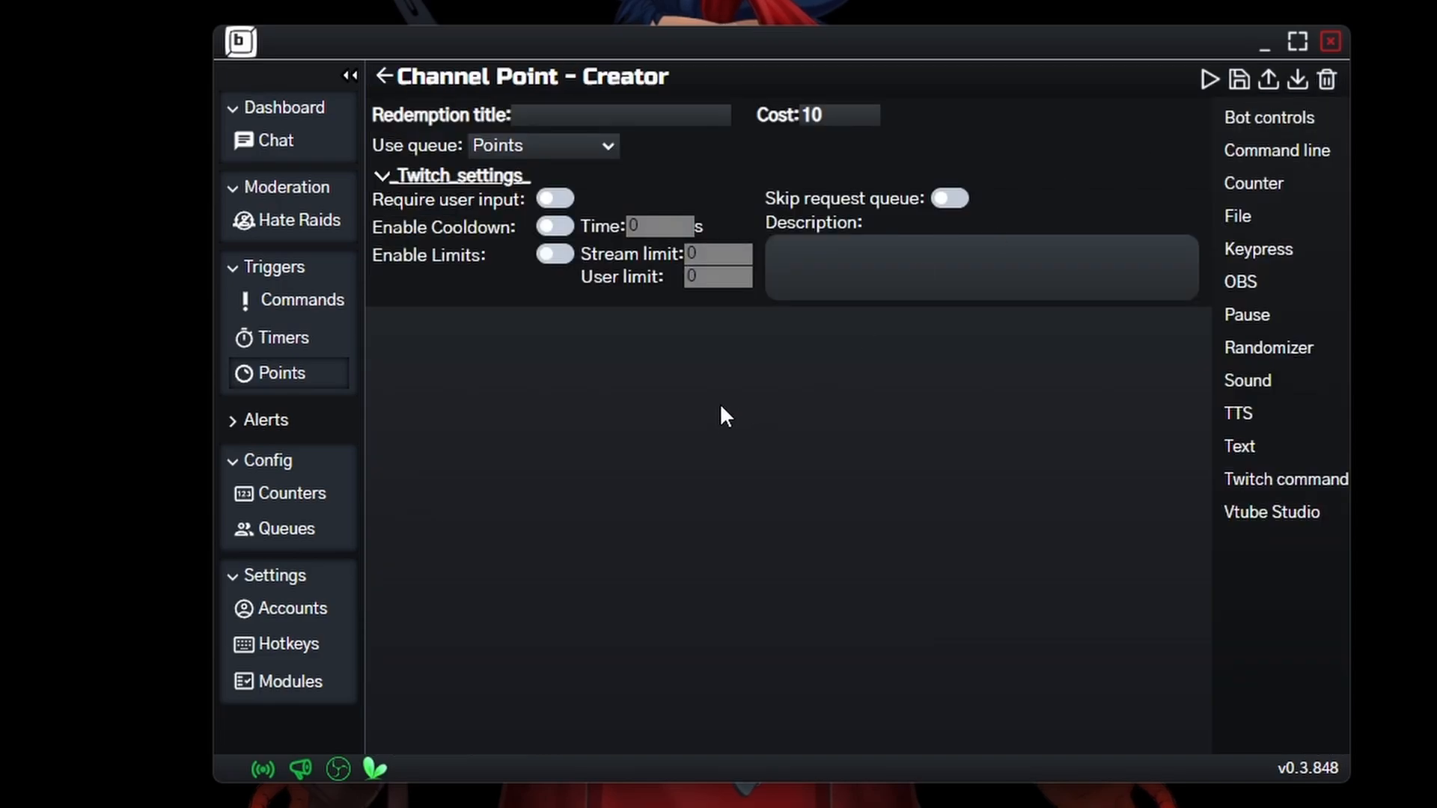
left_click(643, 110)
type("chank")
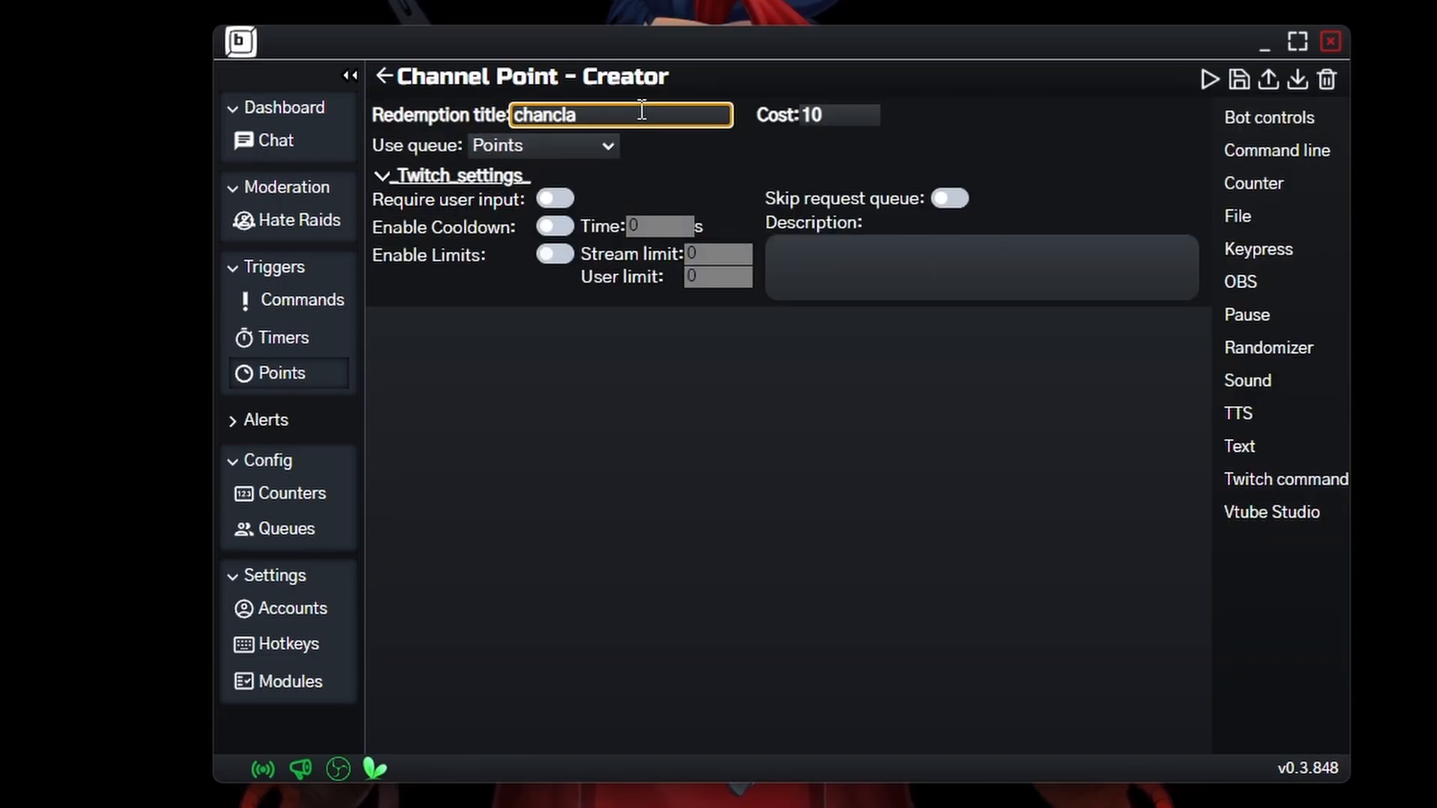
left_click(434, 288)
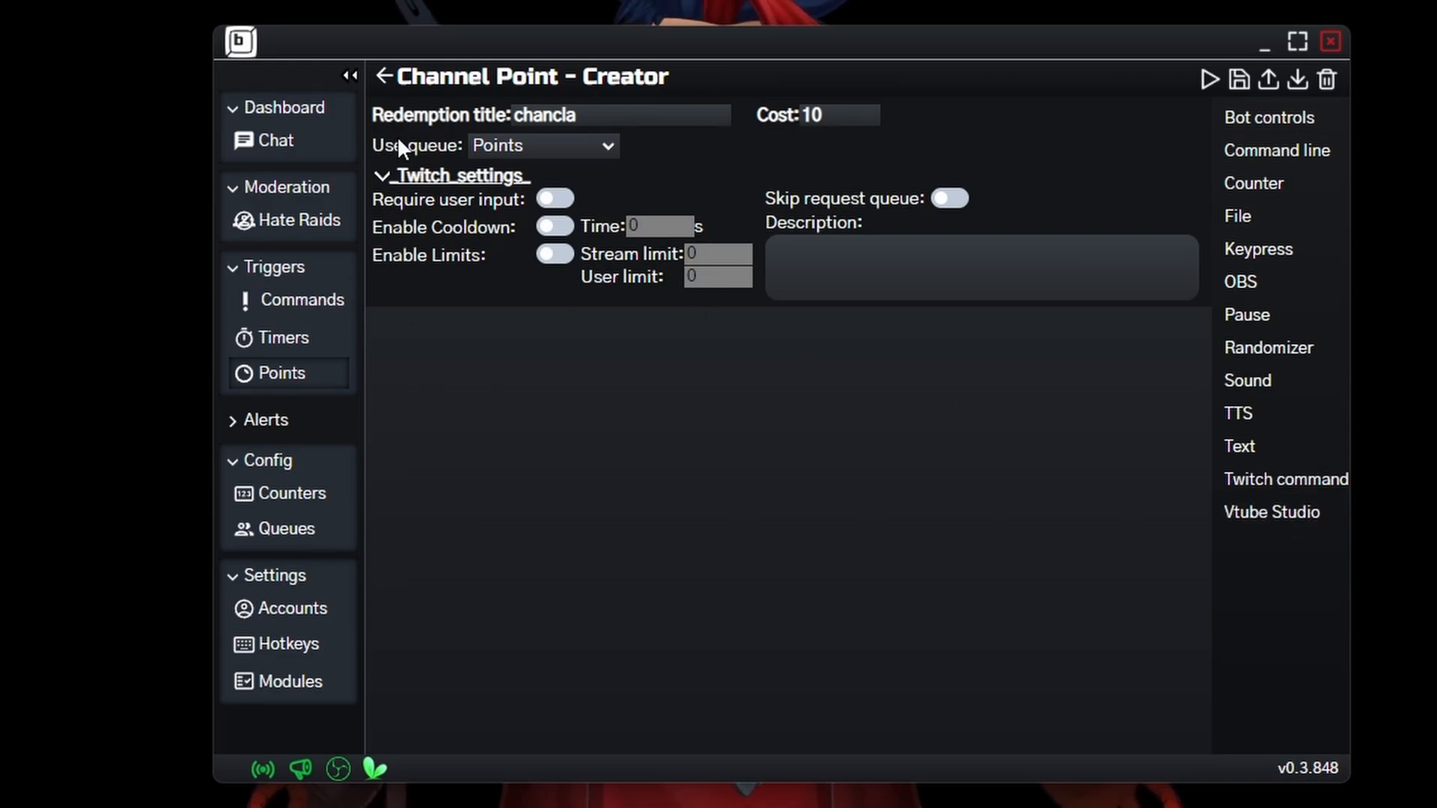
Add a Vtube Studio action to the chancla redemption that triggers the Chankla Slap hotkey by name
left_click(1255, 524)
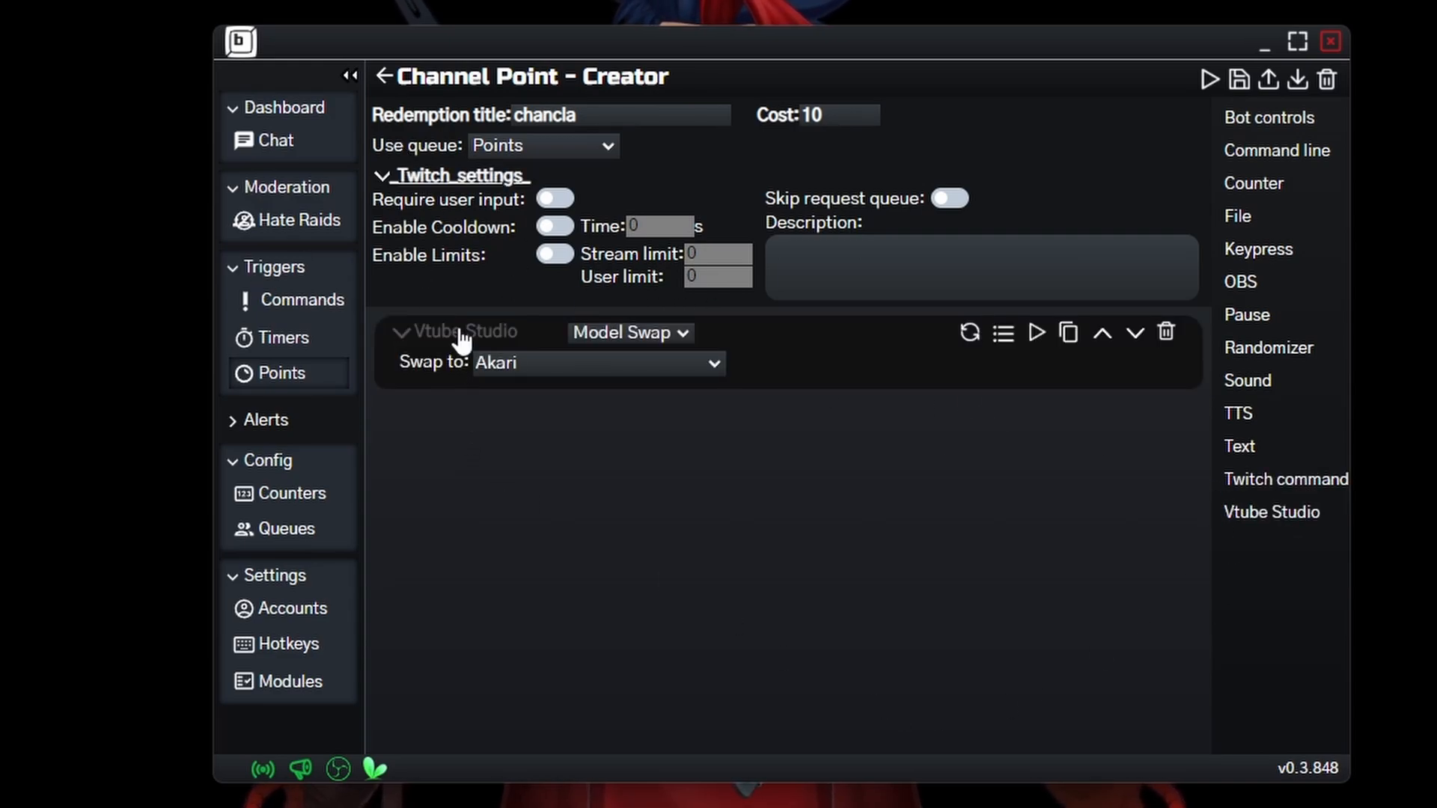
left_click(542, 256)
left_click(557, 256)
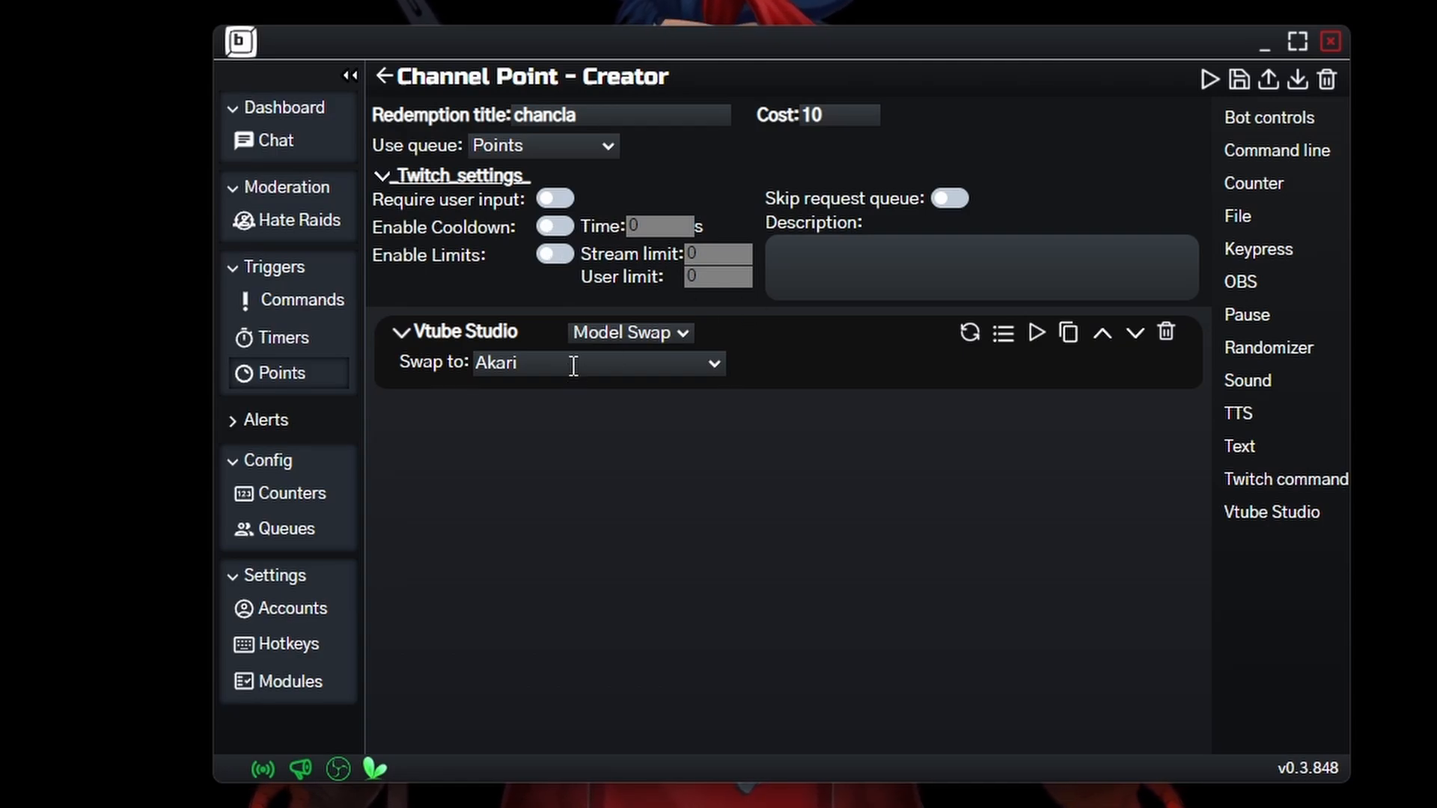
left_click(660, 332)
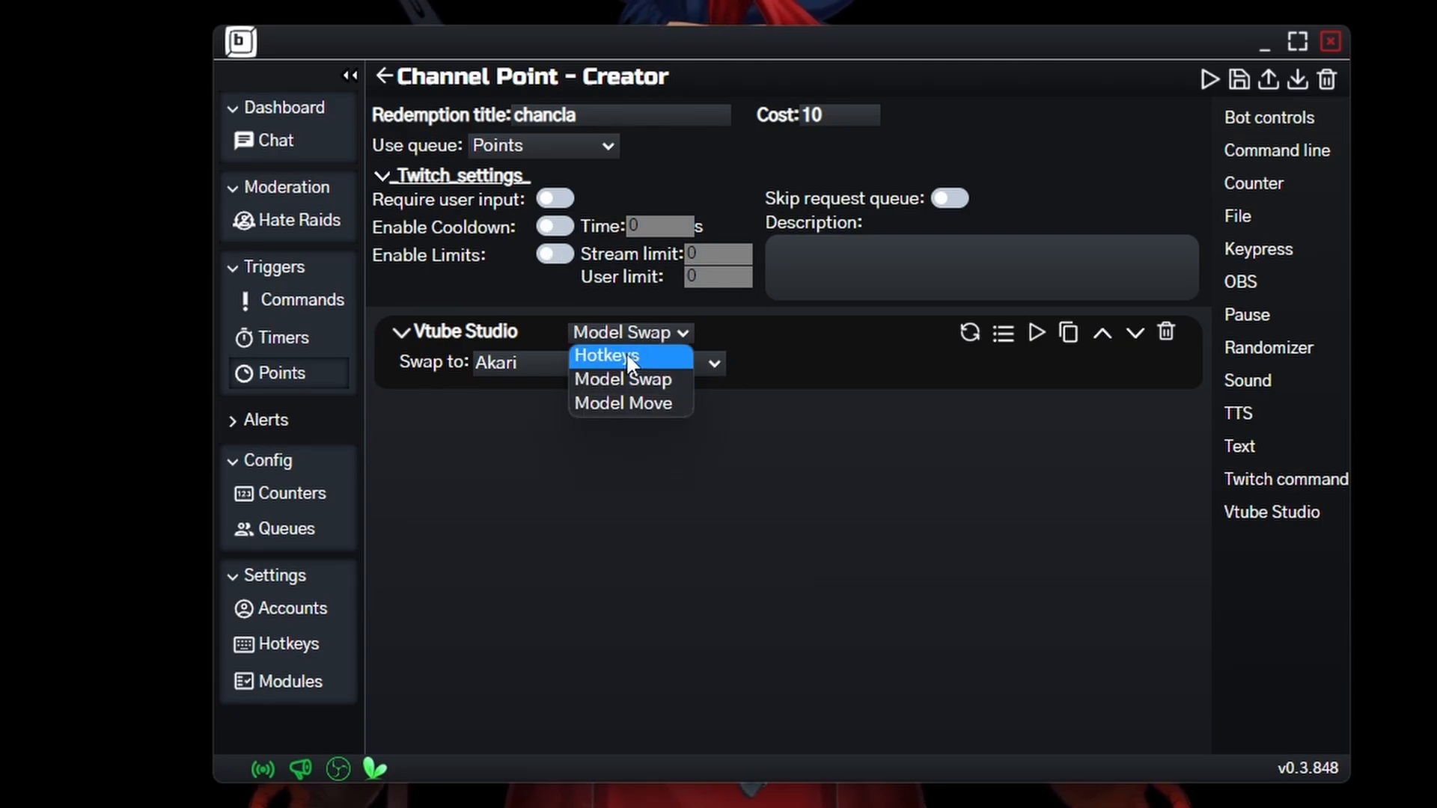
left_click(627, 354)
left_click(703, 395)
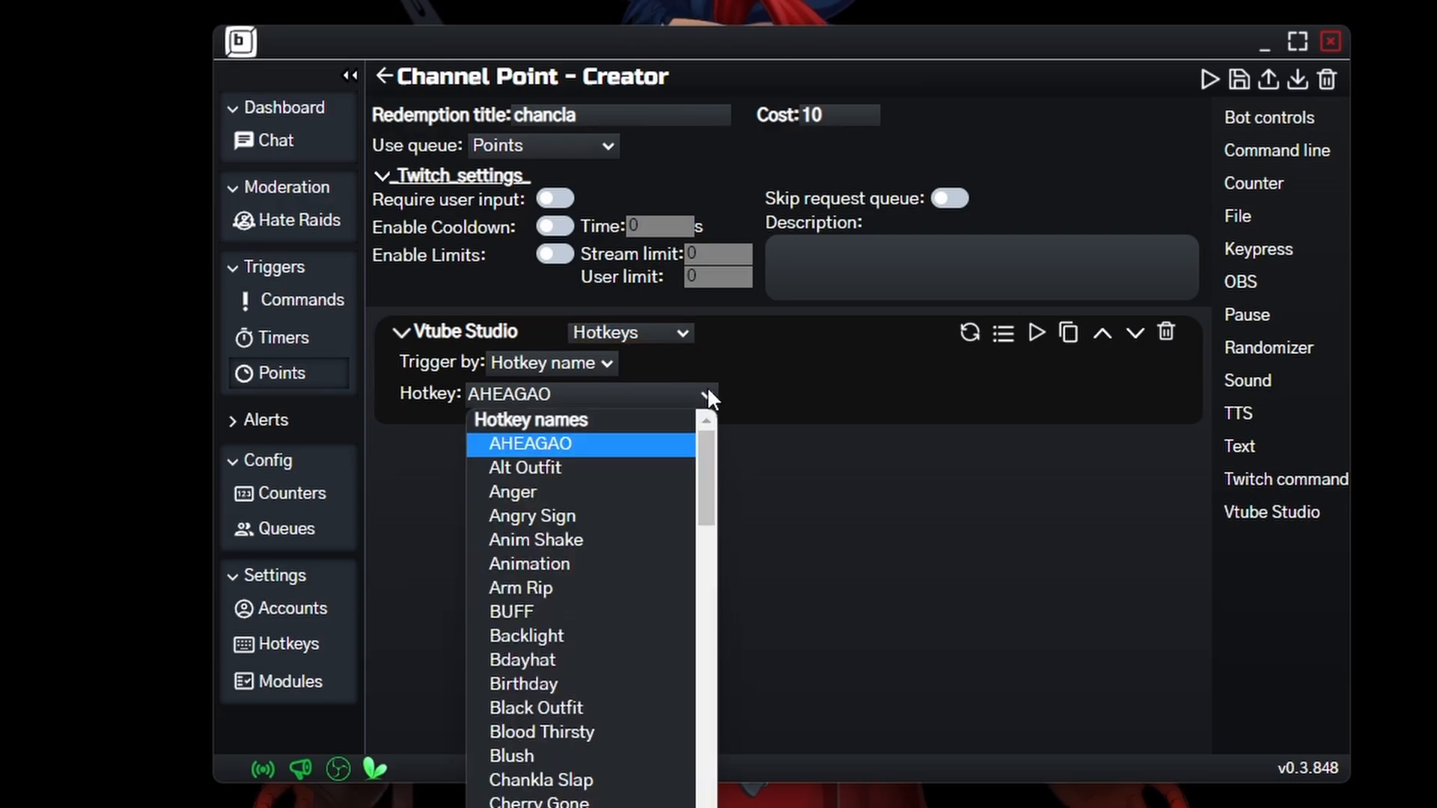
scroll(699, 479, "down", 3)
left_click_drag(695, 515, 692, 531)
left_click(581, 476)
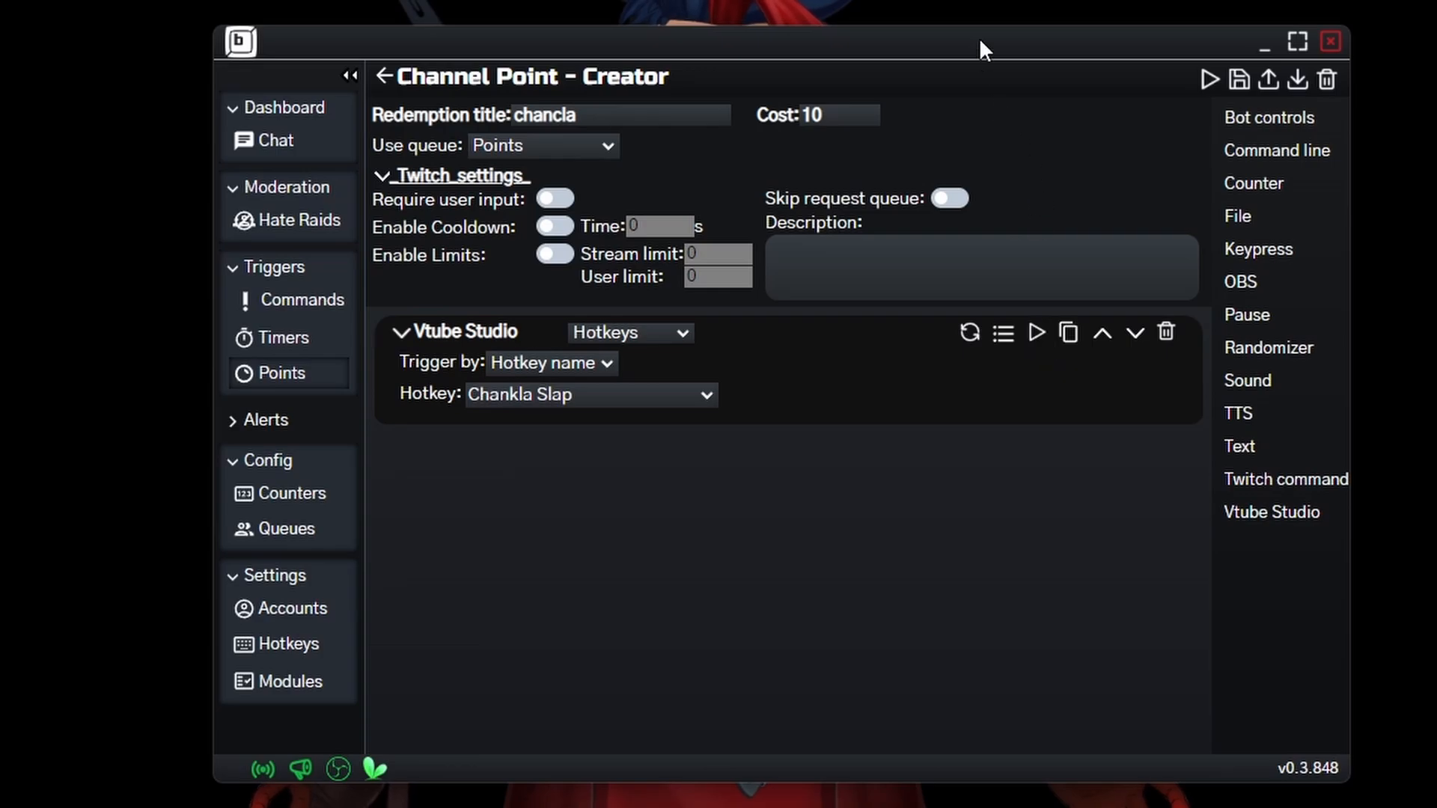
Uncover the character, test-run the Chankla Slap action, and put the bot window back over the scene
left_click_drag(979, 37, 634, 362)
left_click(692, 659)
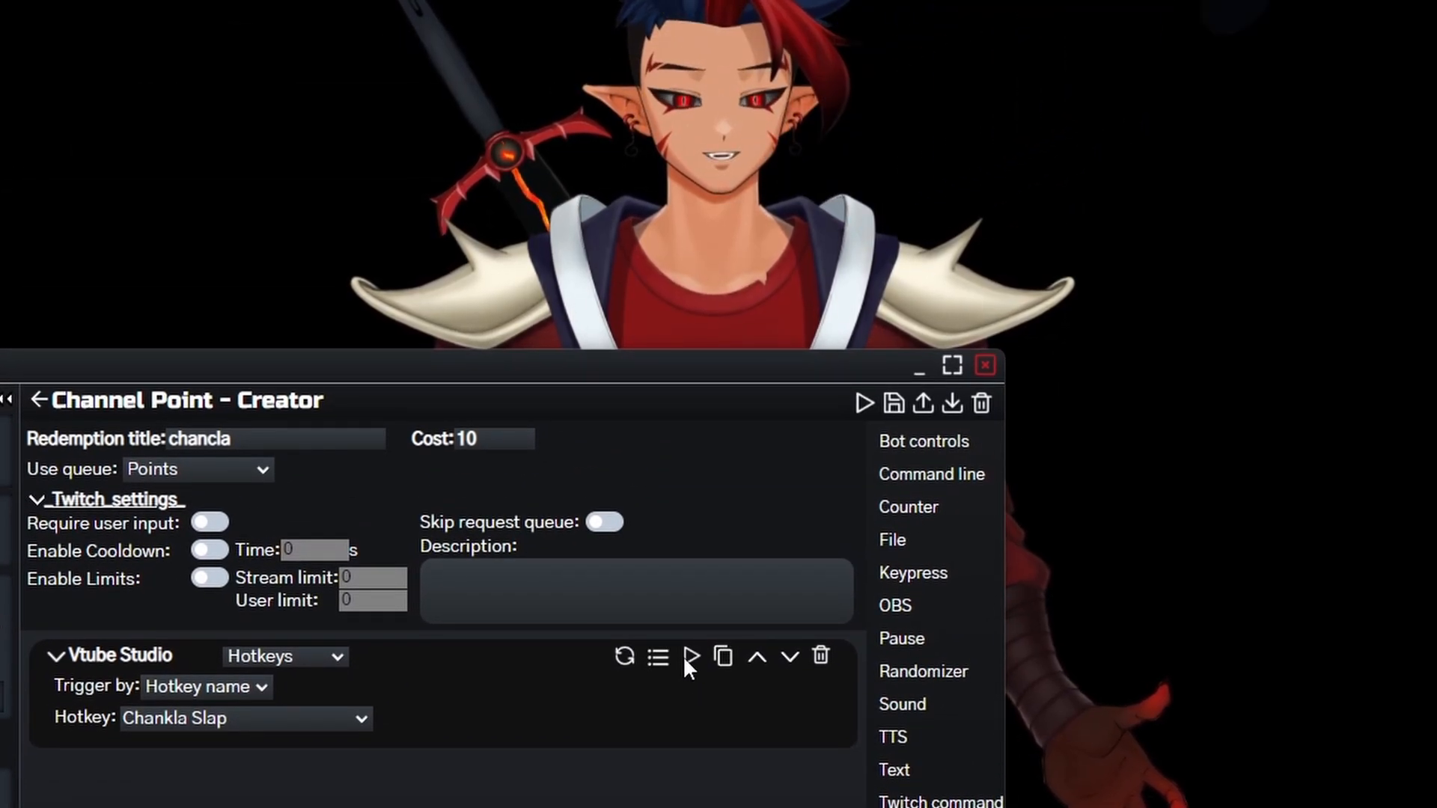
left_click_drag(608, 370, 793, 31)
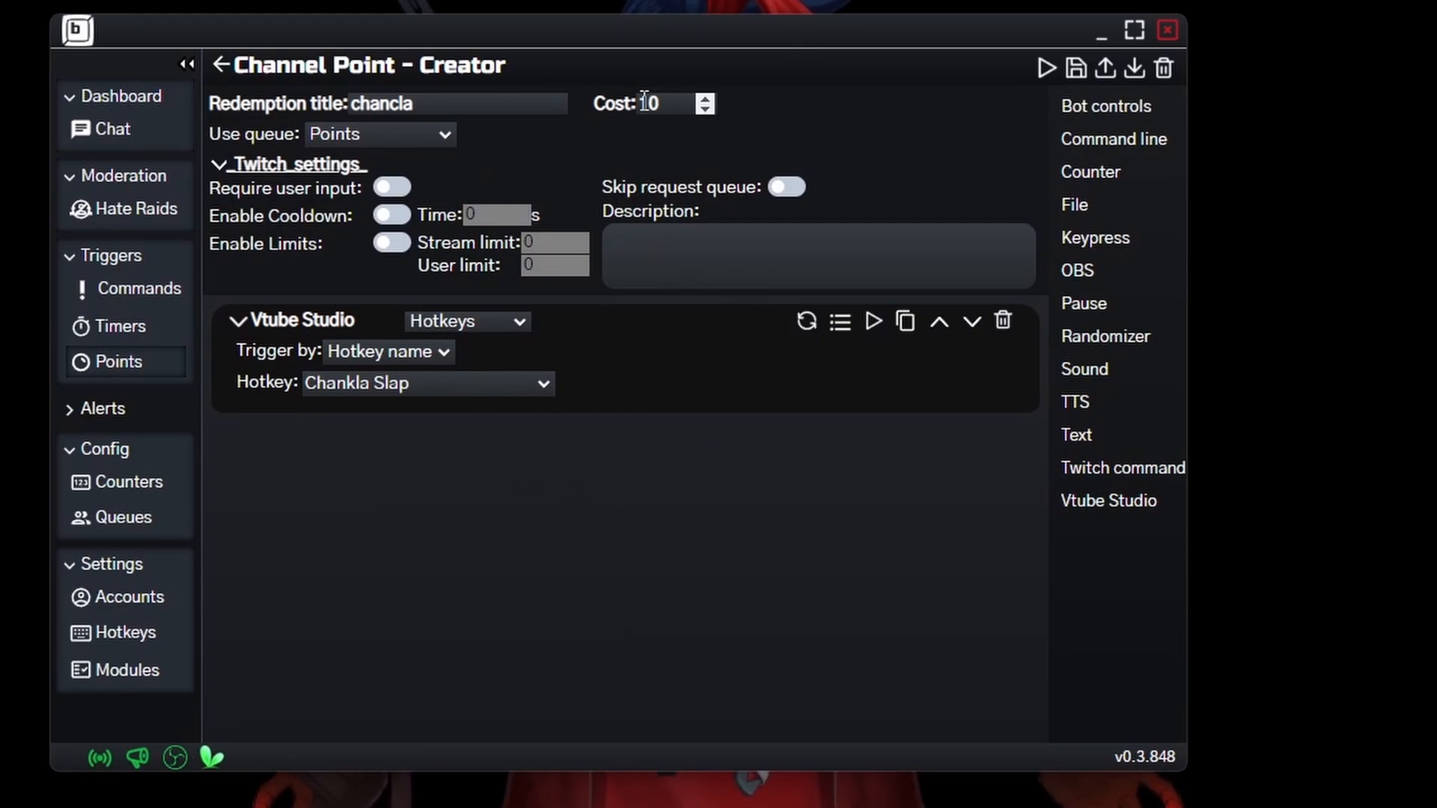
Look through the redemption's queue options, keep Points, and return to the channel point list without saving
left_click(379, 132)
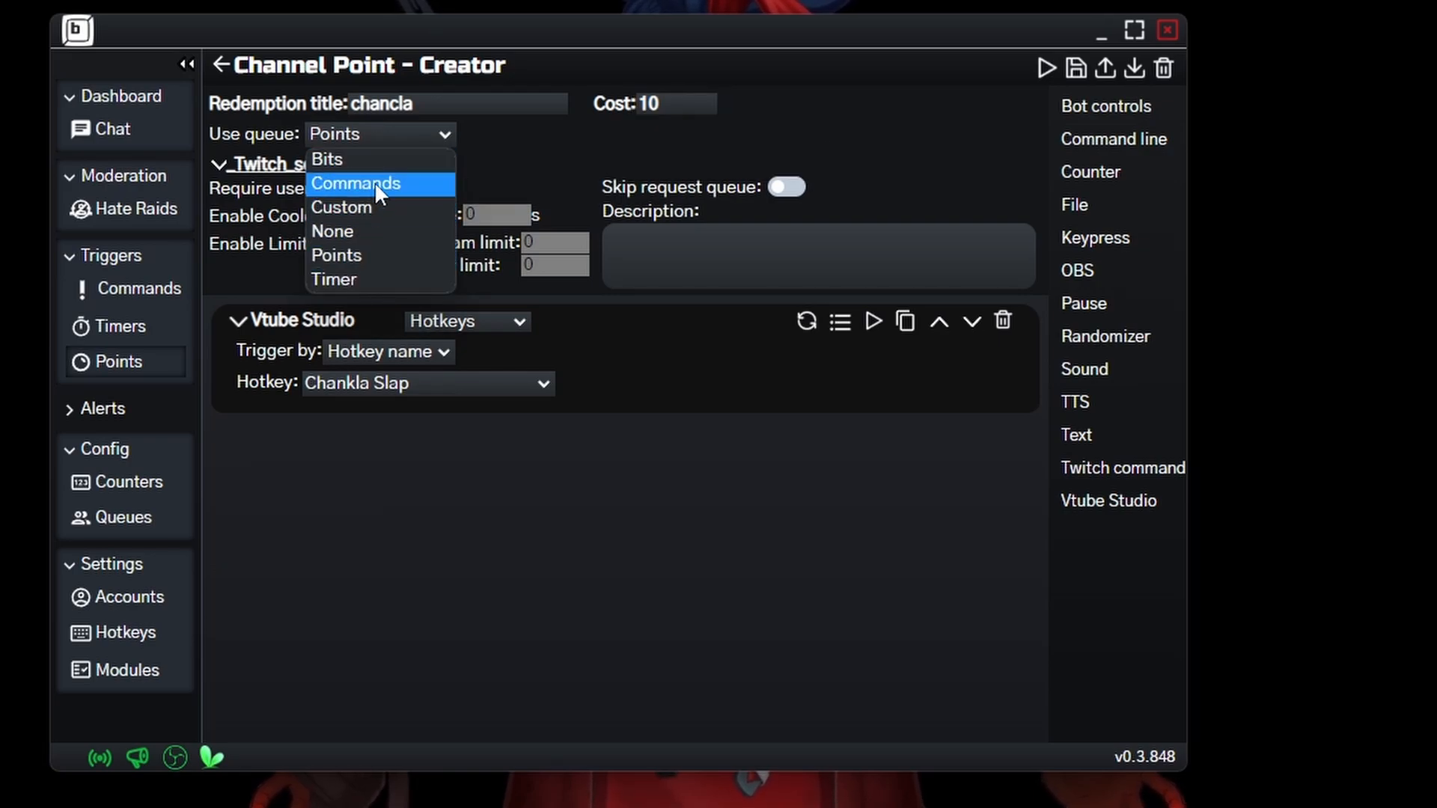
left_click(377, 136)
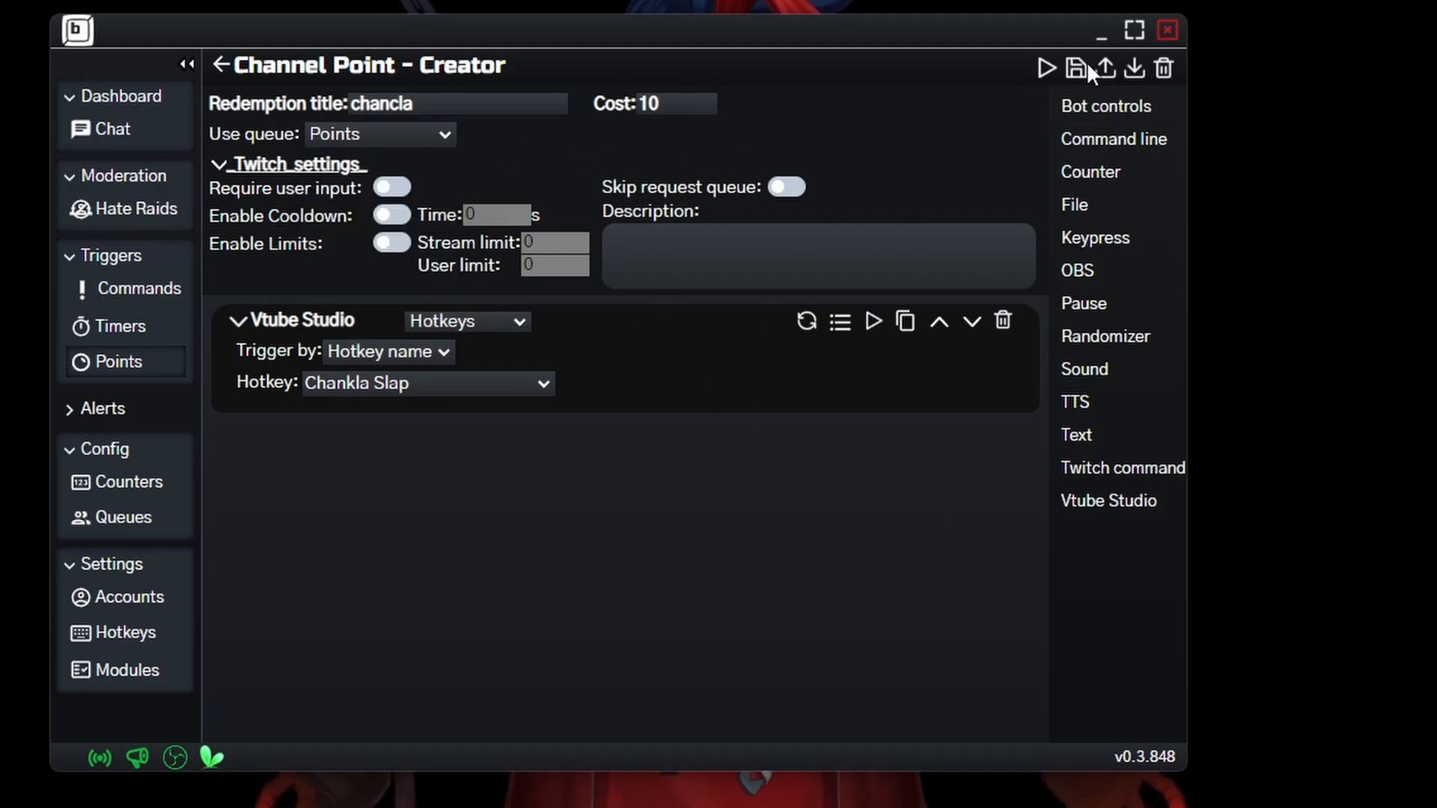
left_click(221, 63)
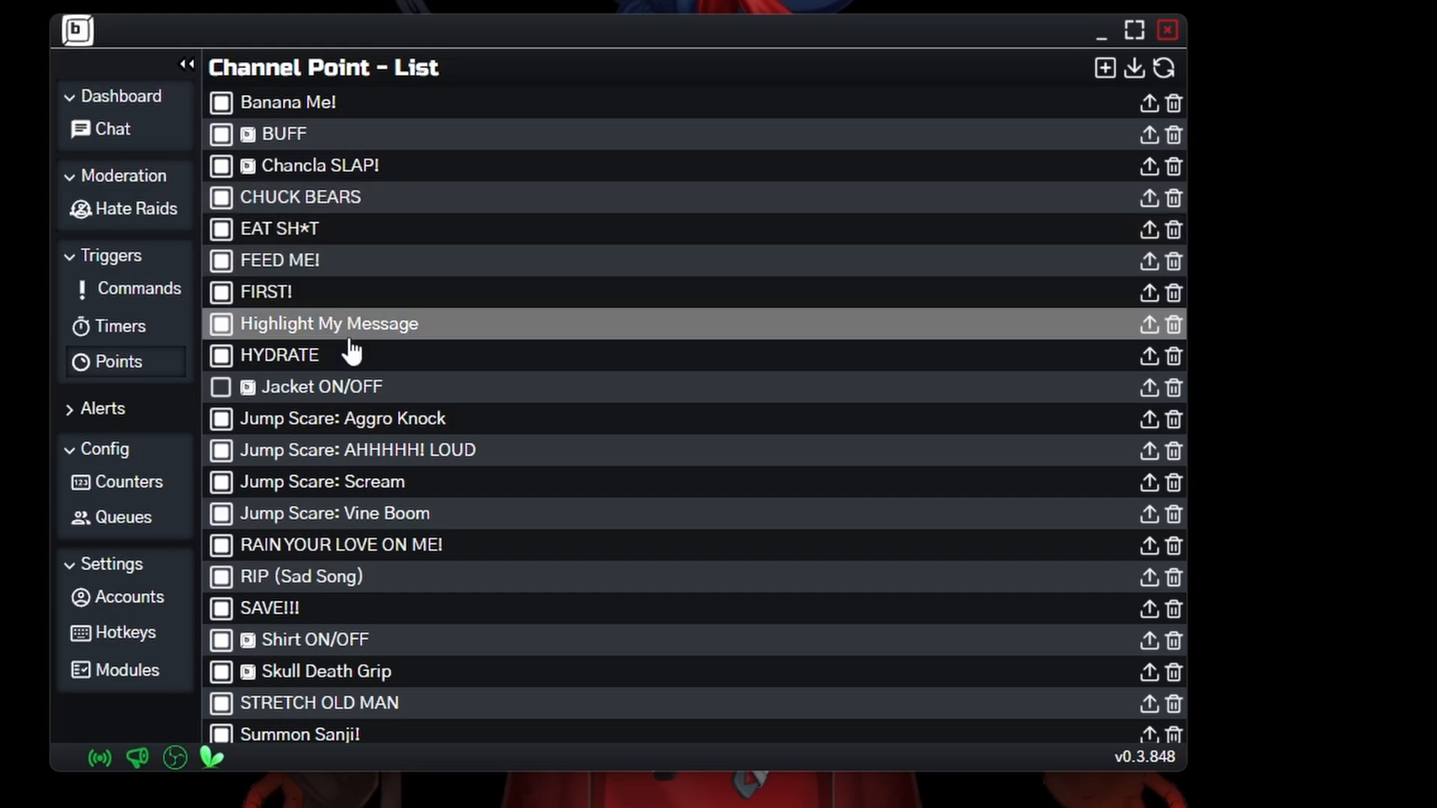
Open the existing Chancla SLAP! redemption to review its settings, and return to the list
scroll(352, 352, "down", 2)
scroll(359, 504, "up", 2)
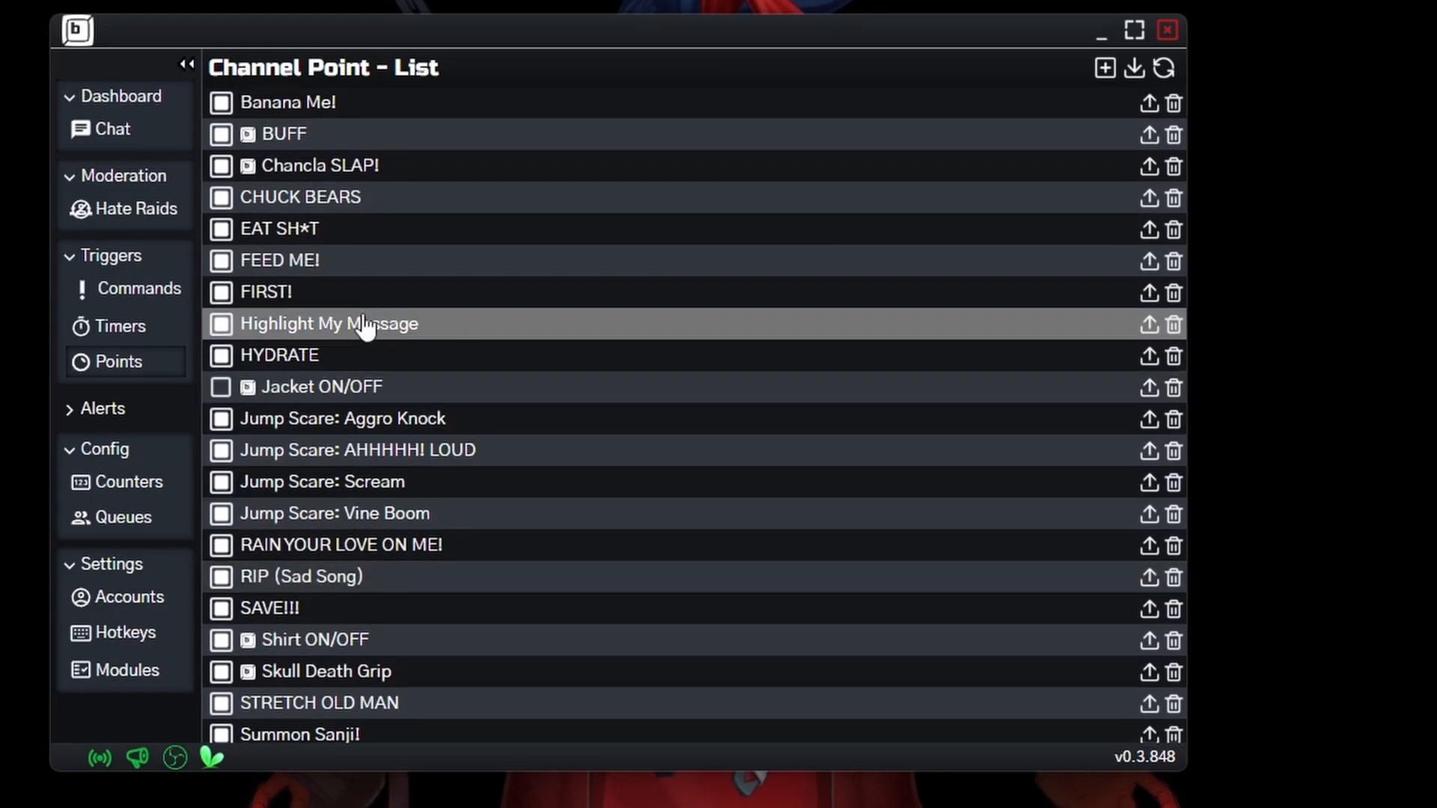
left_click(405, 170)
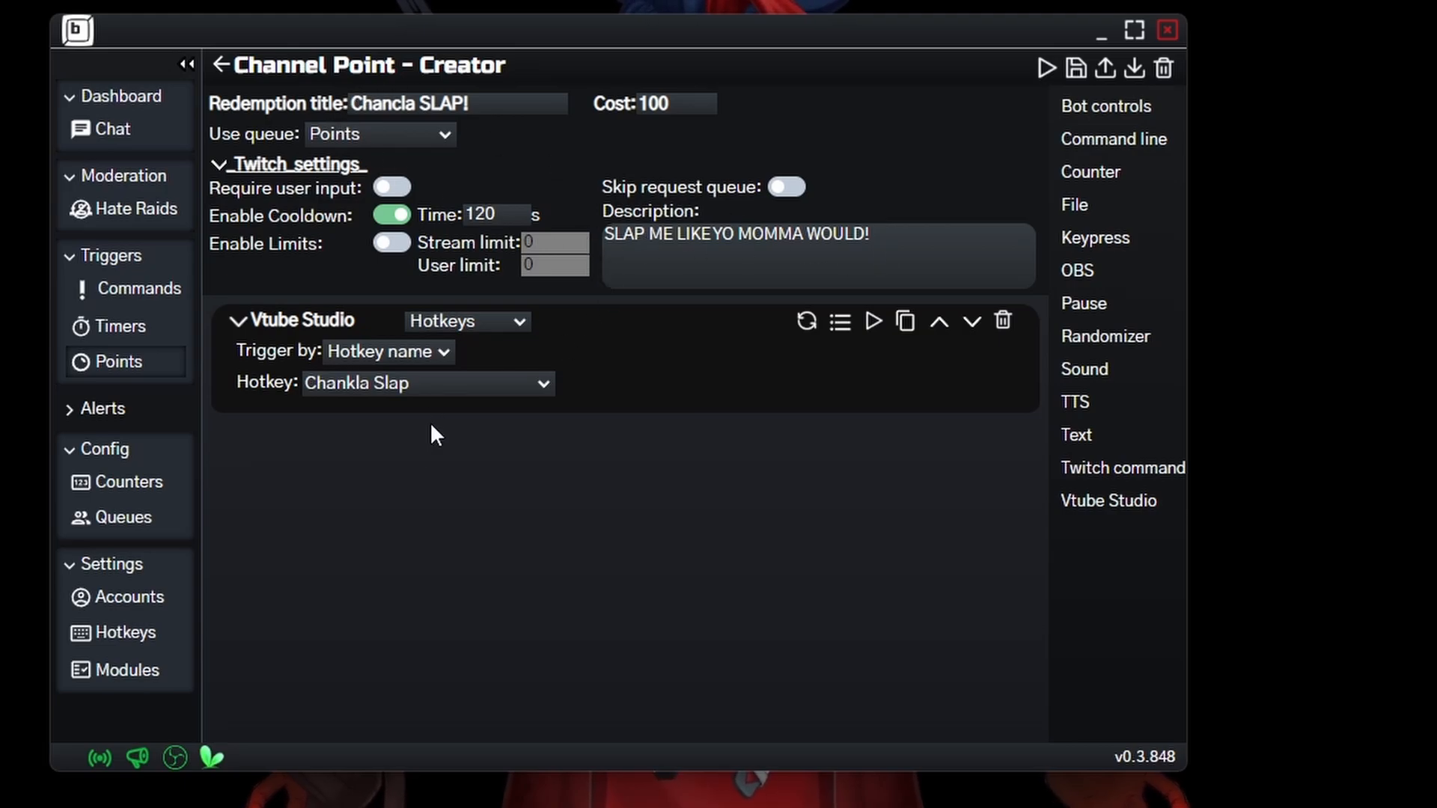
left_click(219, 65)
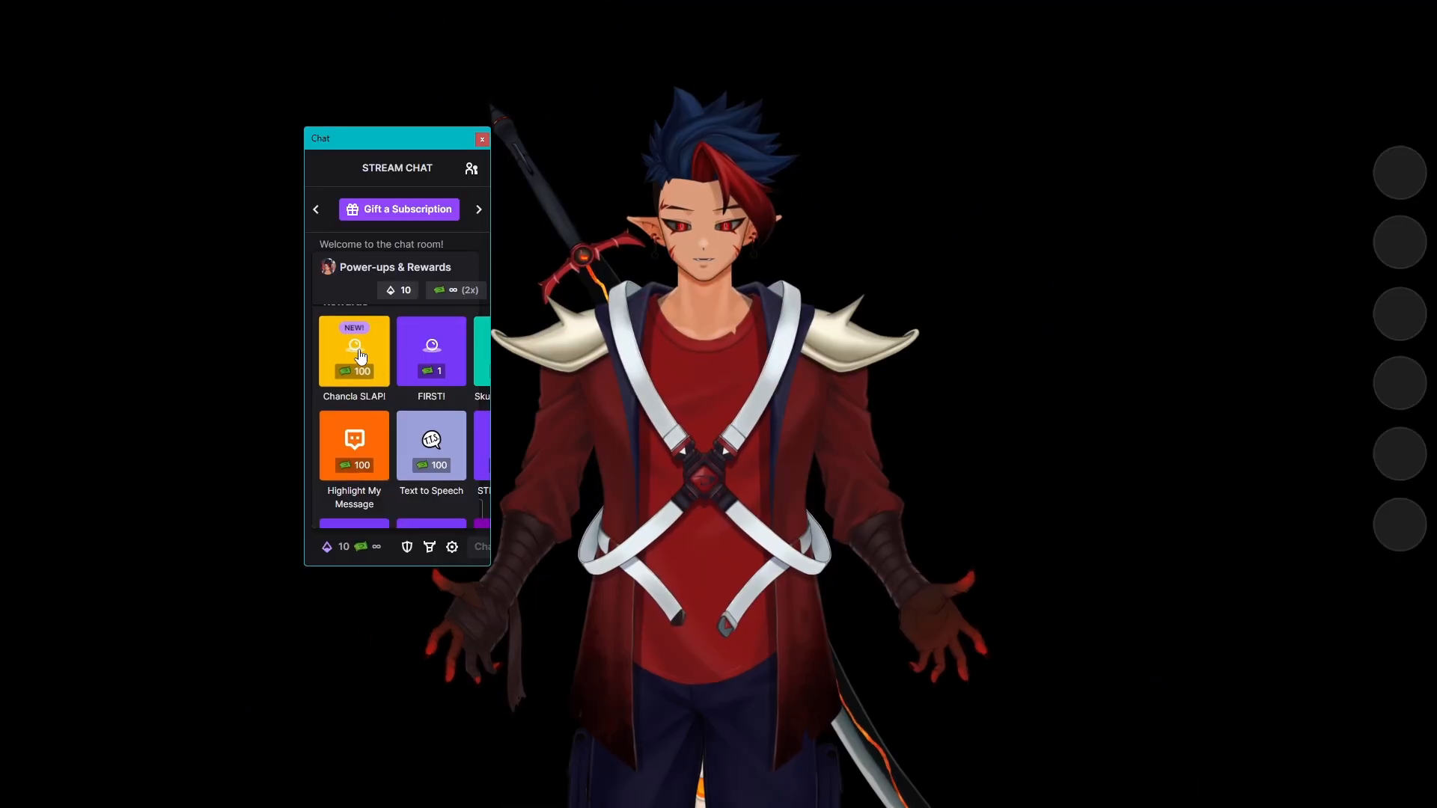
Redeem the Chancla SLAP! reward from the stream chat and move the chat window clear of the character
left_click(359, 354)
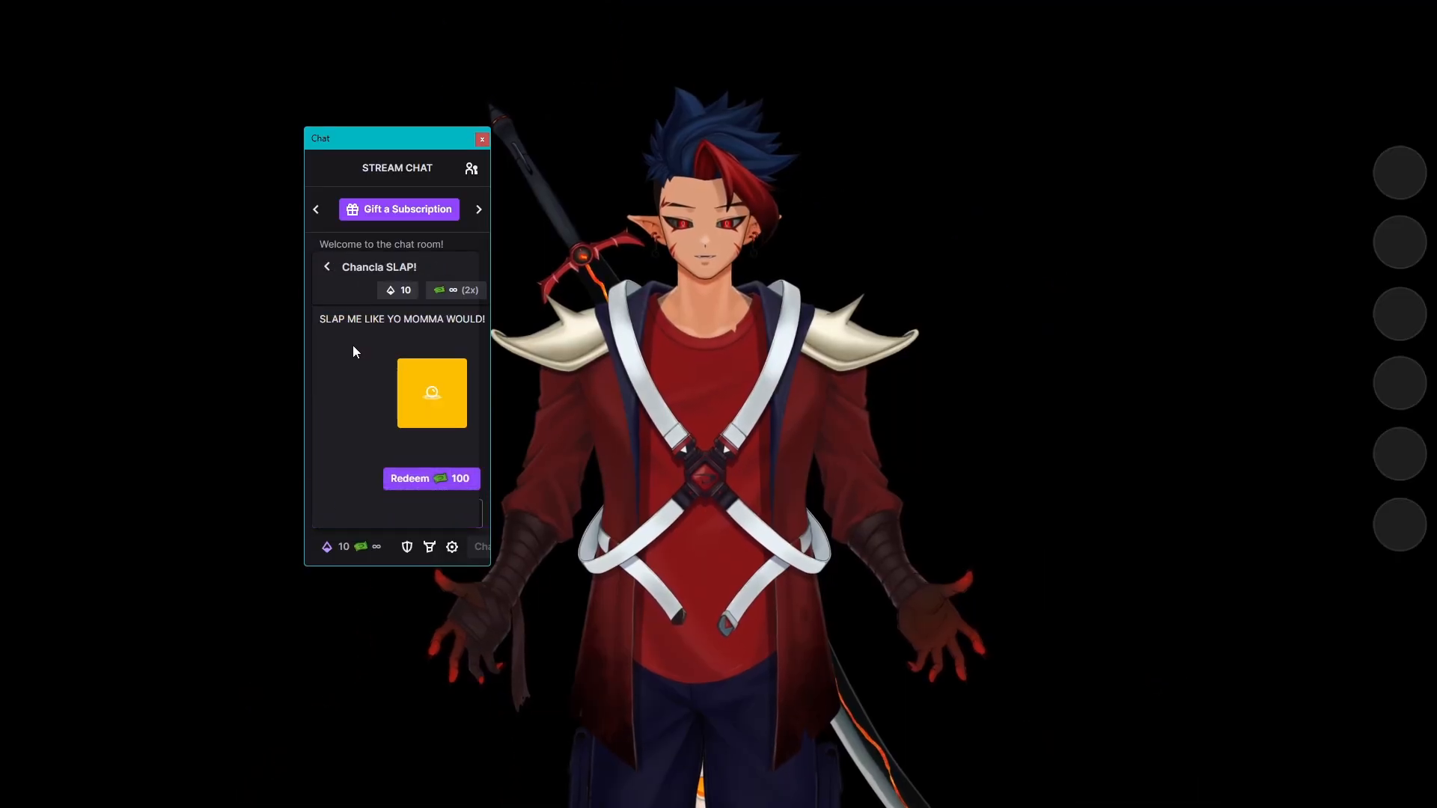
left_click(423, 480)
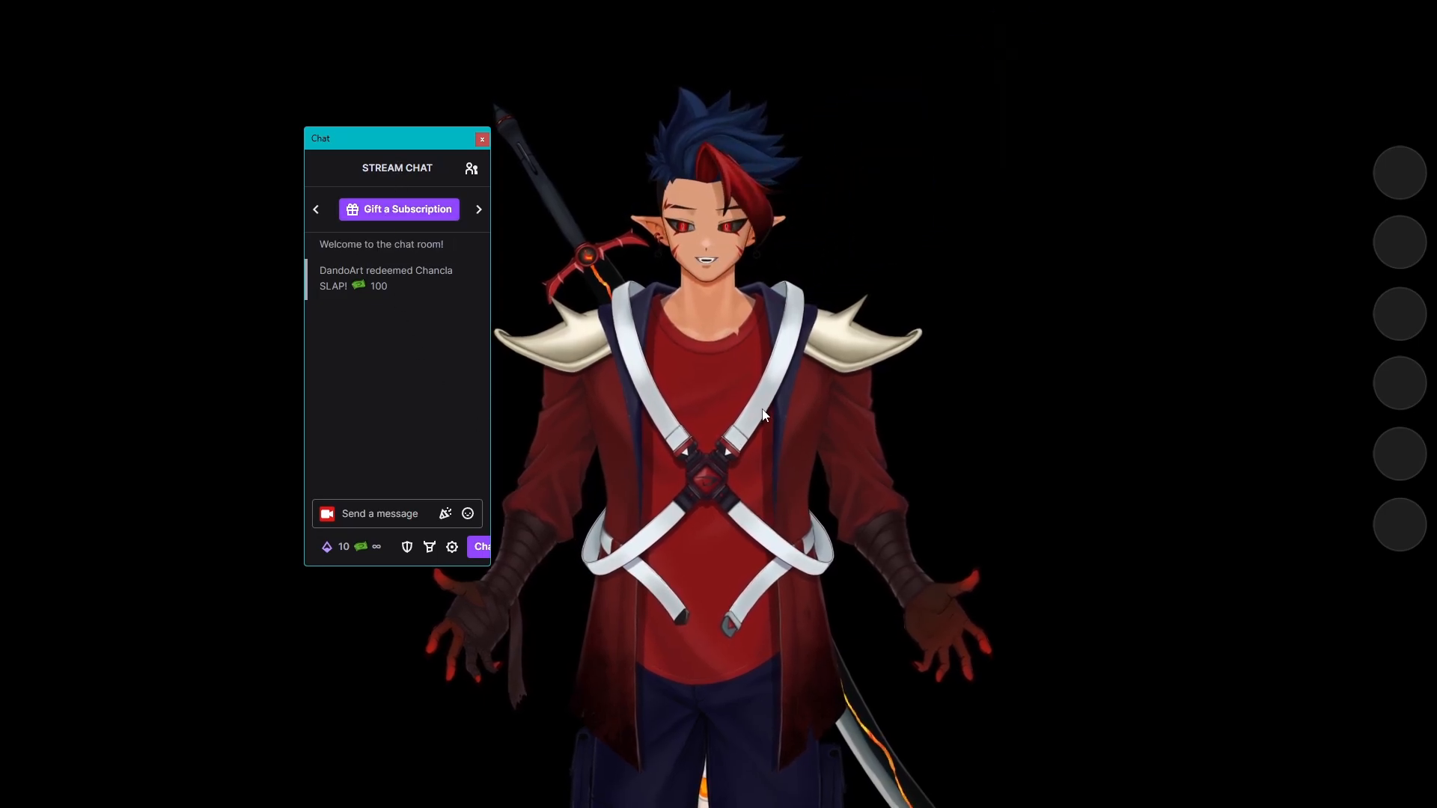
left_click_drag(387, 134, 1178, 148)
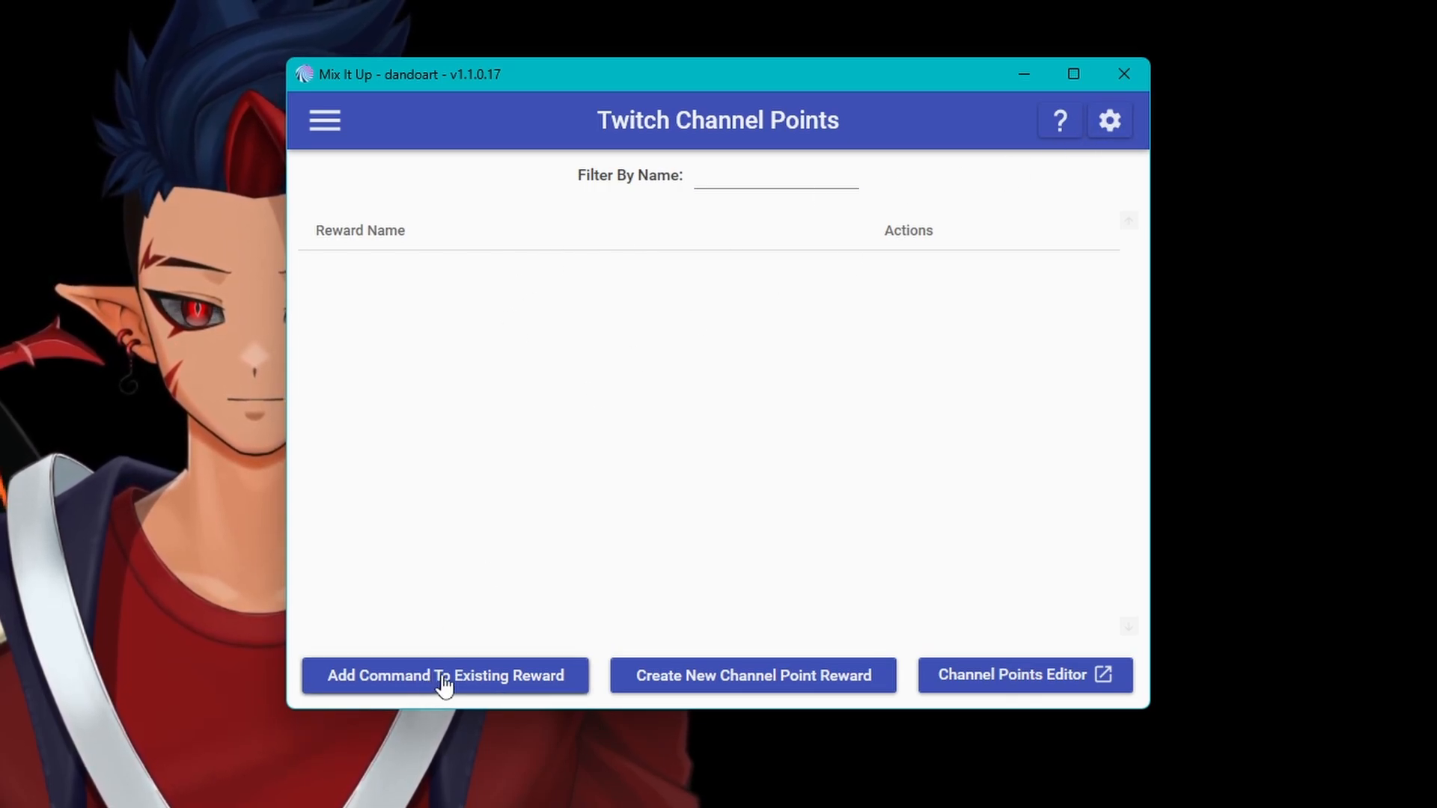
Create a new Twitch channel point reward named CHANCLA! in Mix It Up
left_click(801, 691)
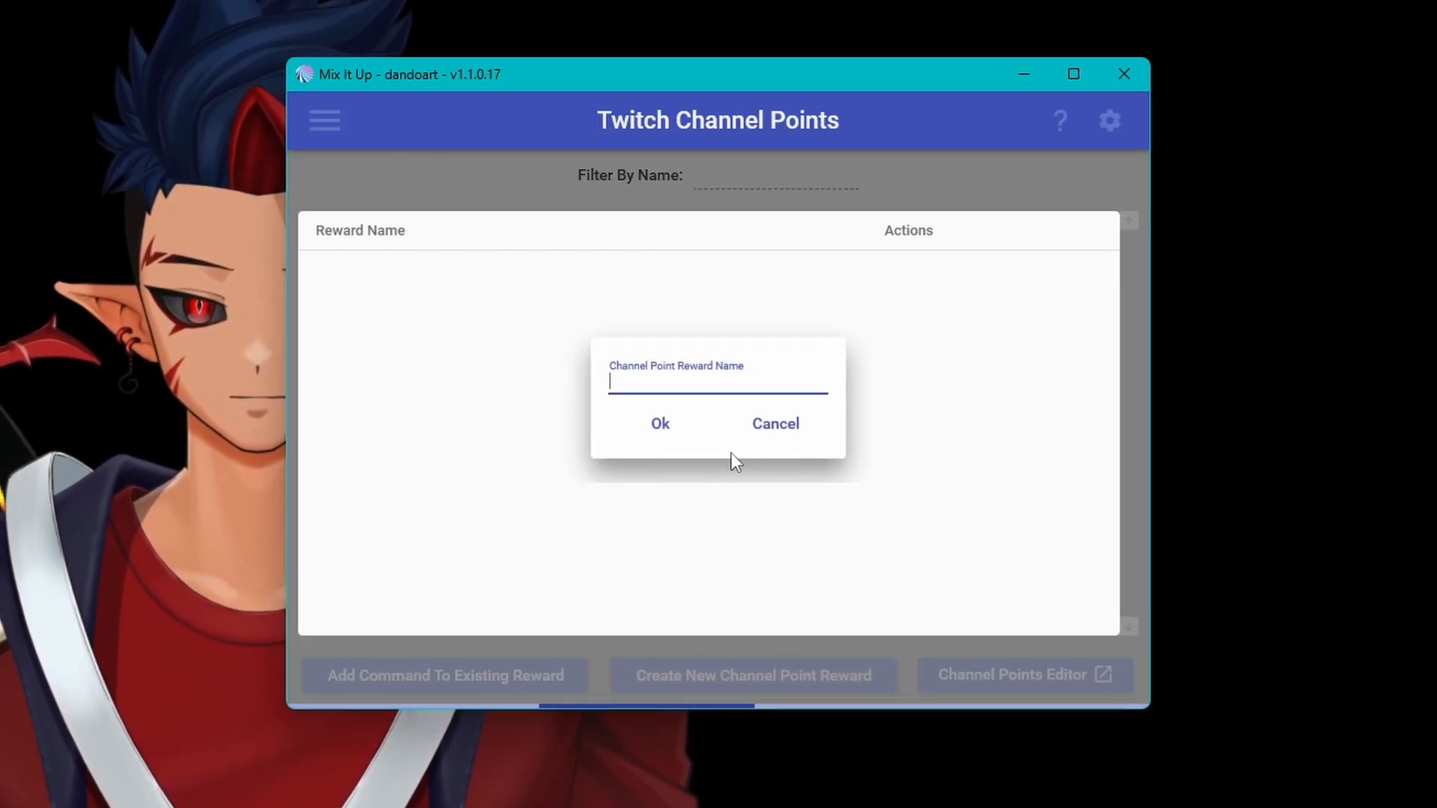
type("CHANC")
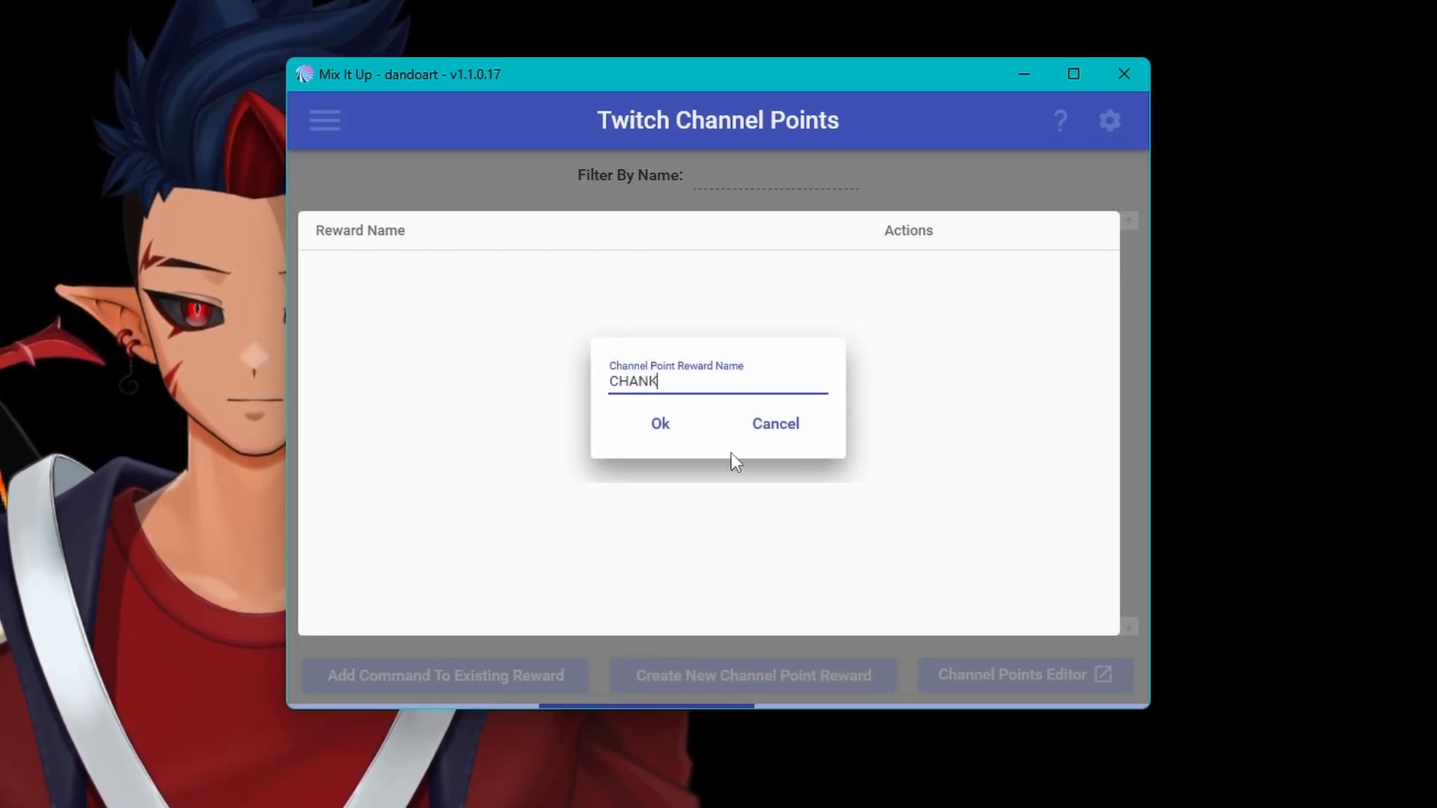
type("LA")
key("Tab")
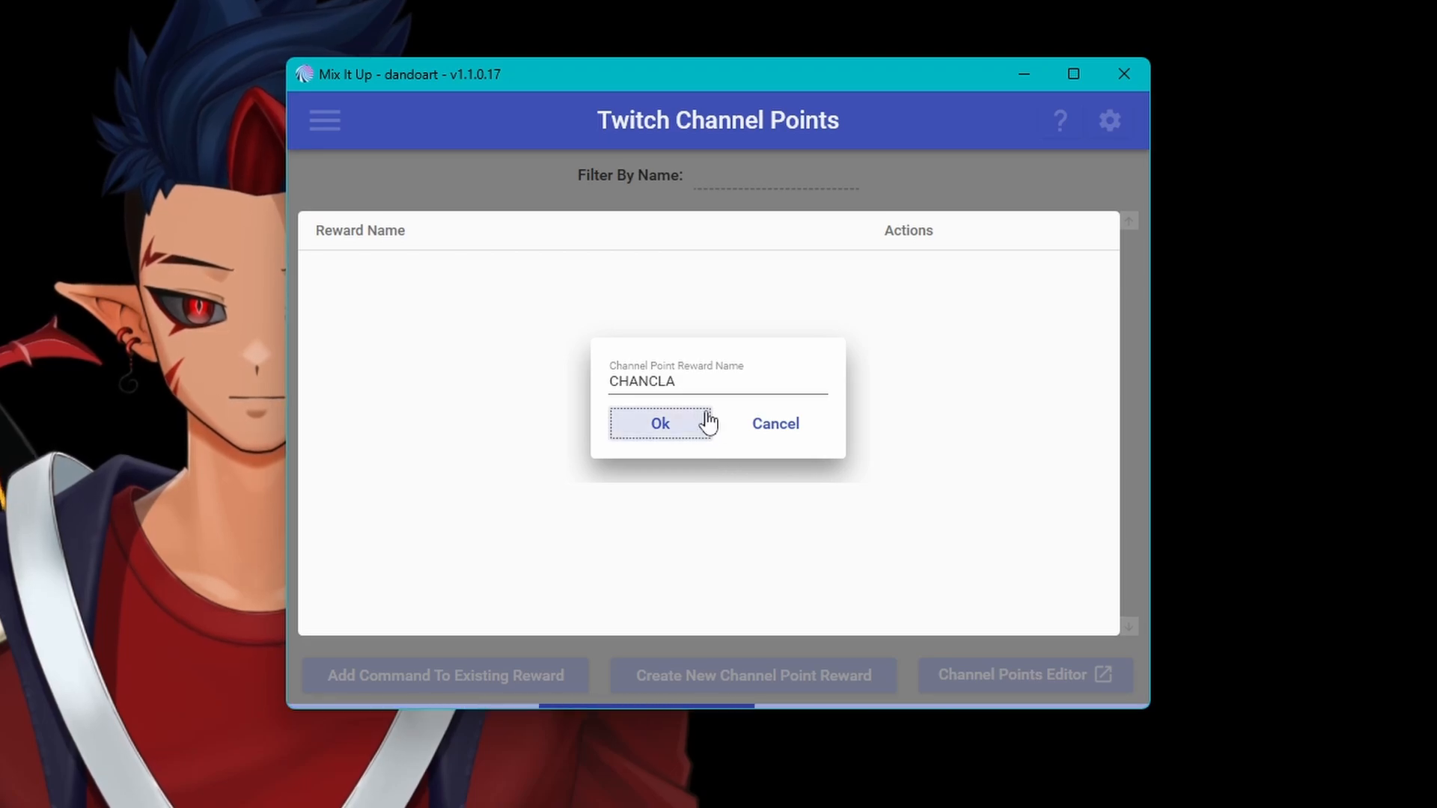
left_click(689, 381)
type("!")
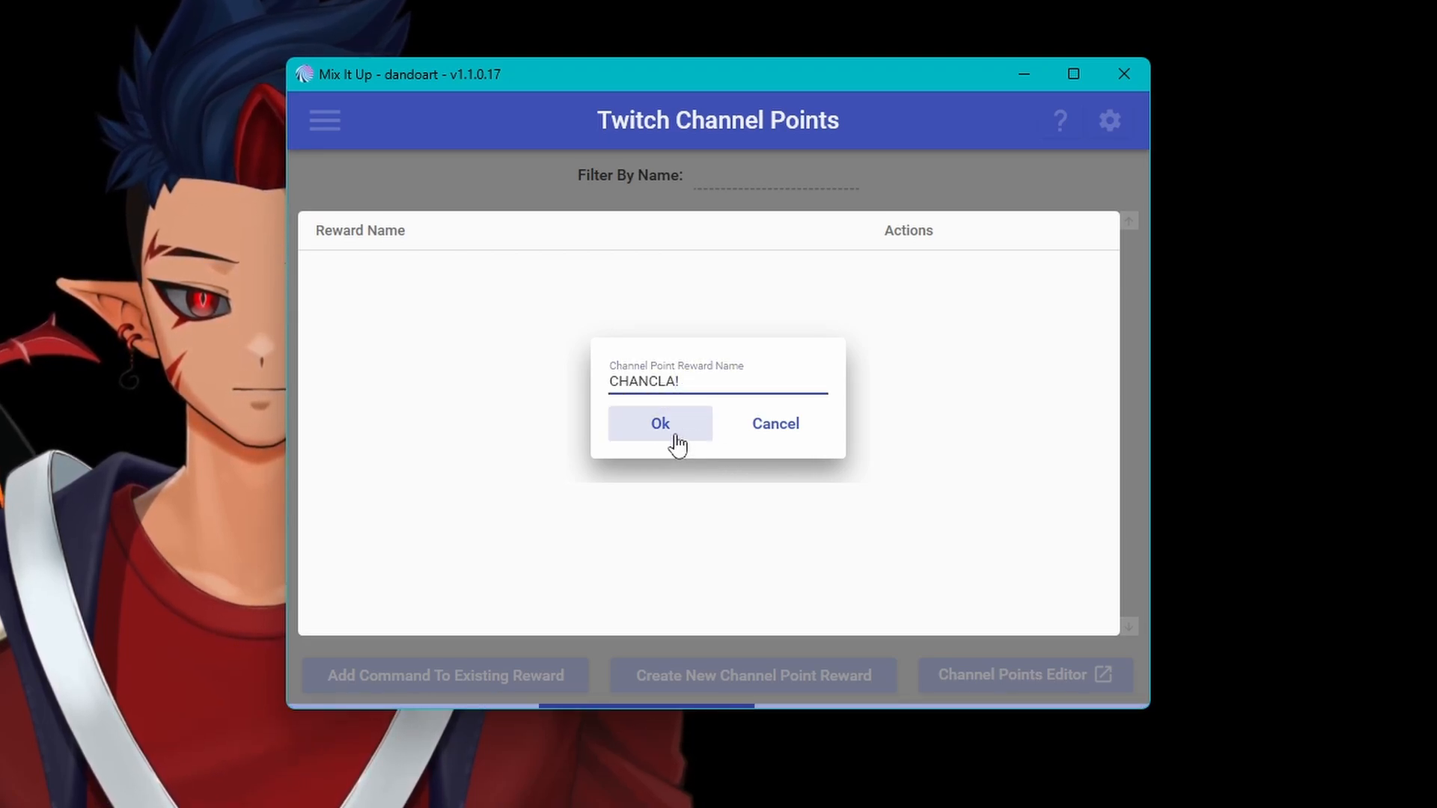
left_click(676, 439)
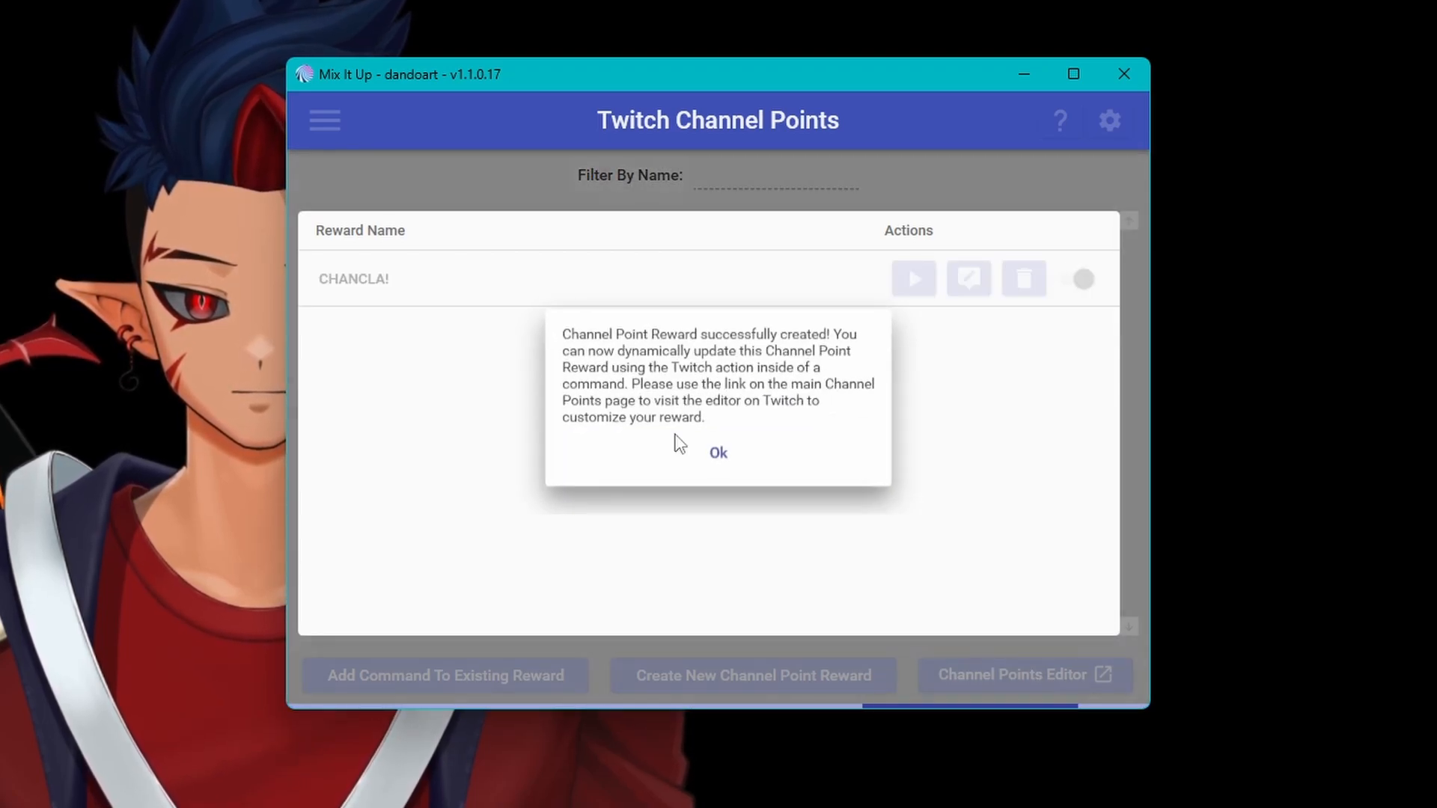
left_click(762, 453)
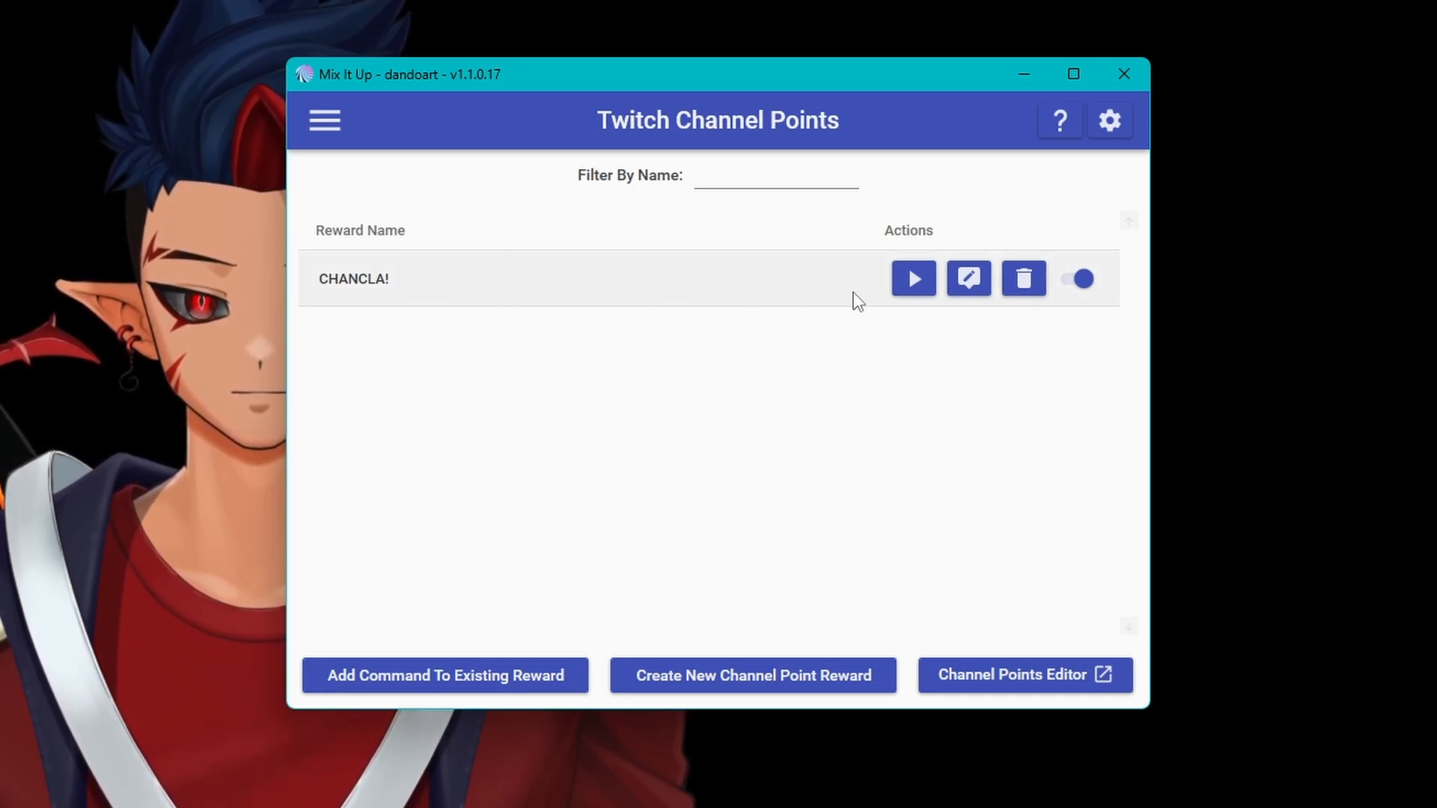
Open the command editor for the CHANCLA! reward and choose Input (Keyboard & Mouse) as the action type
left_click(968, 278)
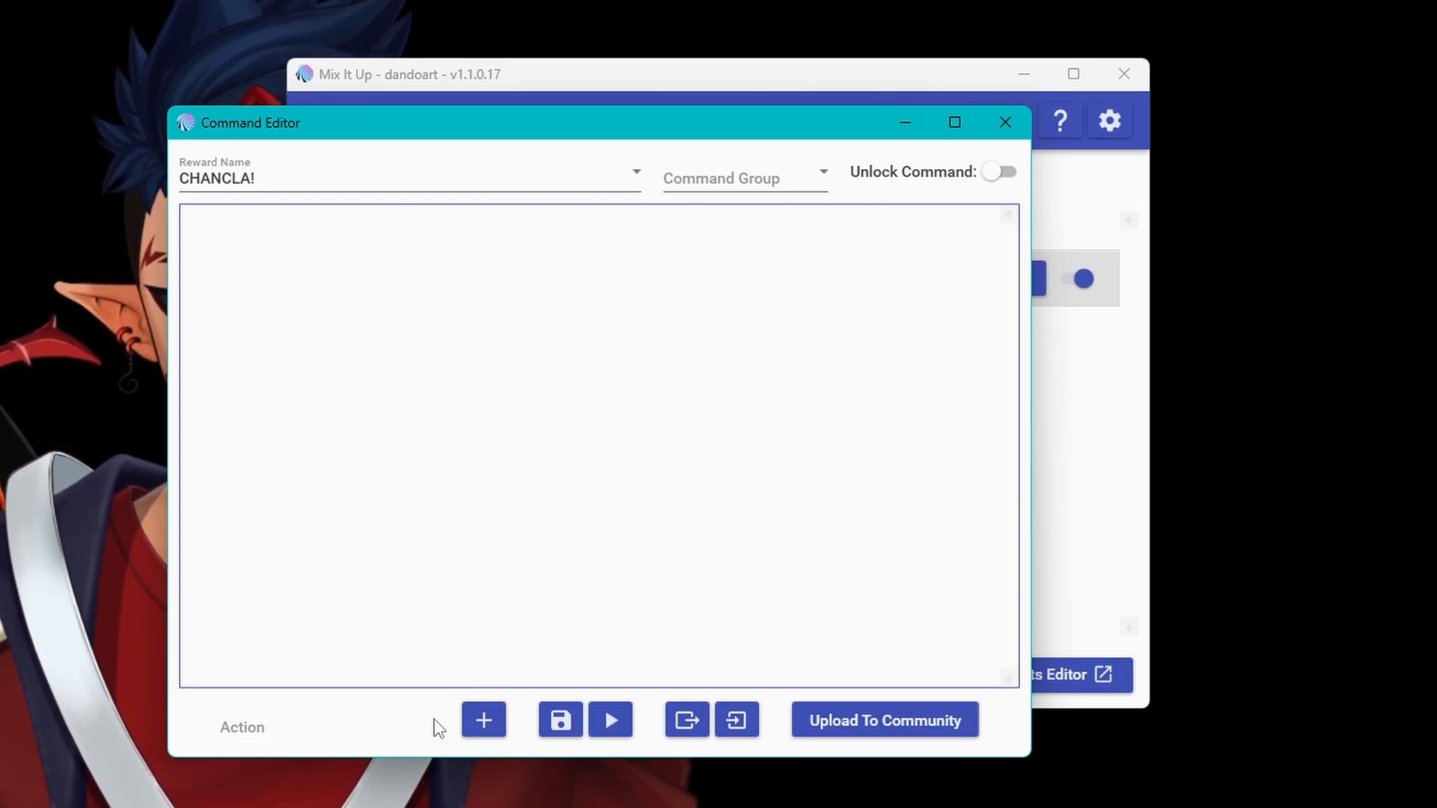
left_click(438, 727)
scroll(283, 430, "up", 3)
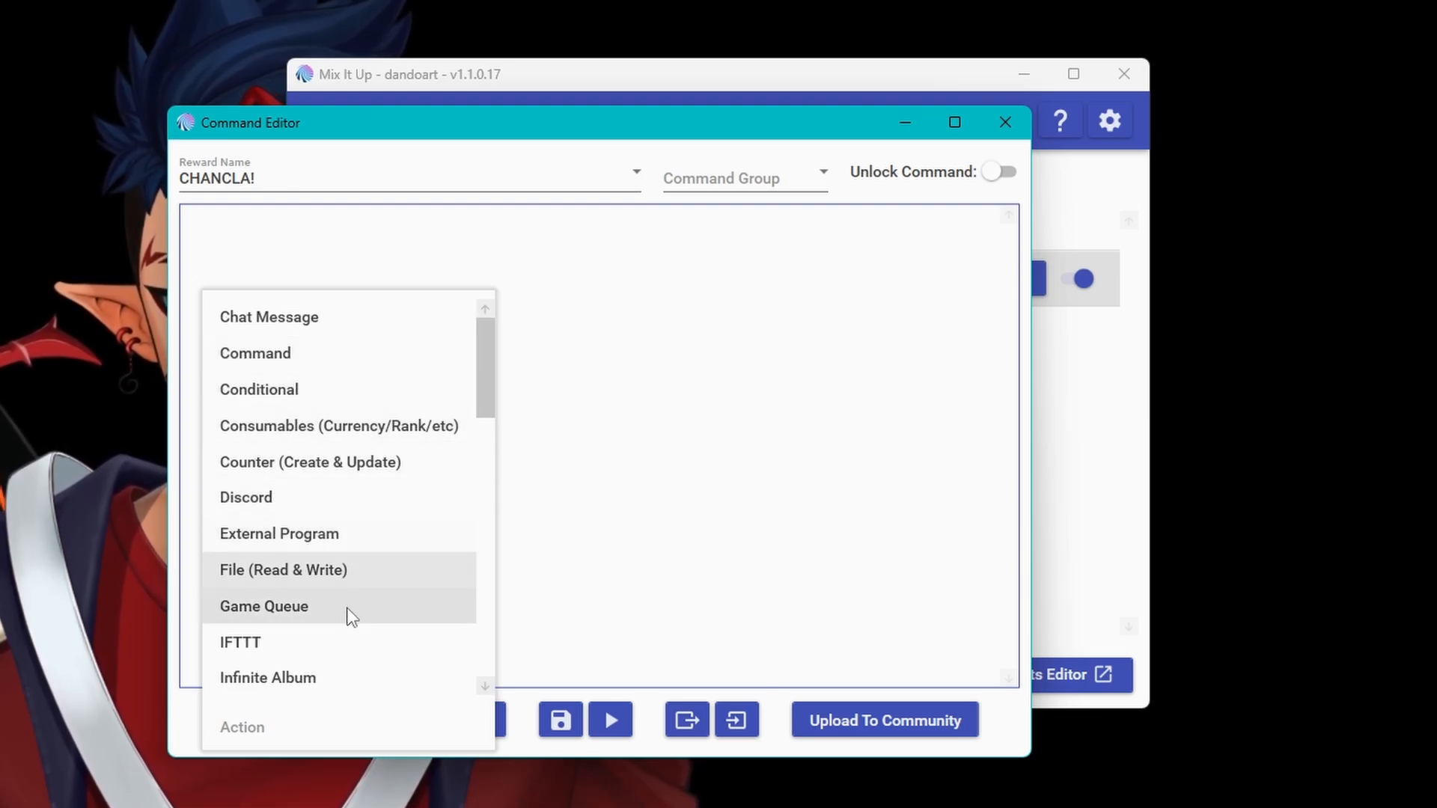
scroll(329, 644, "down", 1)
left_click(292, 679)
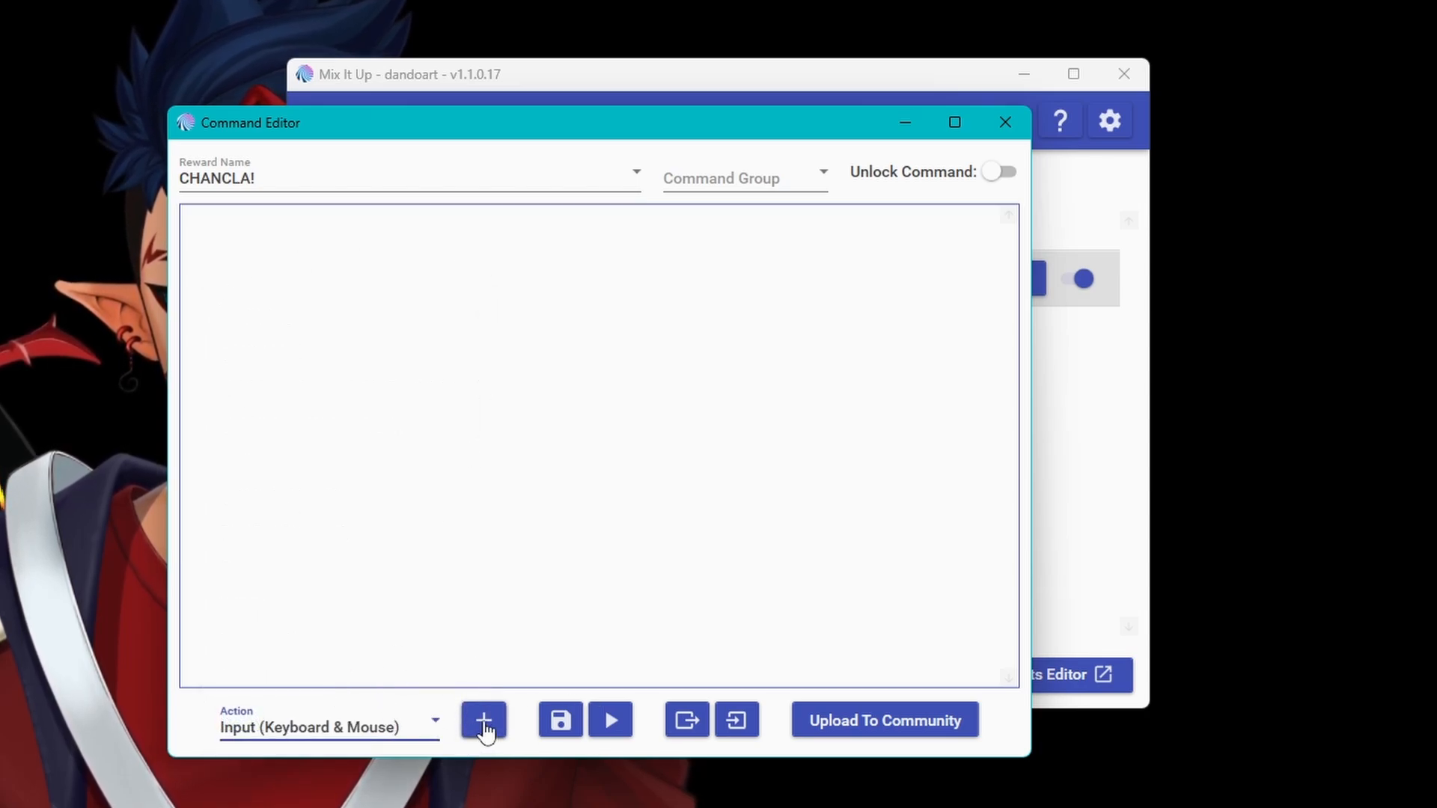
Examine the available action types for the CHANCLA! command, including VTube Studio, keeping Input (Keyboard & Mouse) chosen
left_click(367, 733)
scroll(348, 606, "down", 1)
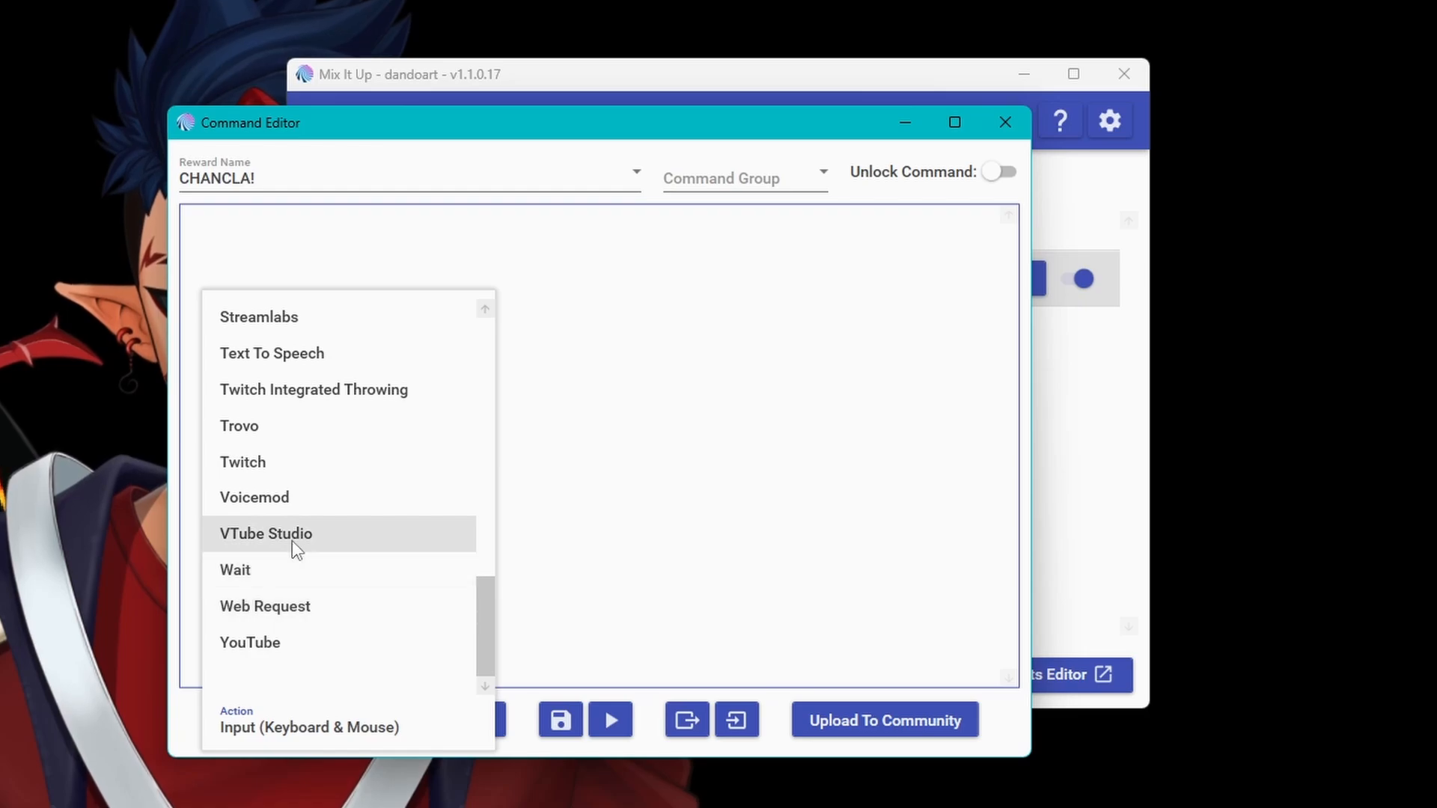
scroll(292, 543, "up", 1)
scroll(277, 674, "down", 1)
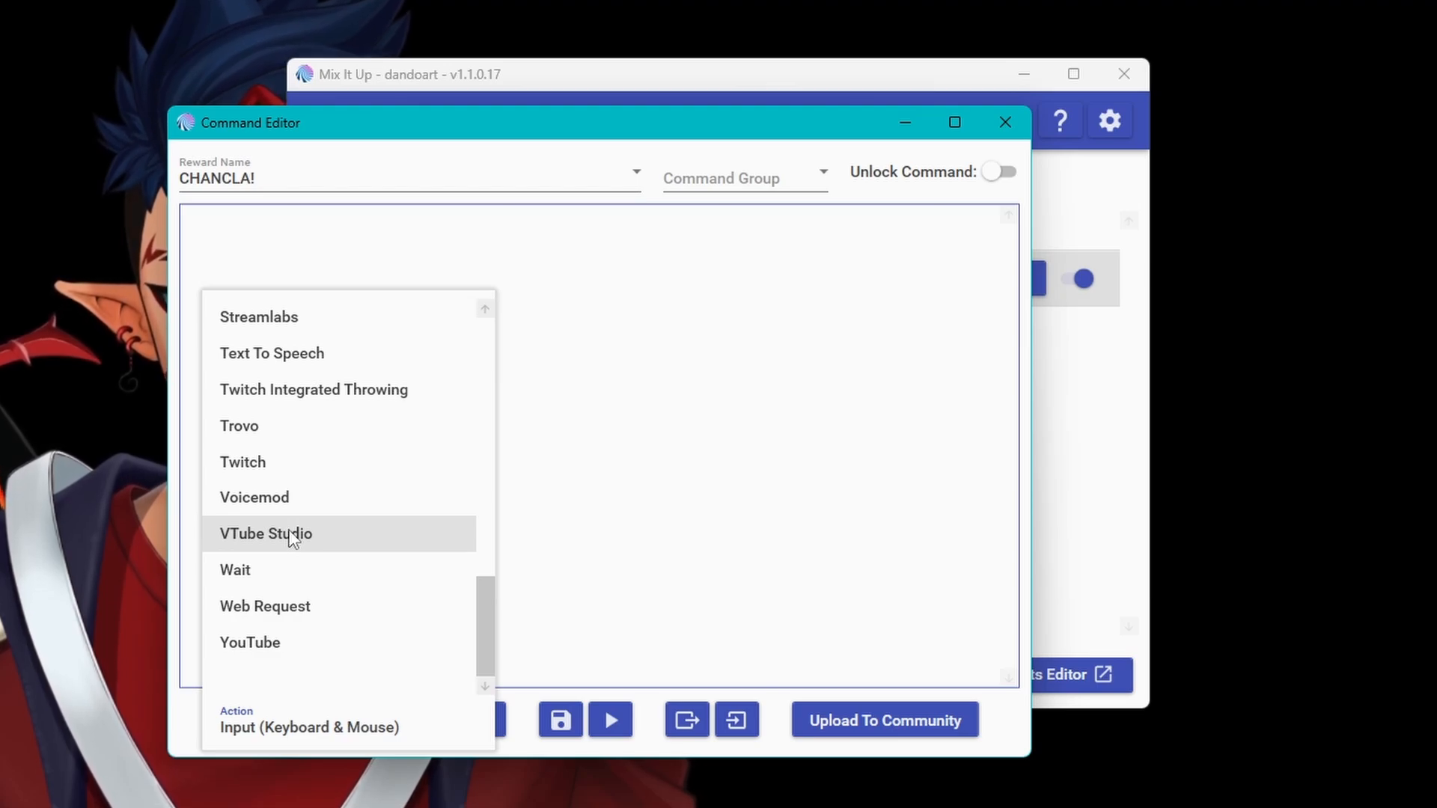
scroll(307, 548, "up", 5)
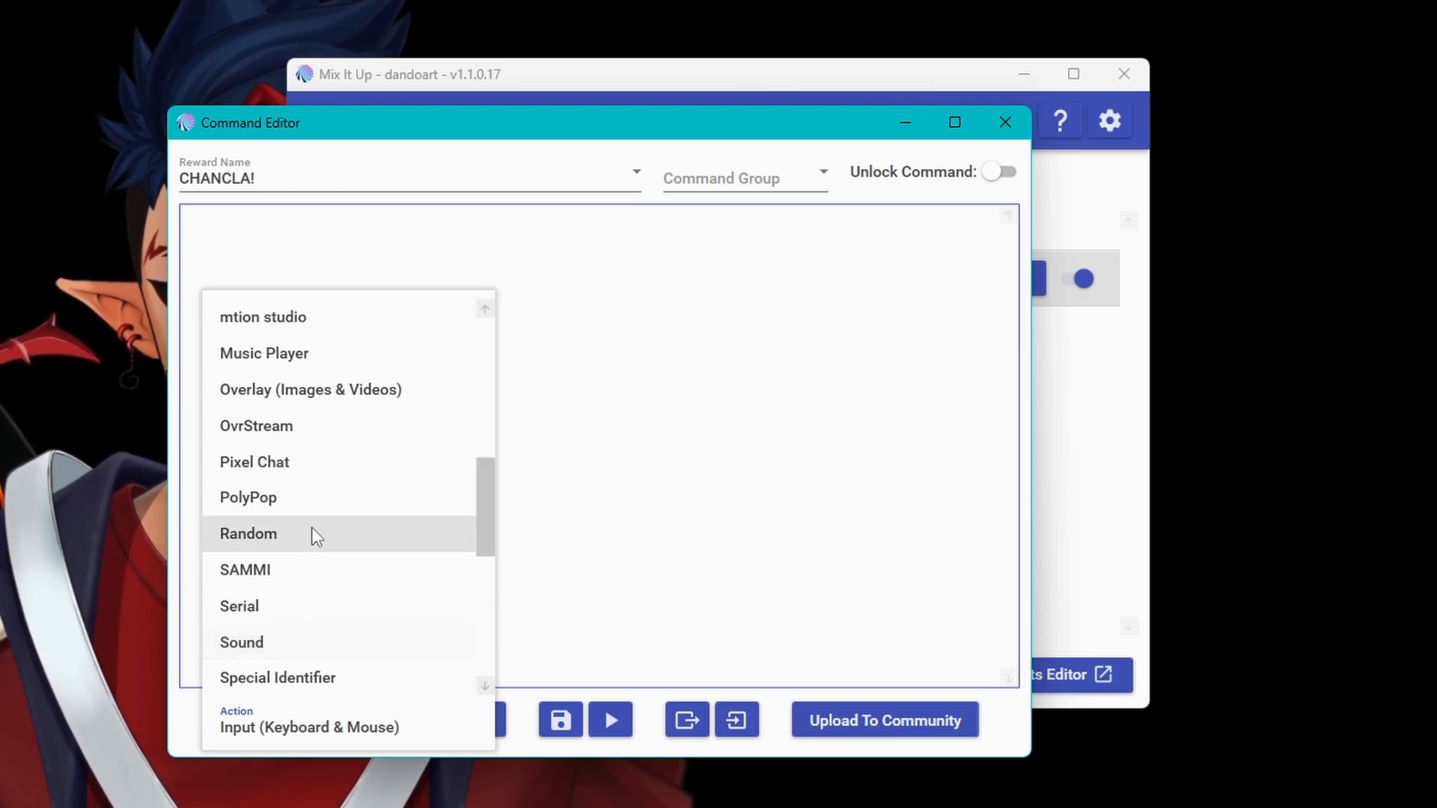
scroll(315, 536, "up", 2)
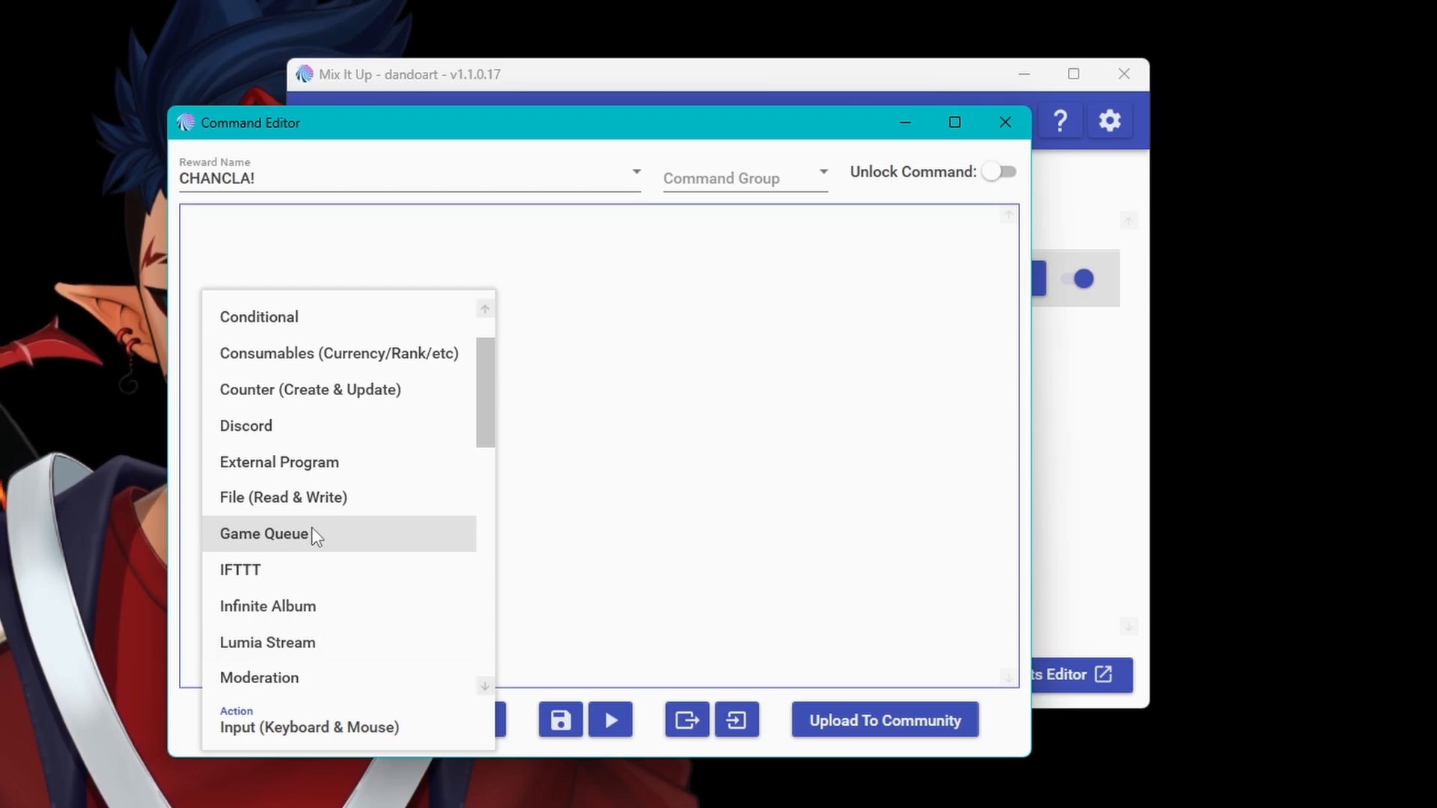
scroll(307, 599, "down", 7)
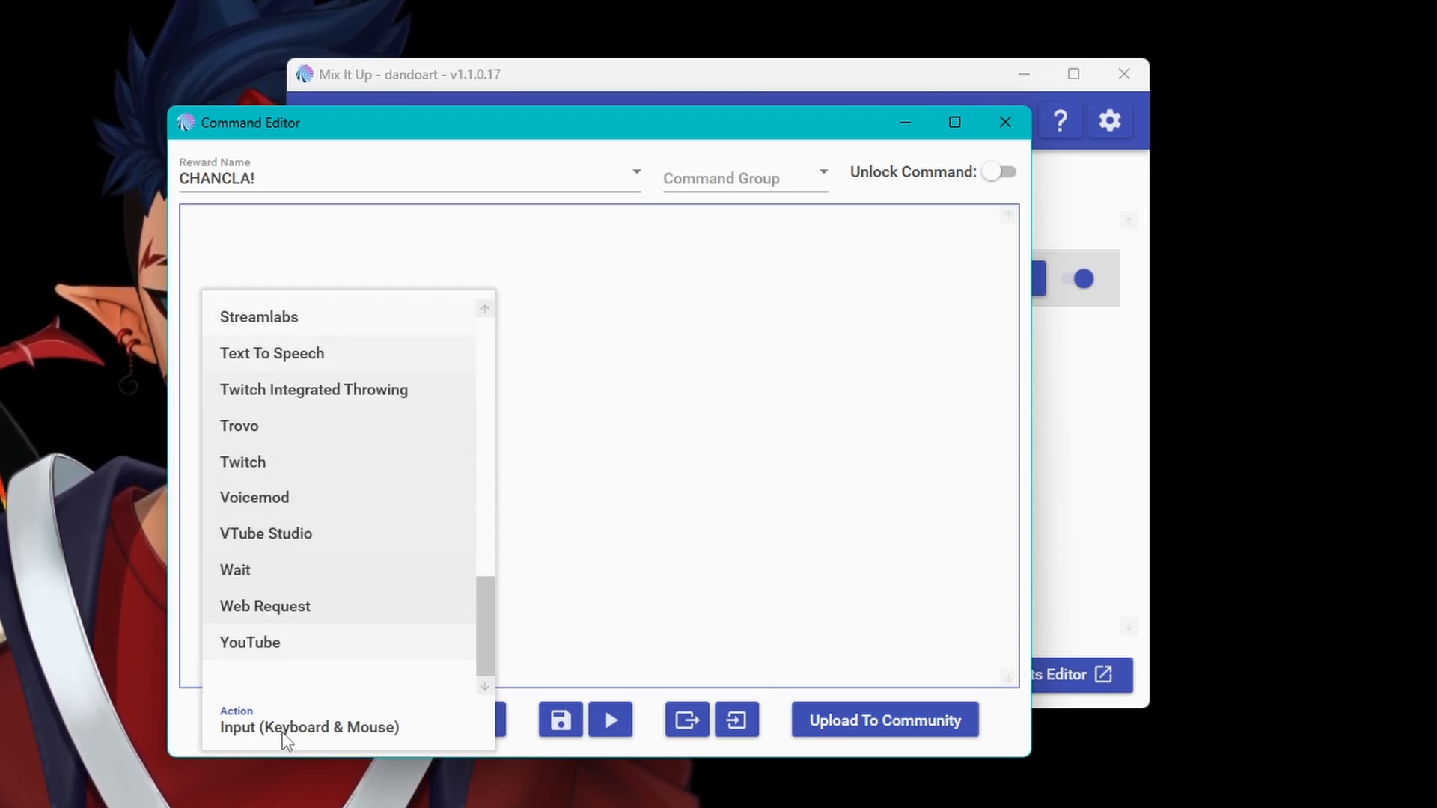
left_click(282, 733)
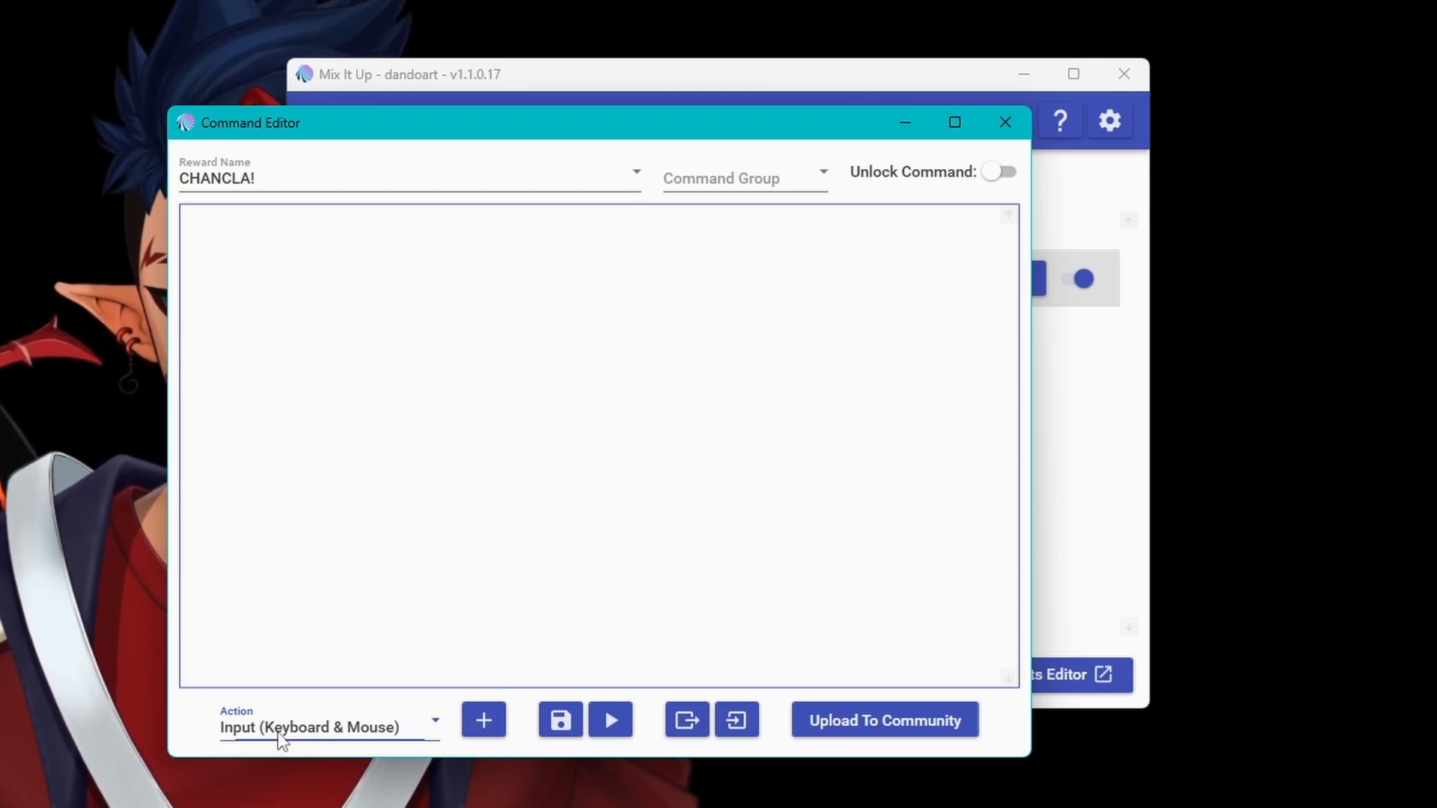
Add a keyboard input action to the CHANCLA! command with the key Right Shift and the action Press
left_click(483, 726)
left_click(440, 310)
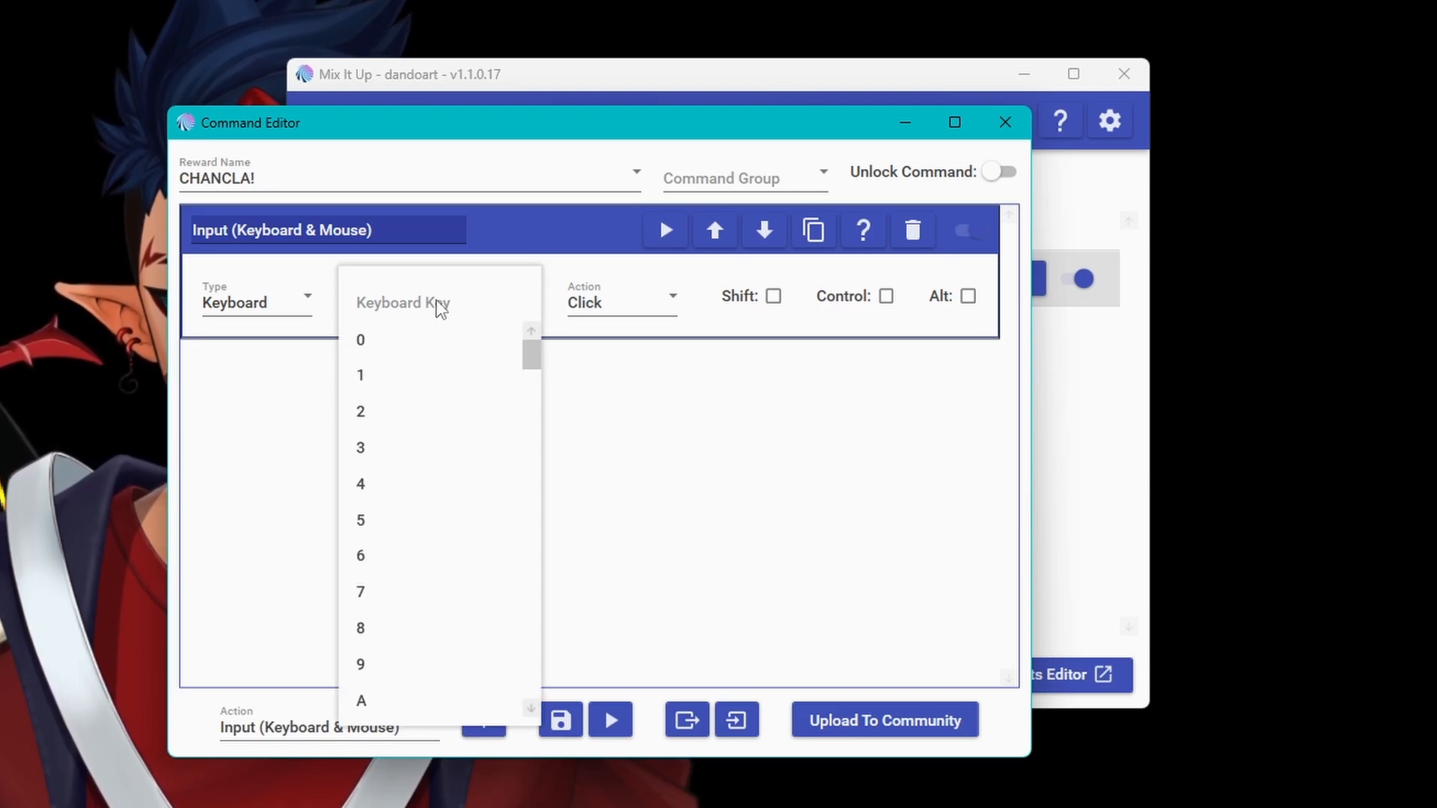
left_click(581, 396)
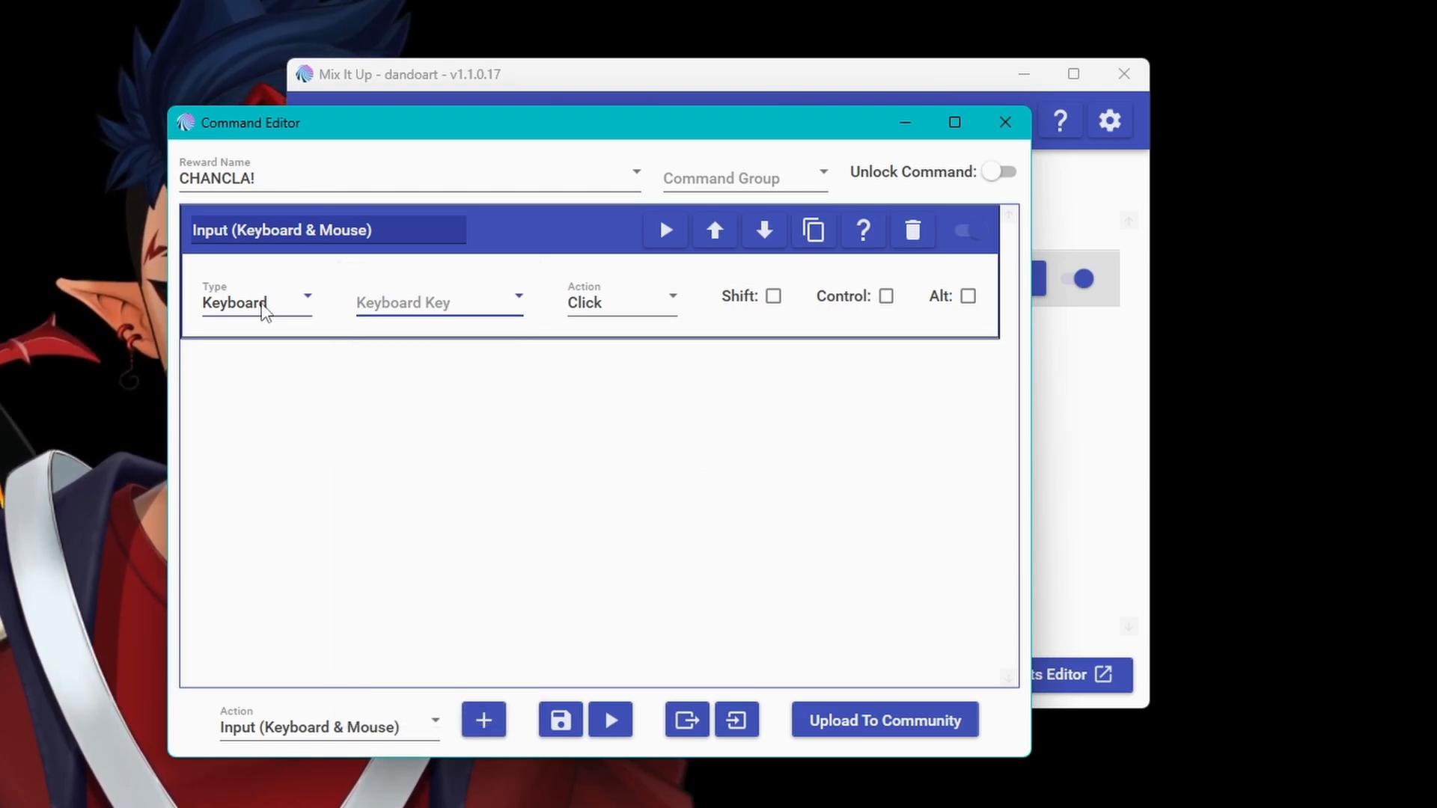
left_click(473, 313)
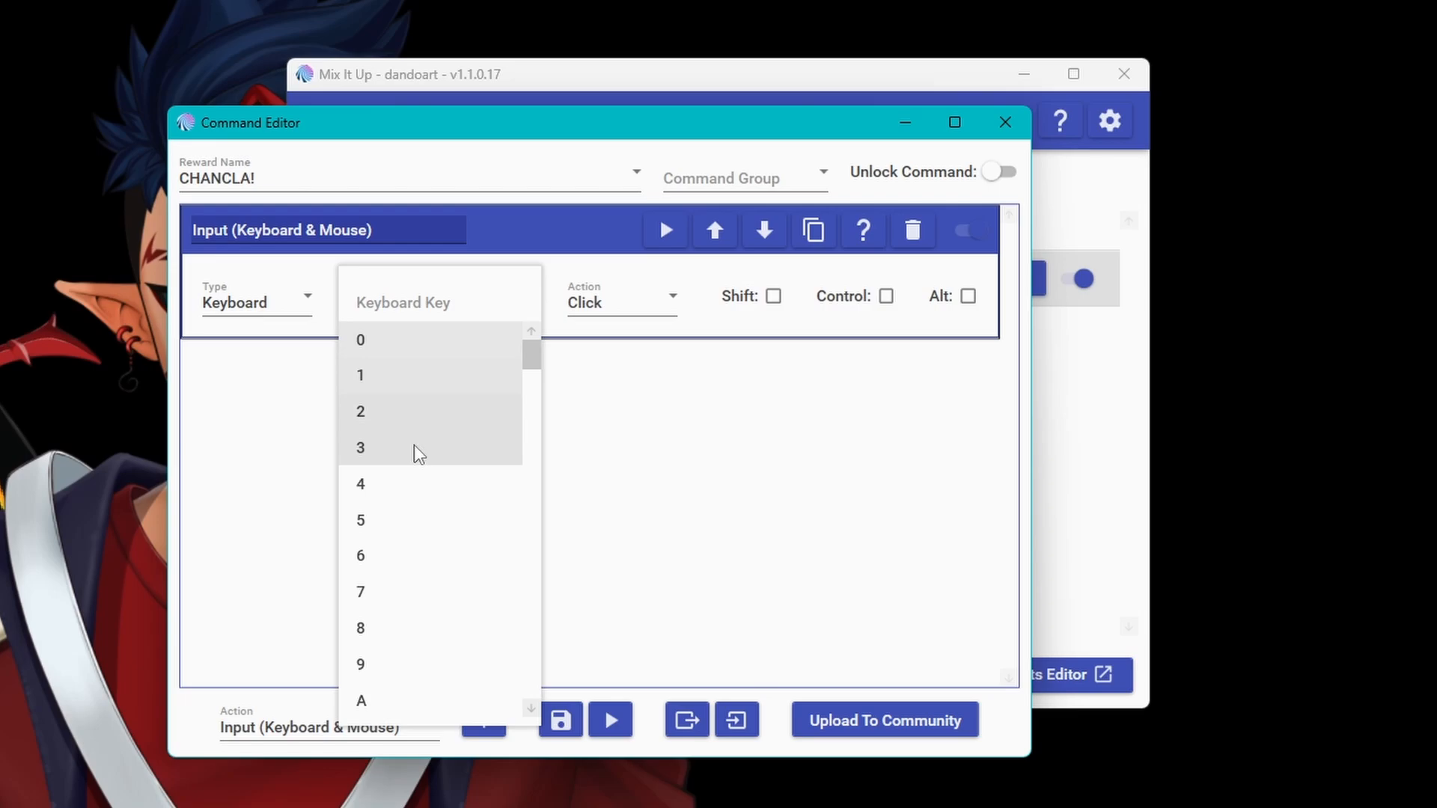
left_click(395, 481)
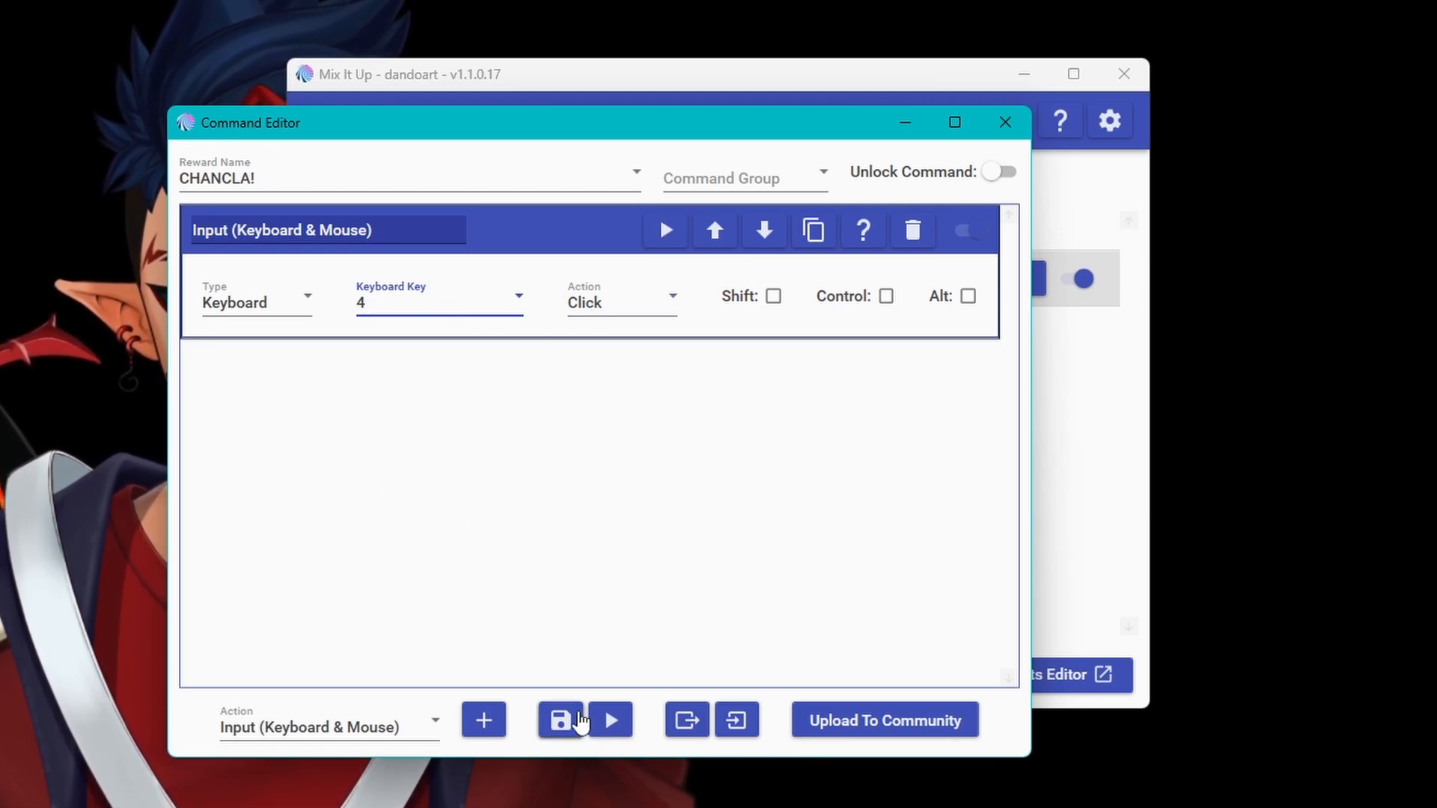
left_click(411, 302)
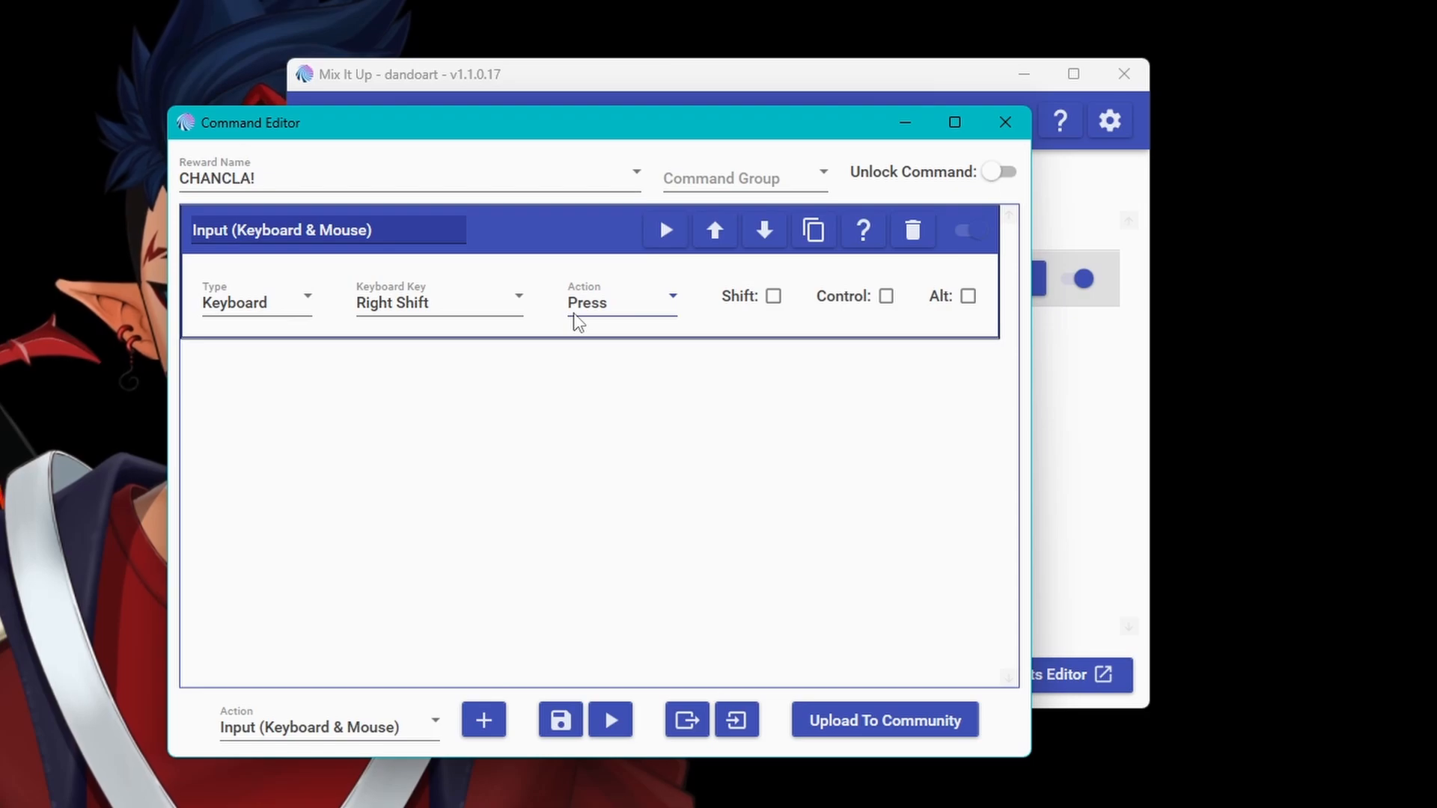
Add a second keyboard input action for the key N with the action Click
left_click(483, 722)
left_click(425, 442)
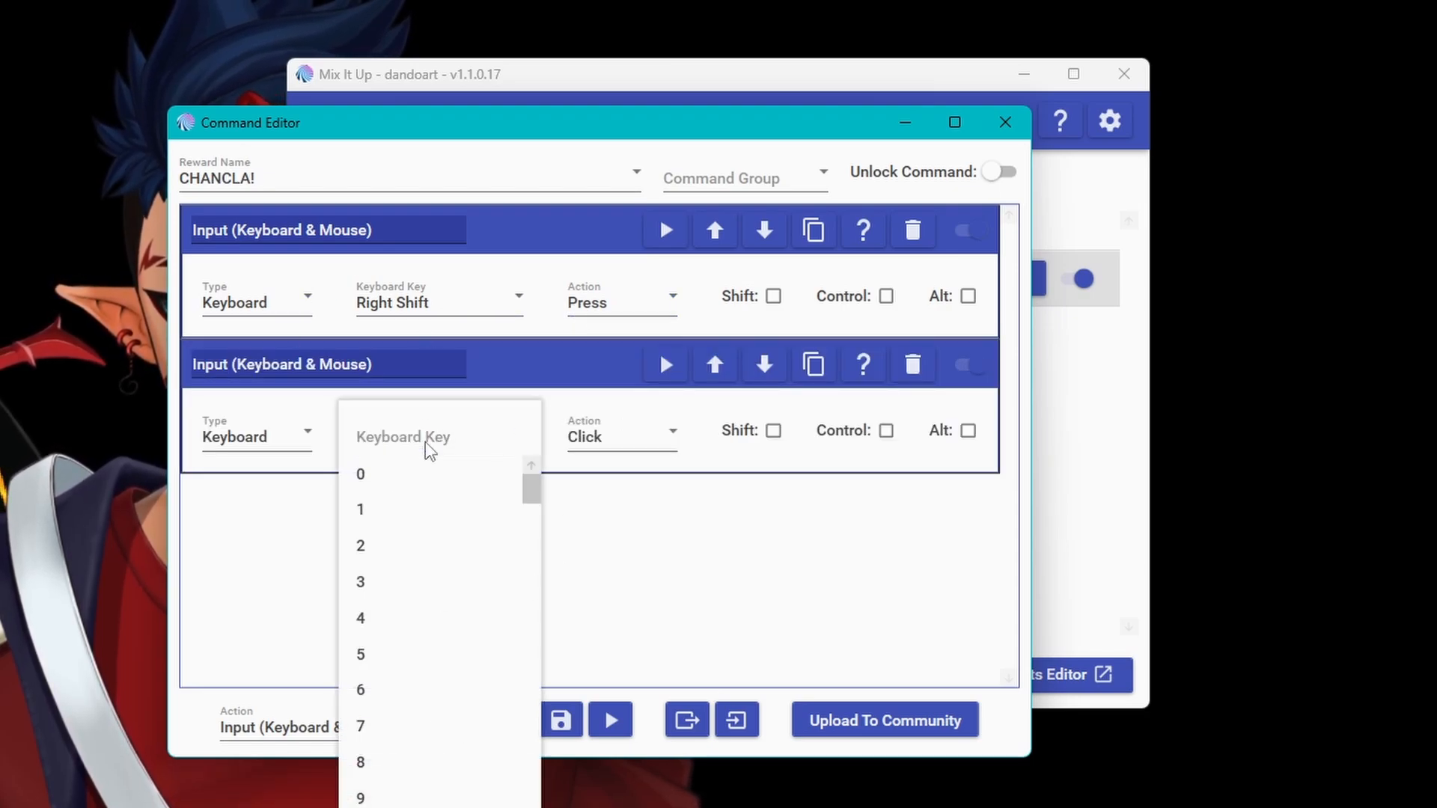
scroll(479, 639, "down", 15)
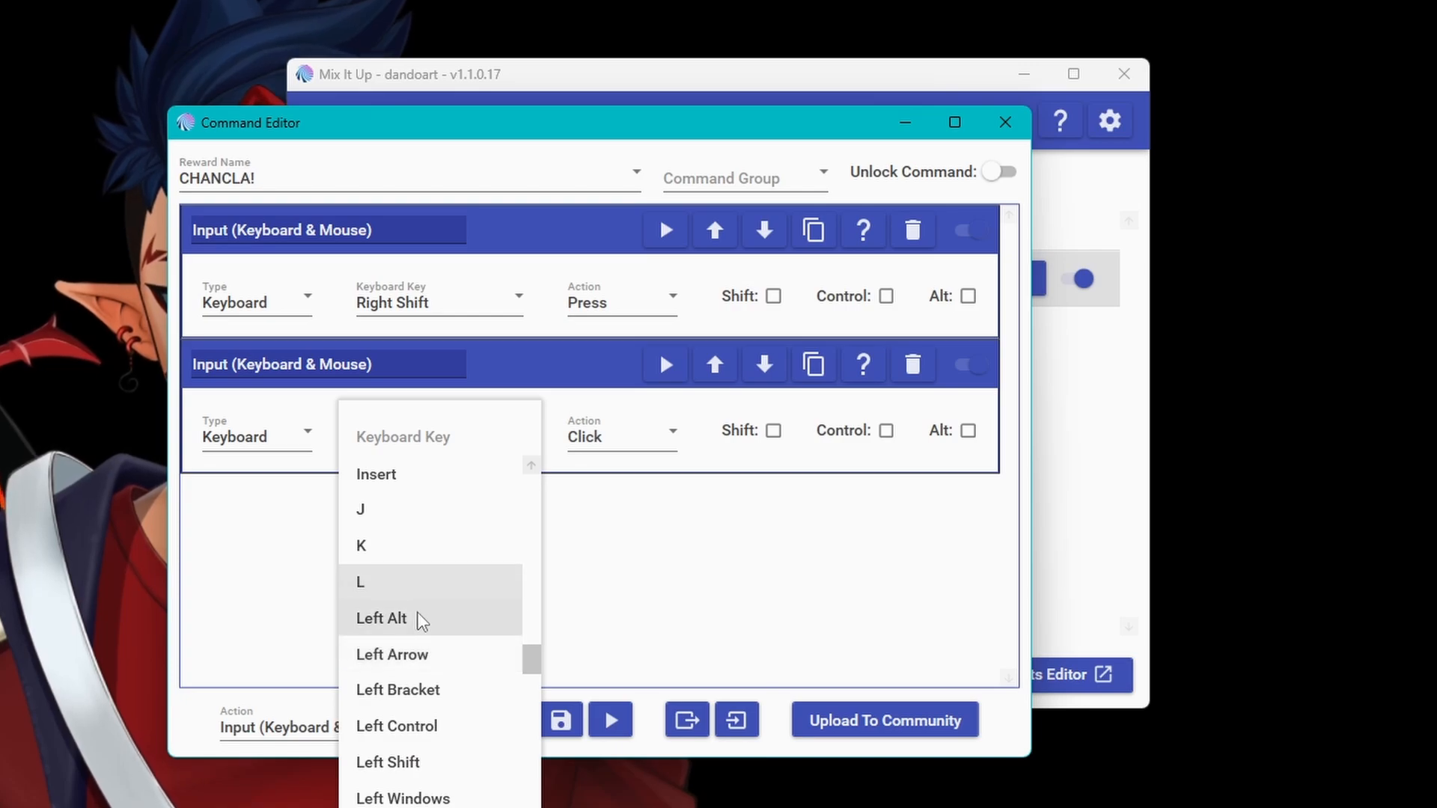
scroll(420, 606, "down", 5)
left_click(376, 482)
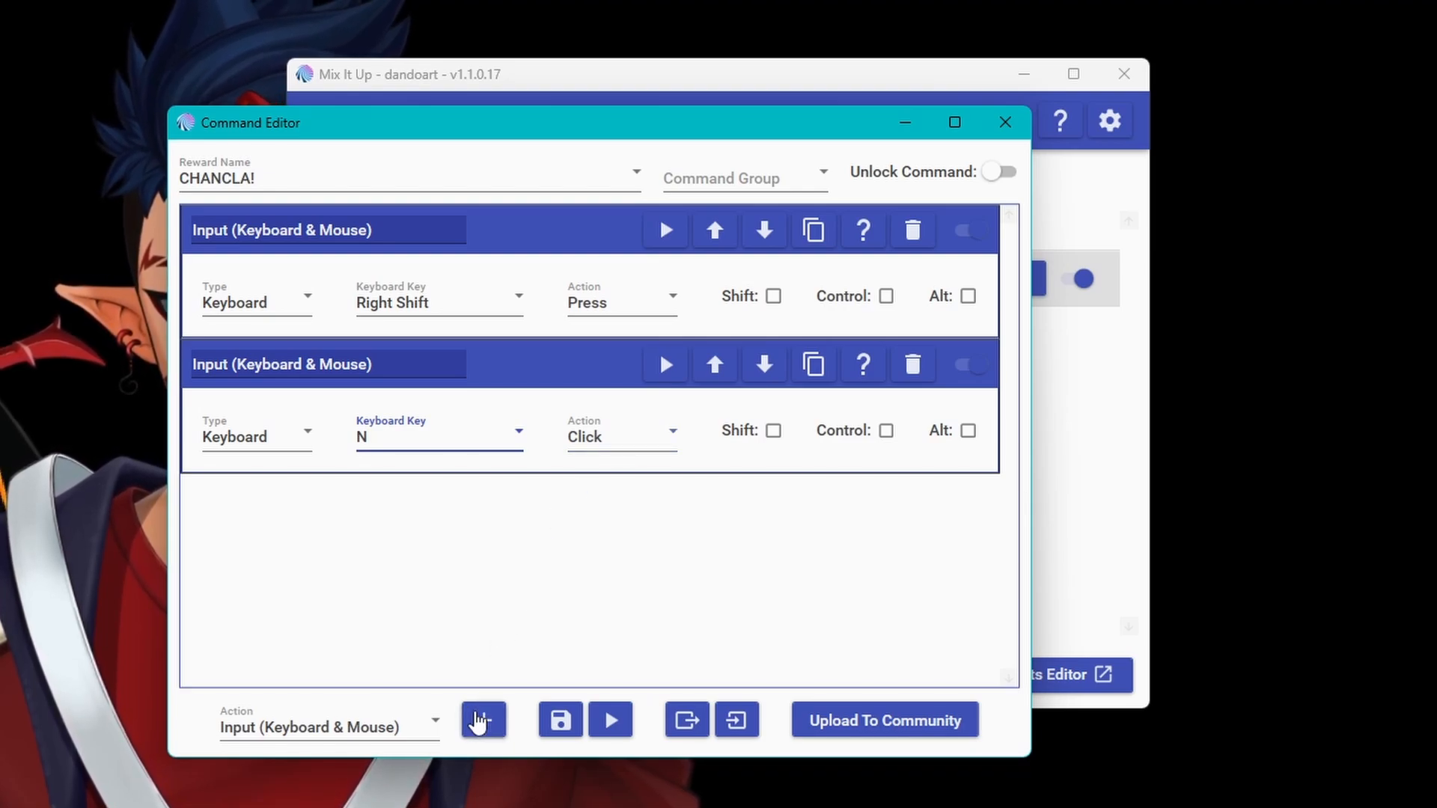
Add a third keyboard input action for Right Shift with the action Release, leaving no extra blank action after it
left_click(484, 720)
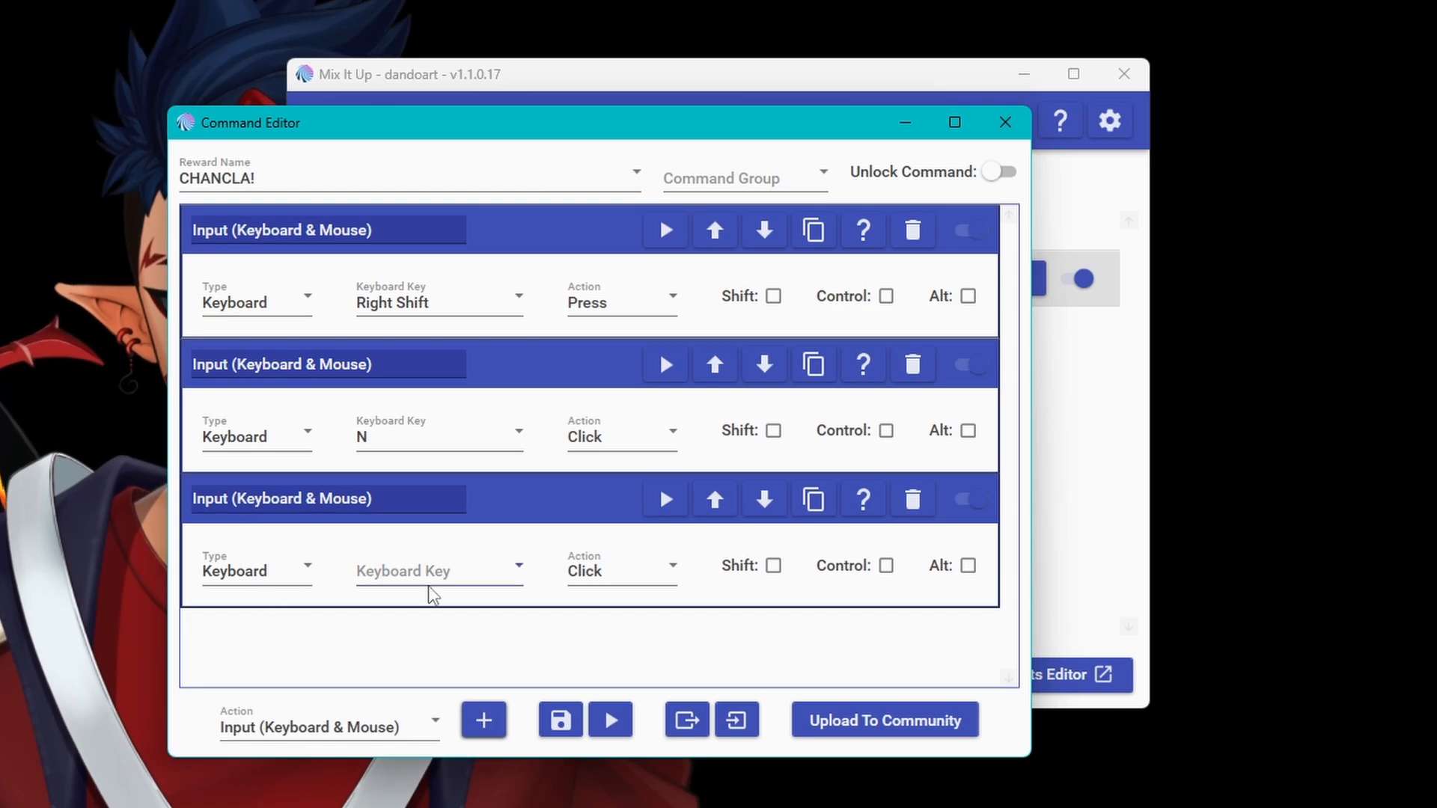
left_click(653, 576)
left_click(621, 645)
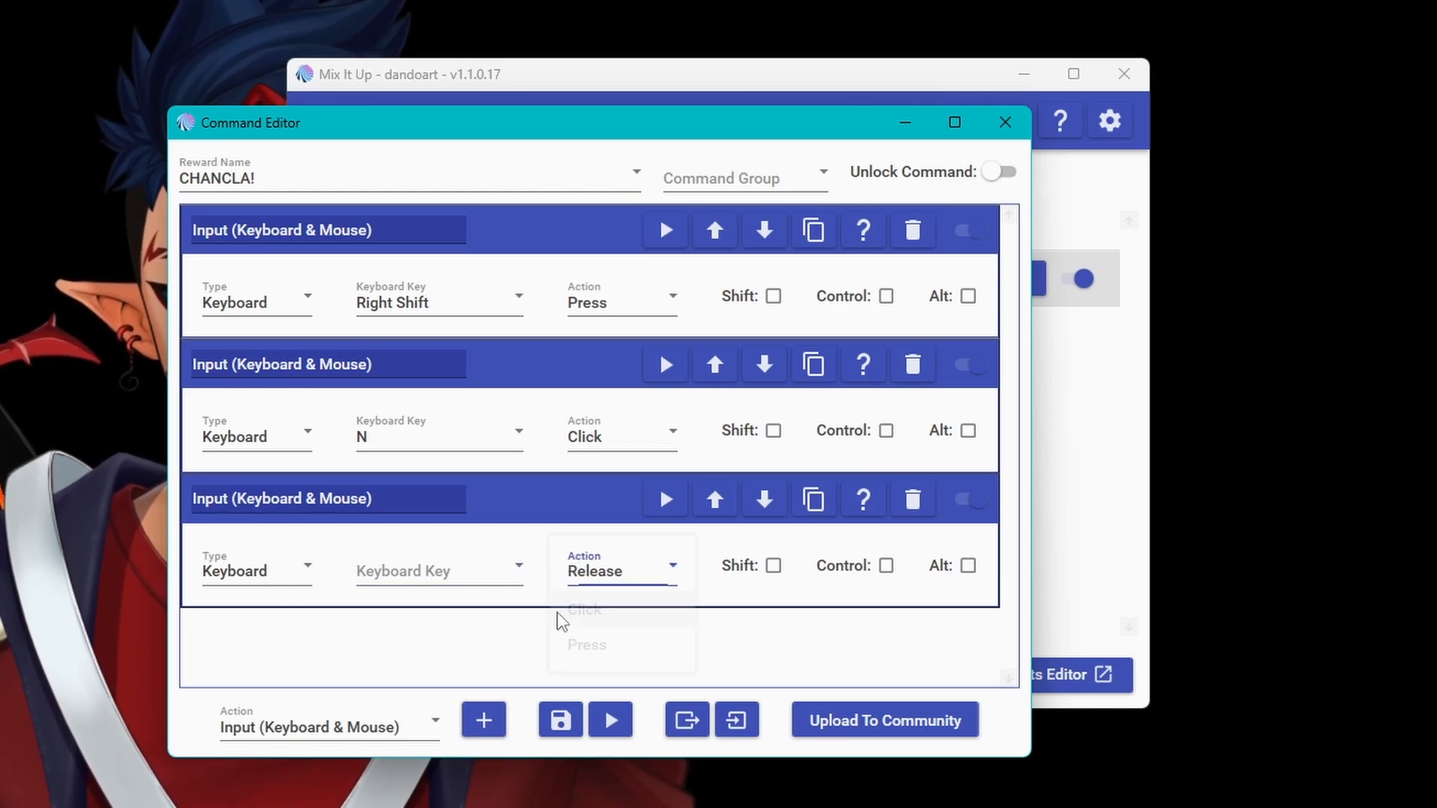
left_click(471, 580)
scroll(448, 738, "down", 10)
scroll(447, 736, "down", 12)
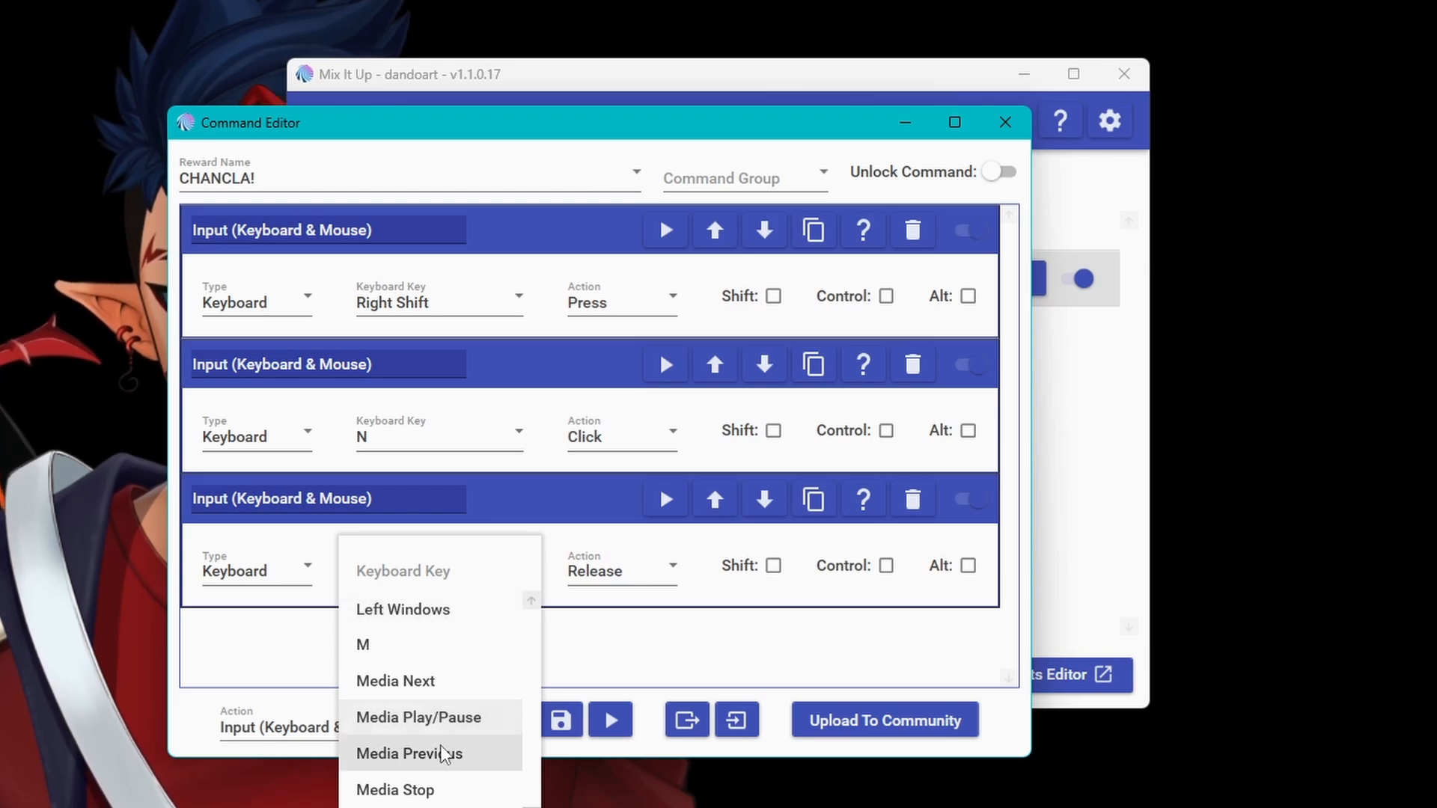
scroll(443, 729, "down", 10)
scroll(444, 754, "down", 2)
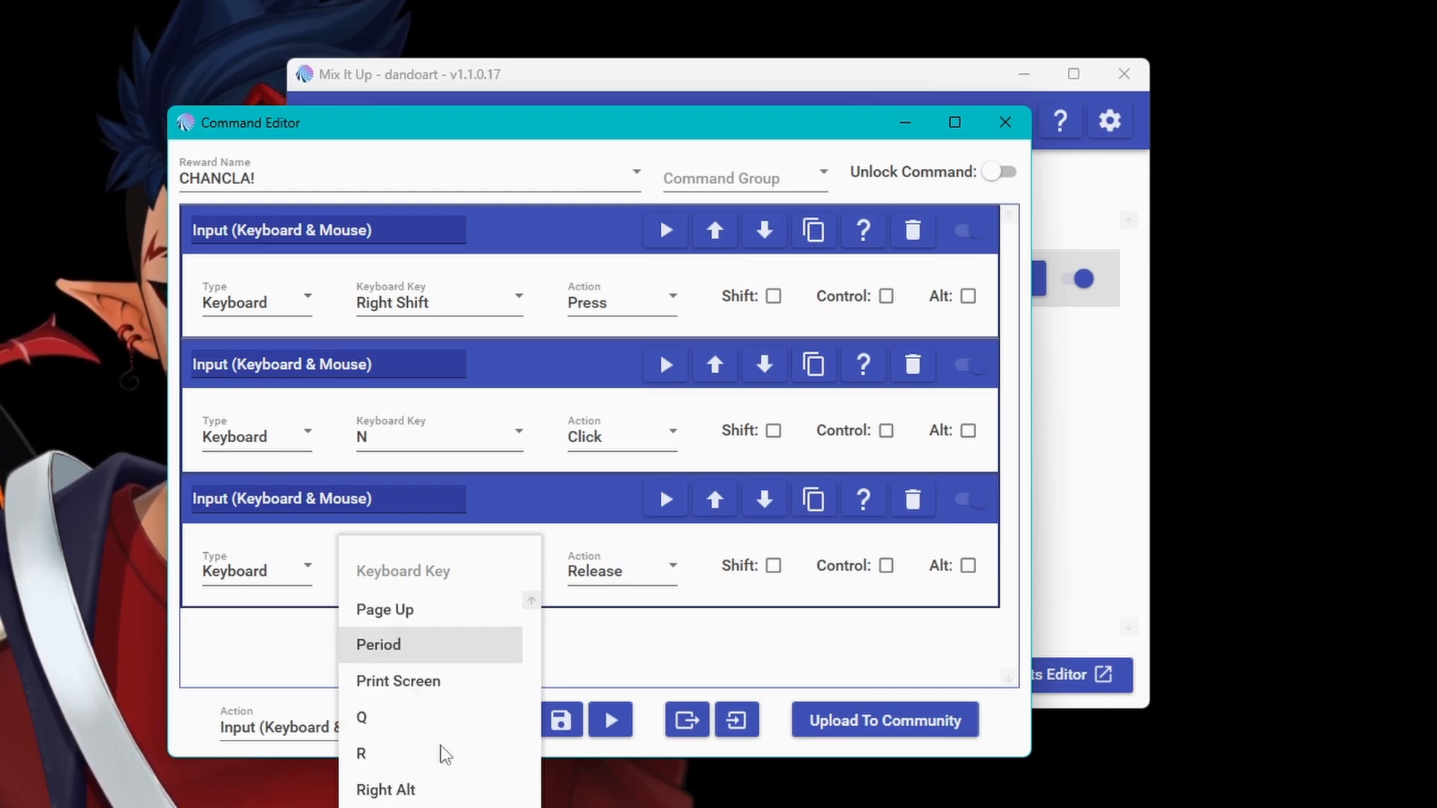
left_click(441, 807)
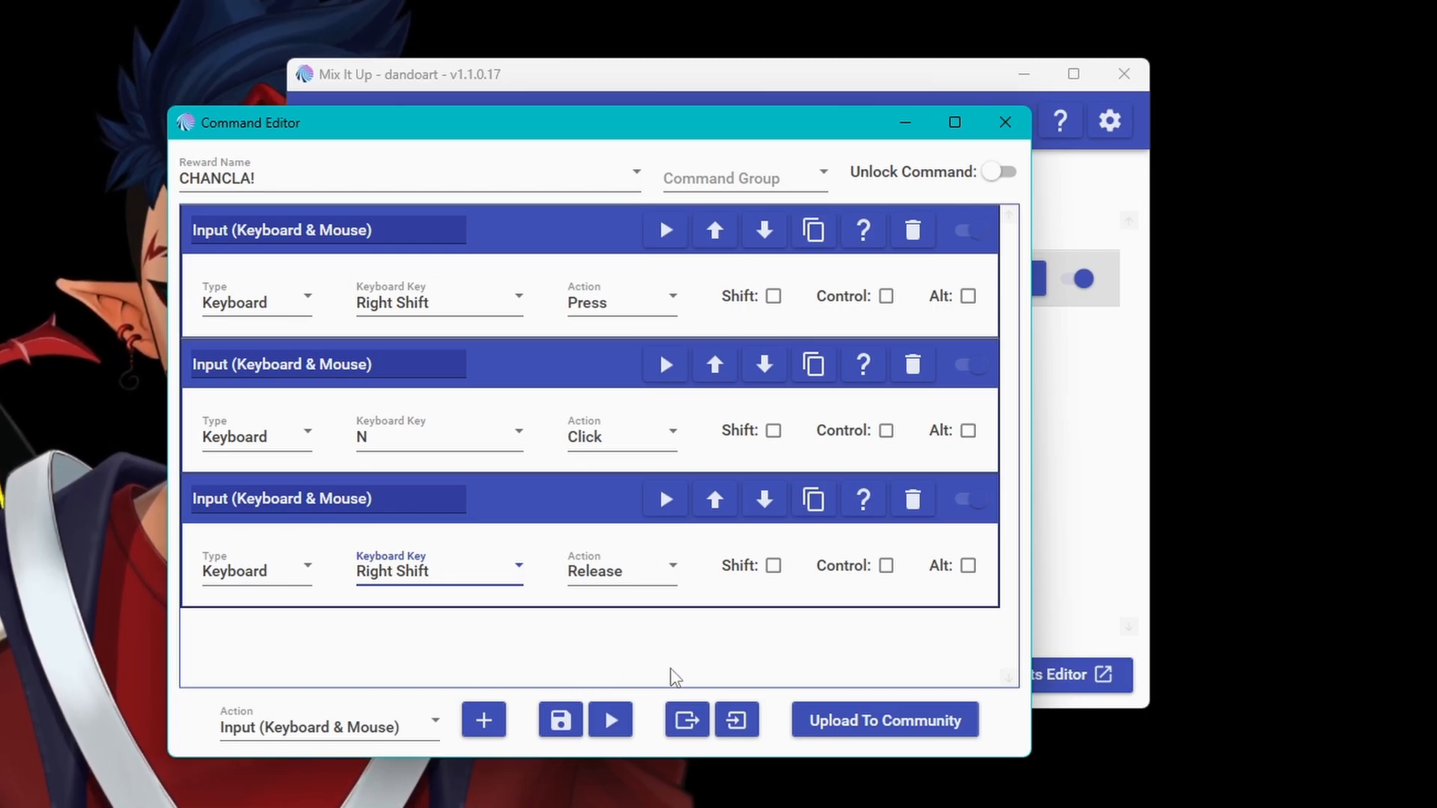
left_click(485, 723)
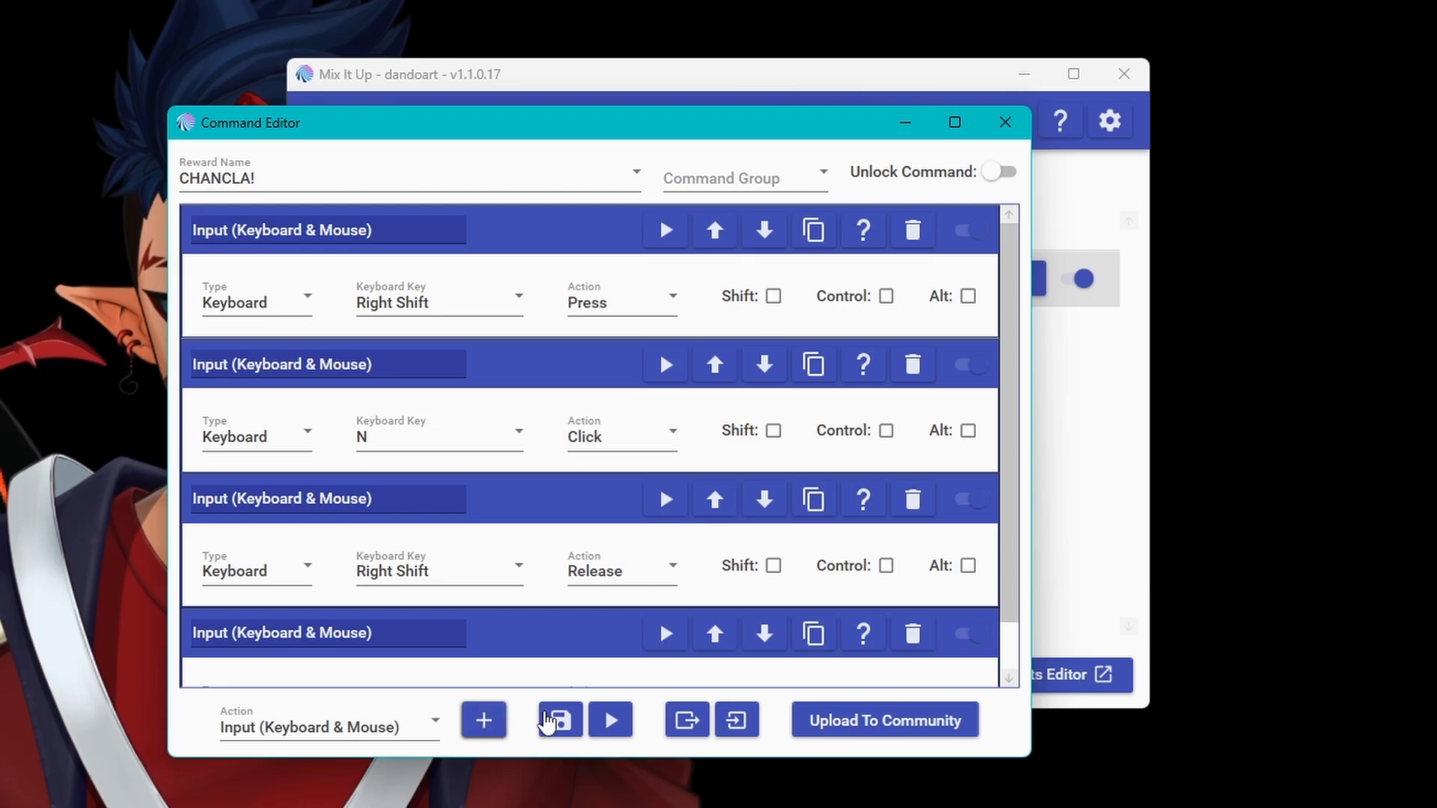
left_click(913, 635)
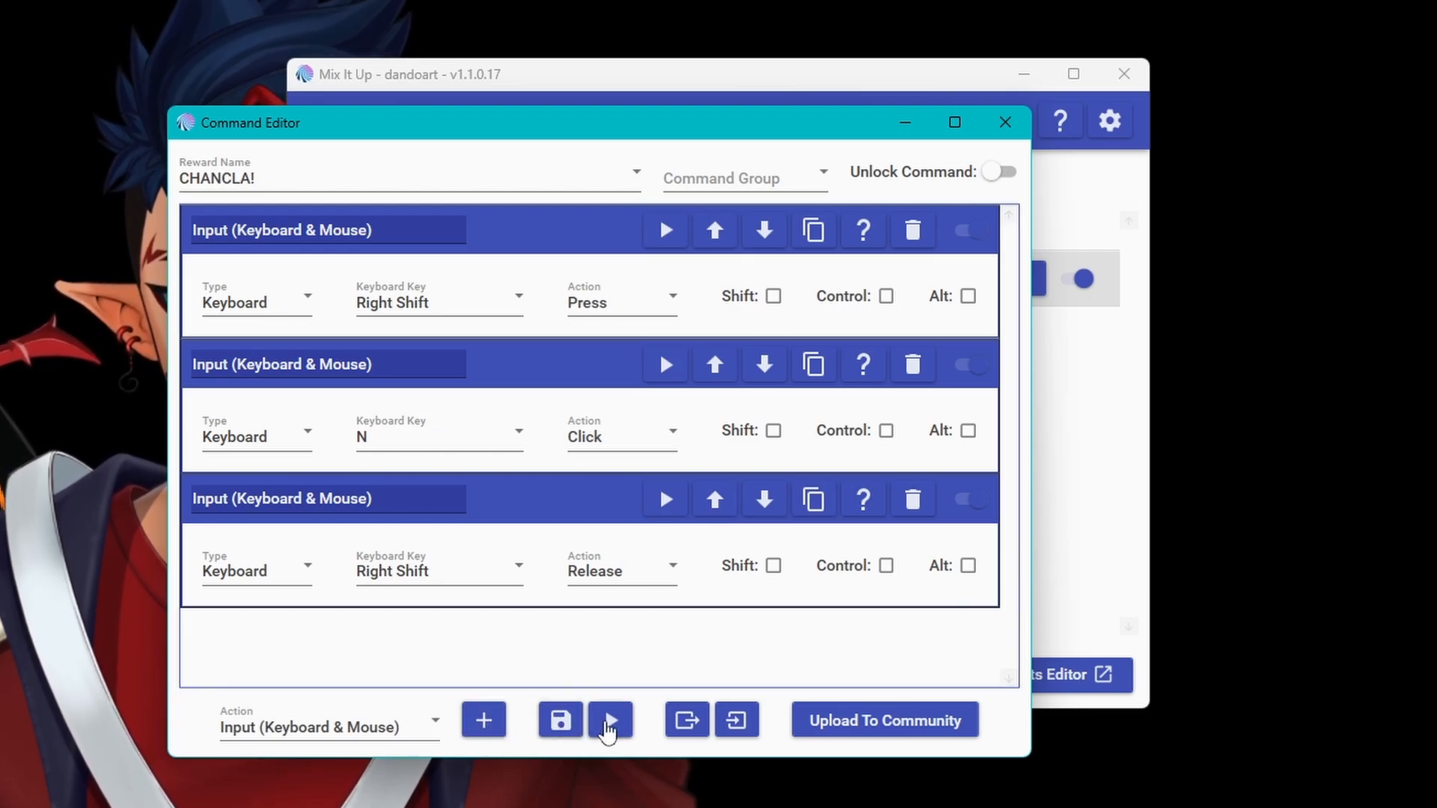
Test the CHANCLA! command with the default test values on the VTube Studio character, and save the command
left_click(606, 722)
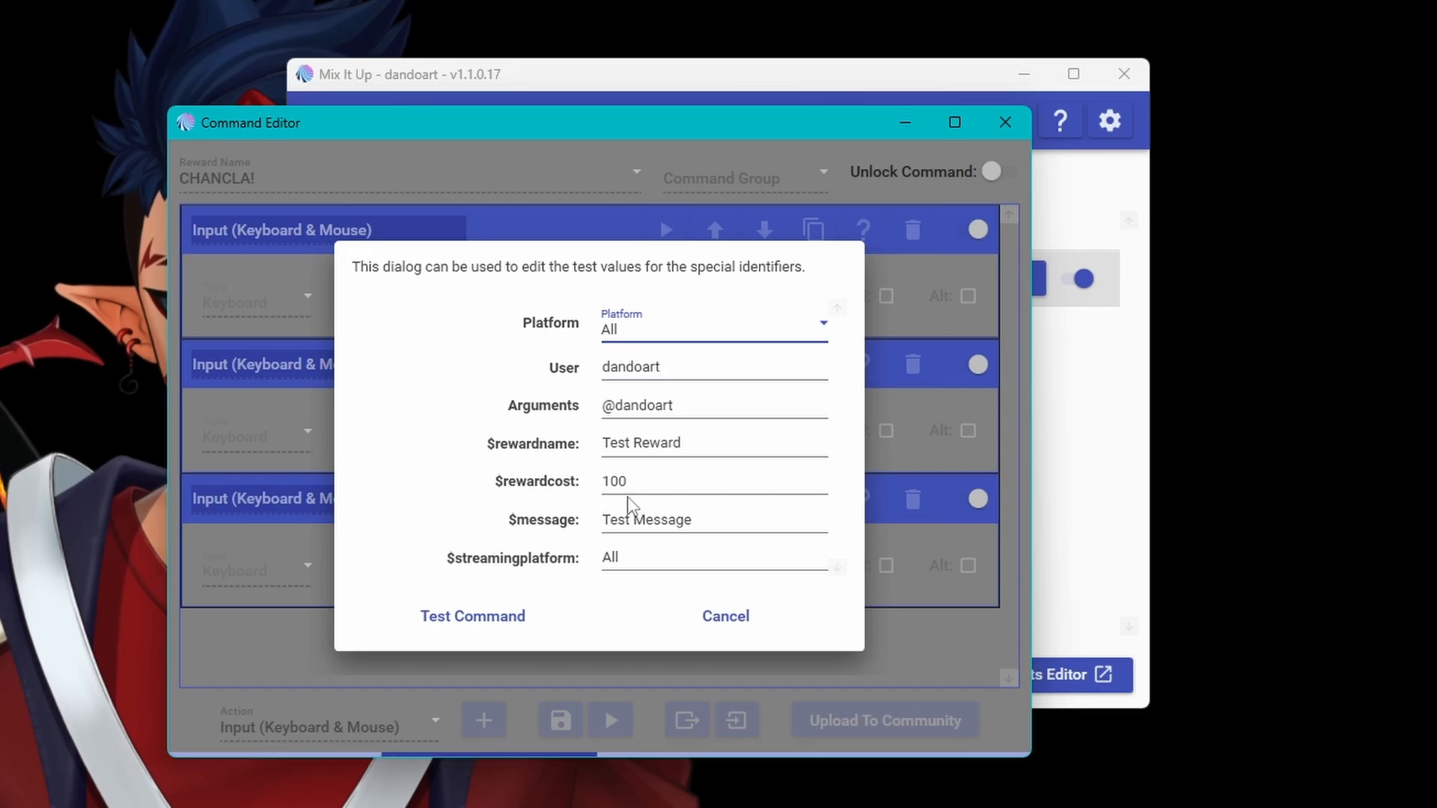
left_click(464, 617)
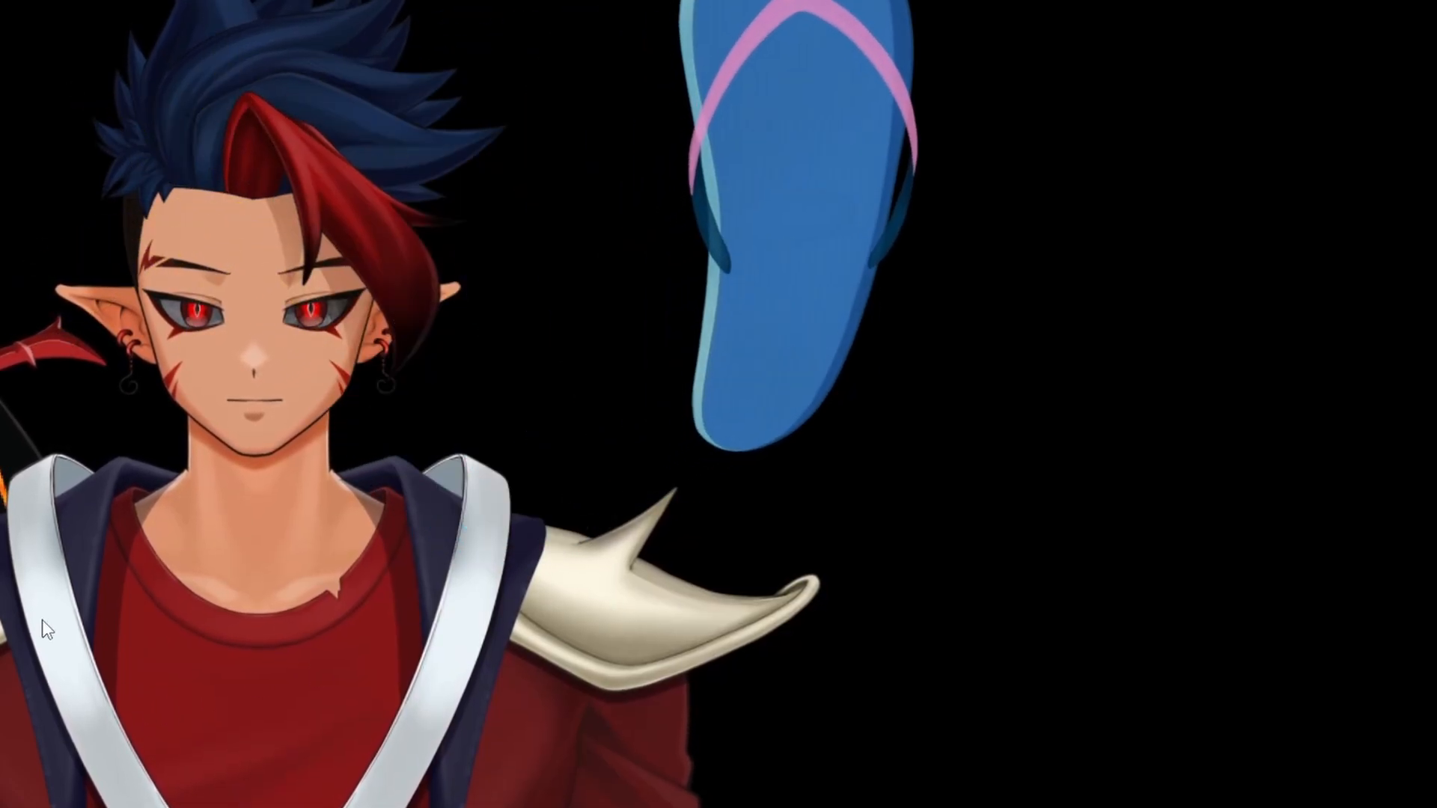
key("alt+Tab")
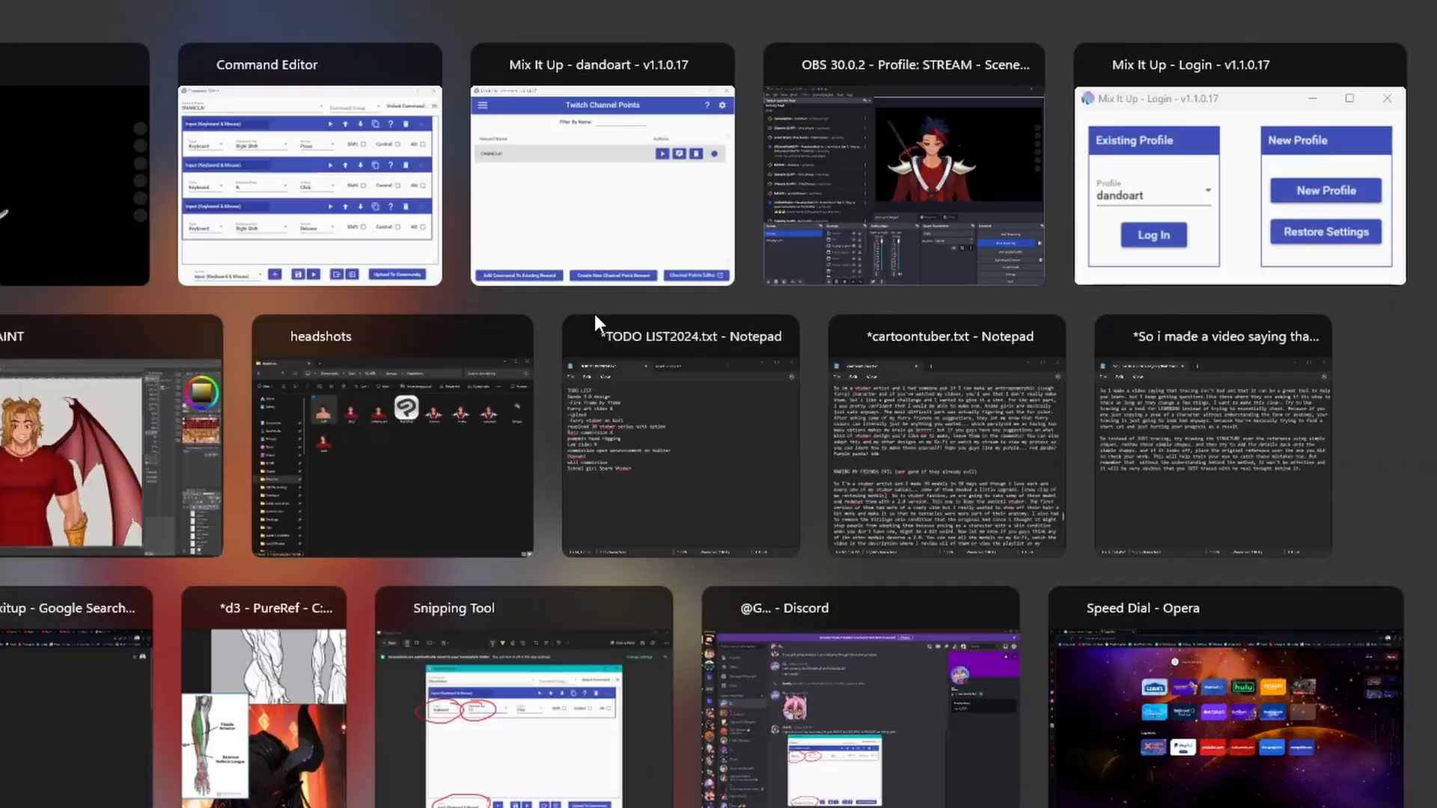
left_click(571, 730)
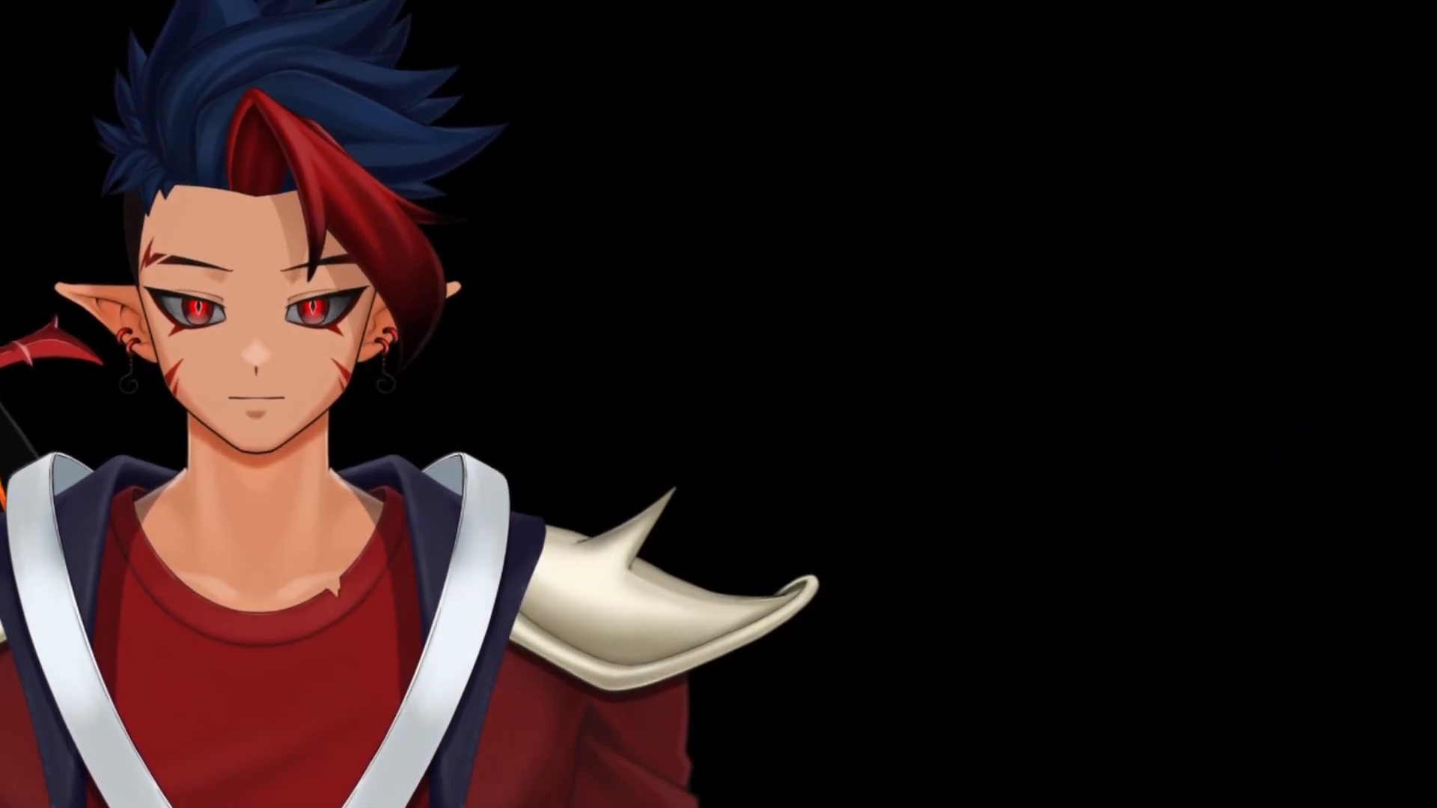
Redeem the CHANCLA! reward from the stream chat and bring VTube Studio into focus
key("alt+Tab")
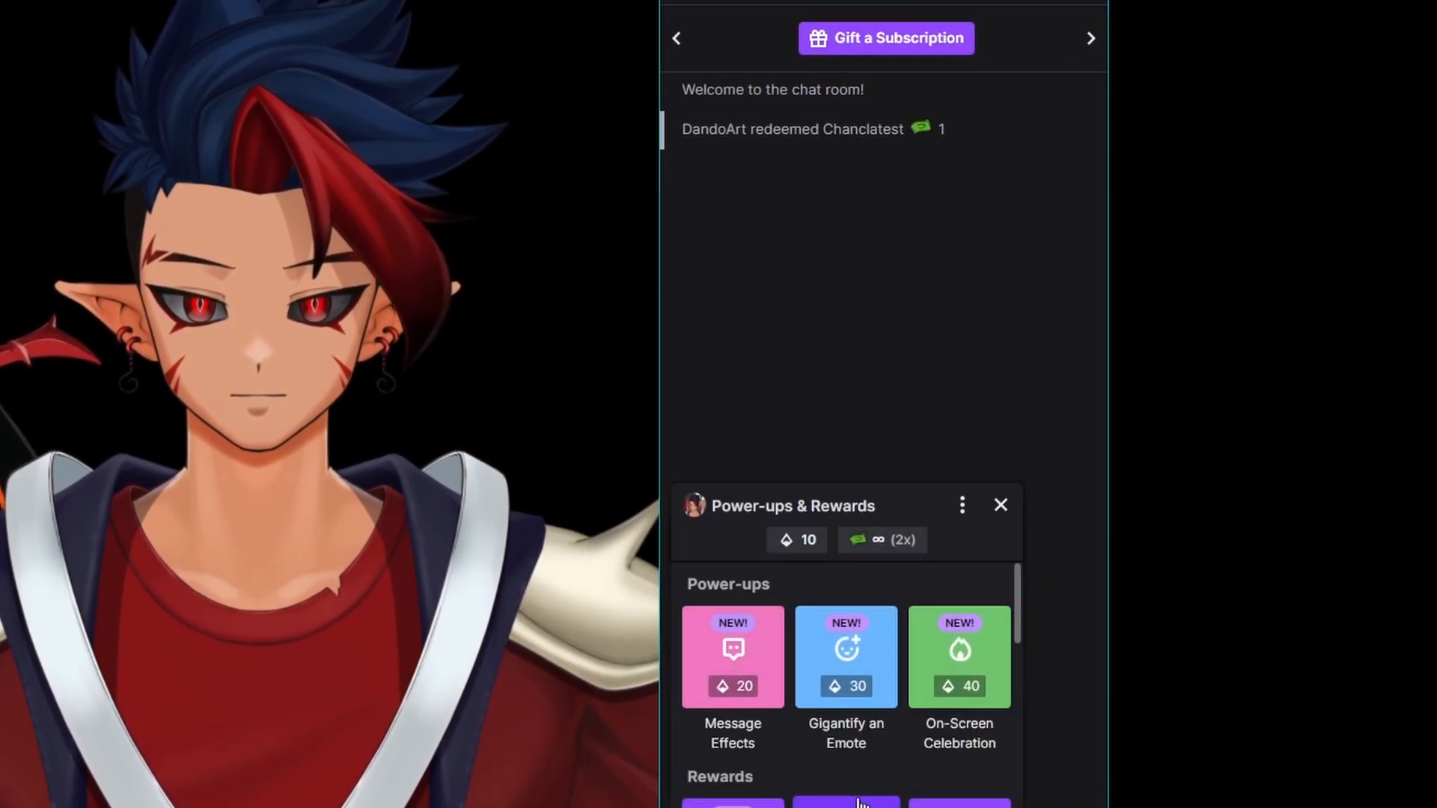
scroll(748, 756, "down", 2)
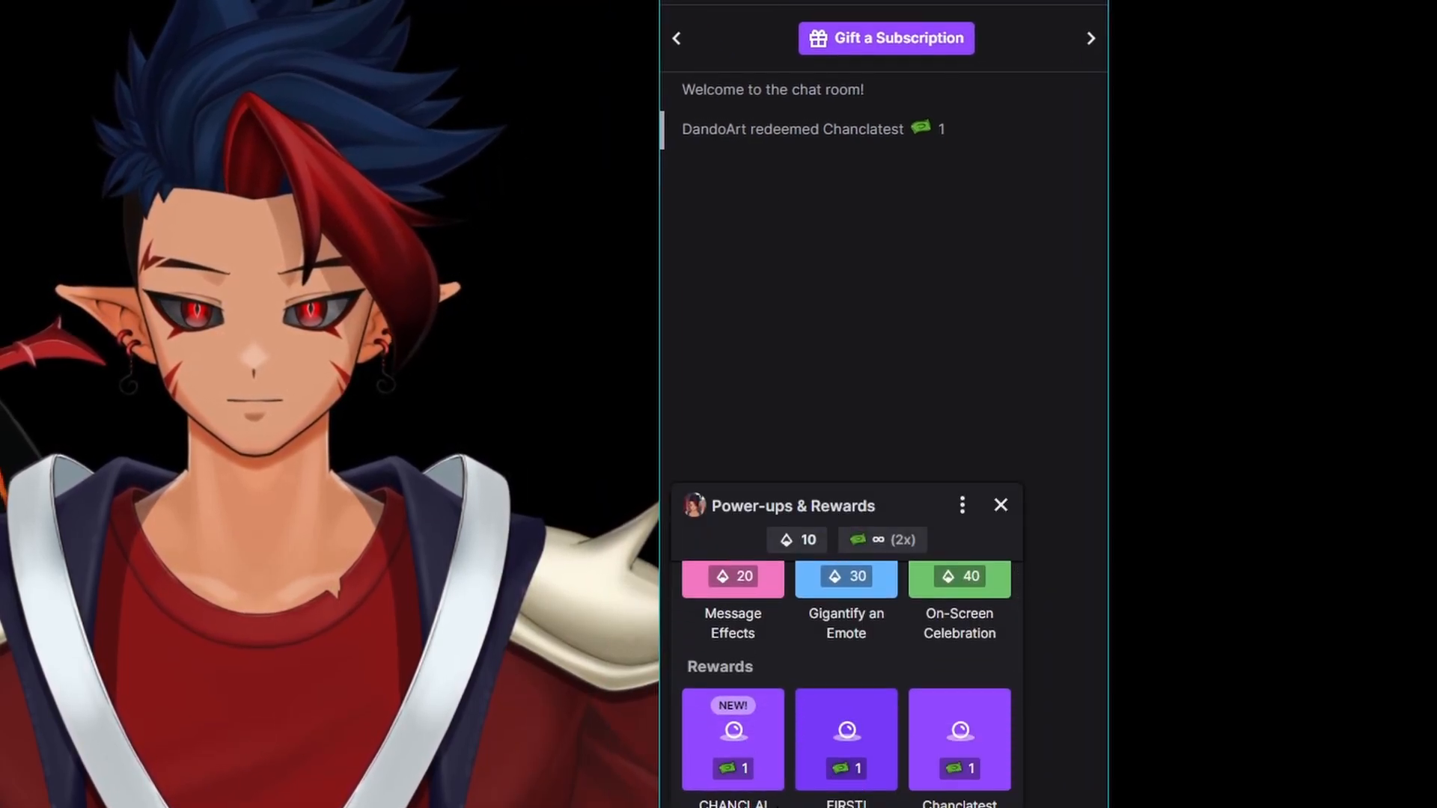
left_click(769, 739)
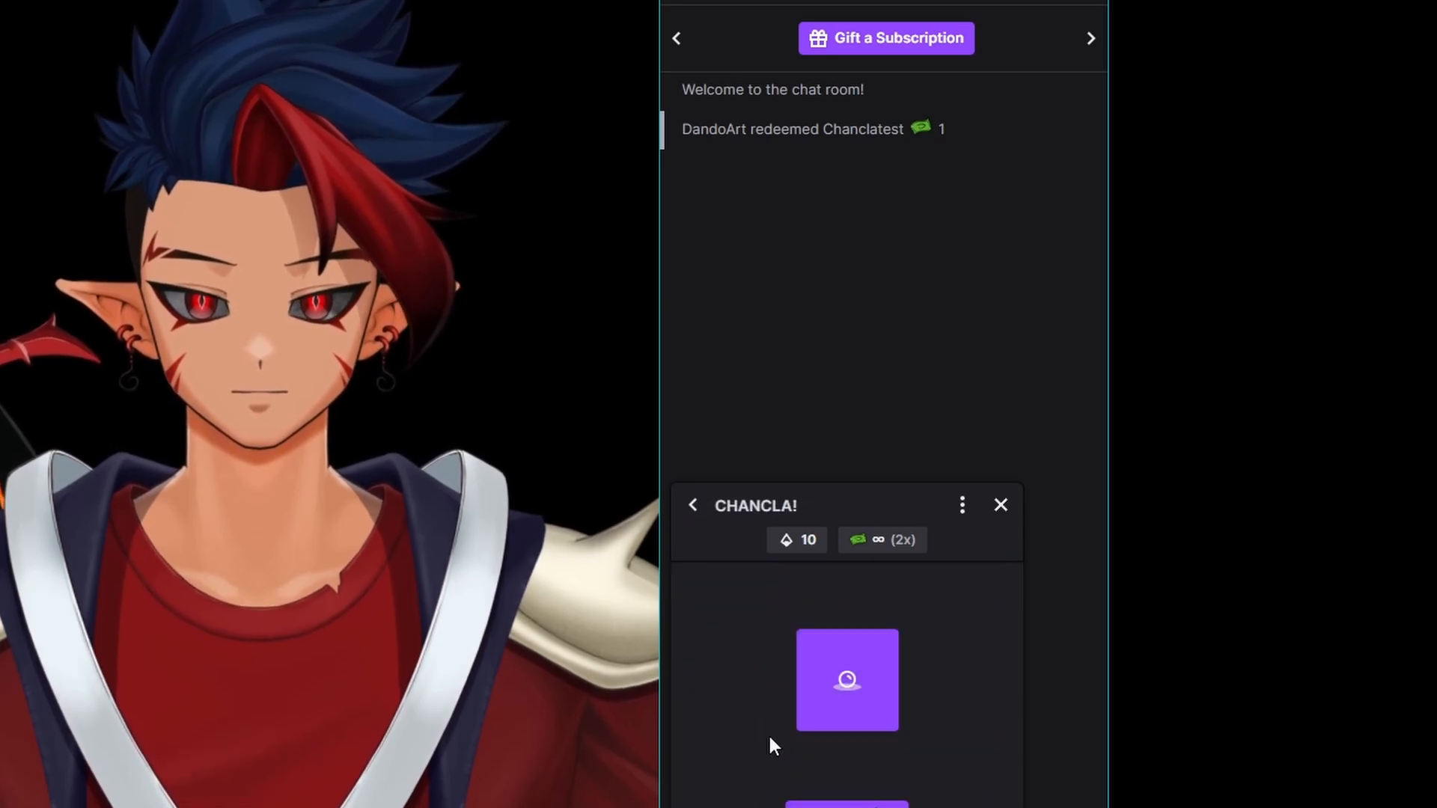
left_click(827, 805)
left_click(502, 724)
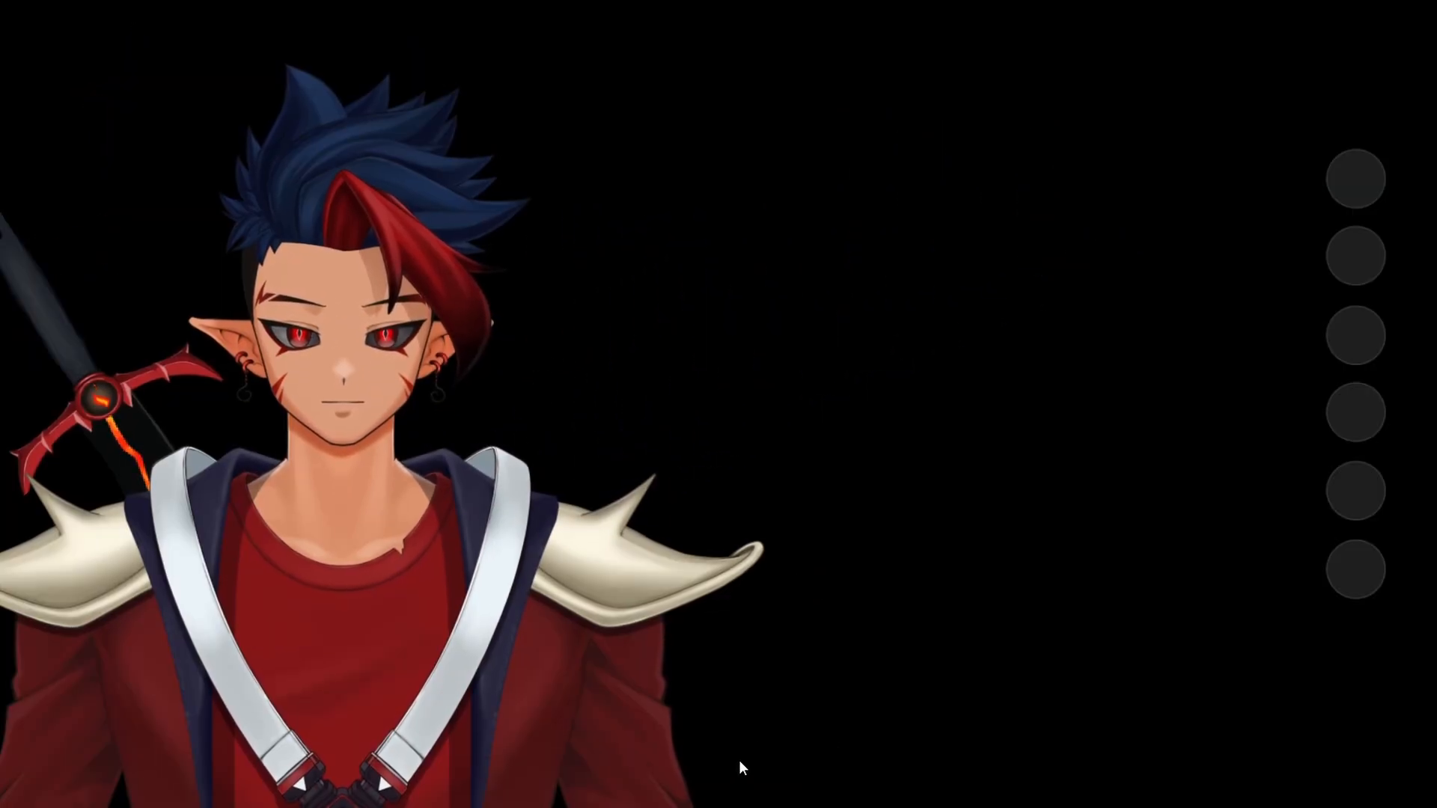
Enter random text in the stream chat message box, clear it unsent, and bring VTube Studio back into focus
left_click(820, 806)
left_click(771, 764)
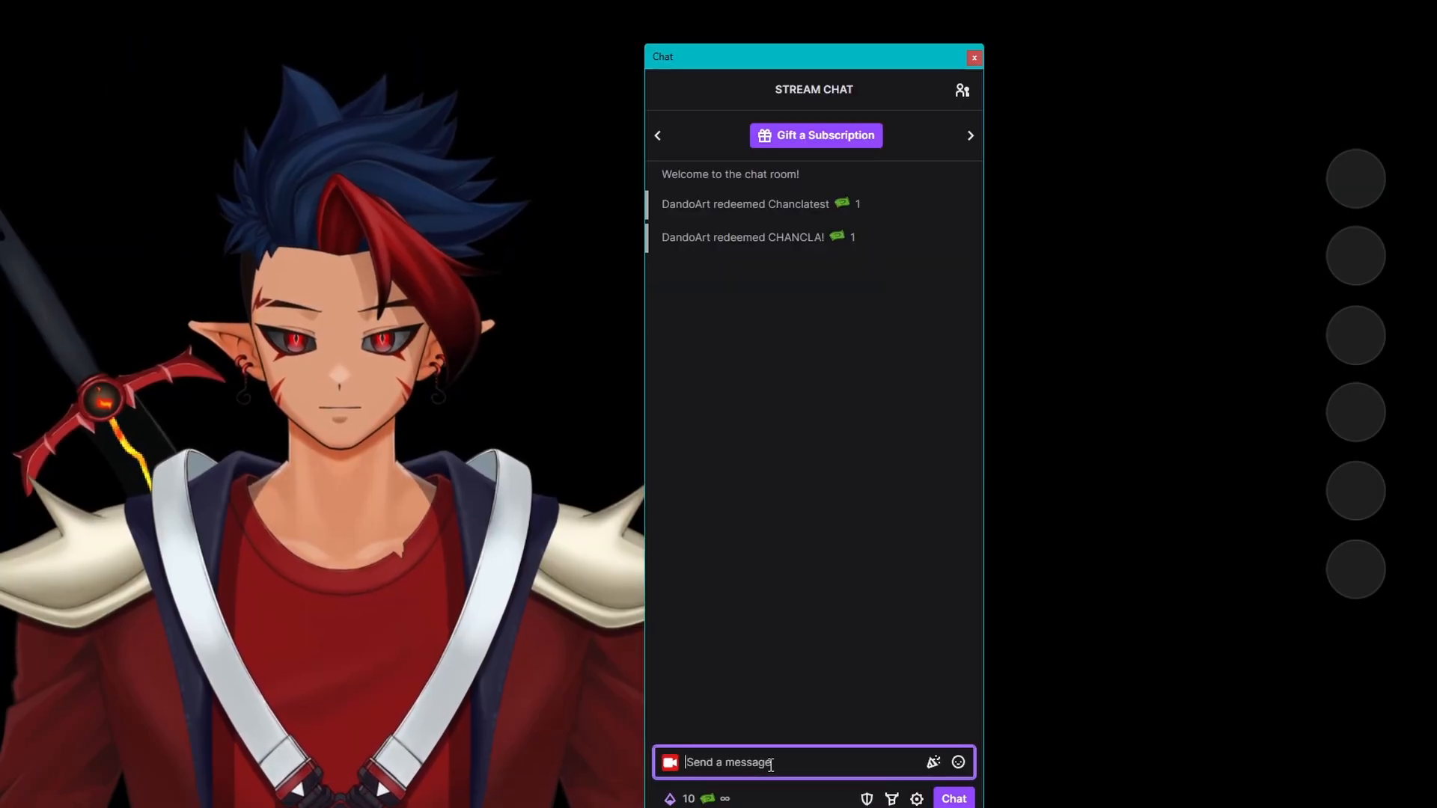
type("sadfadsf")
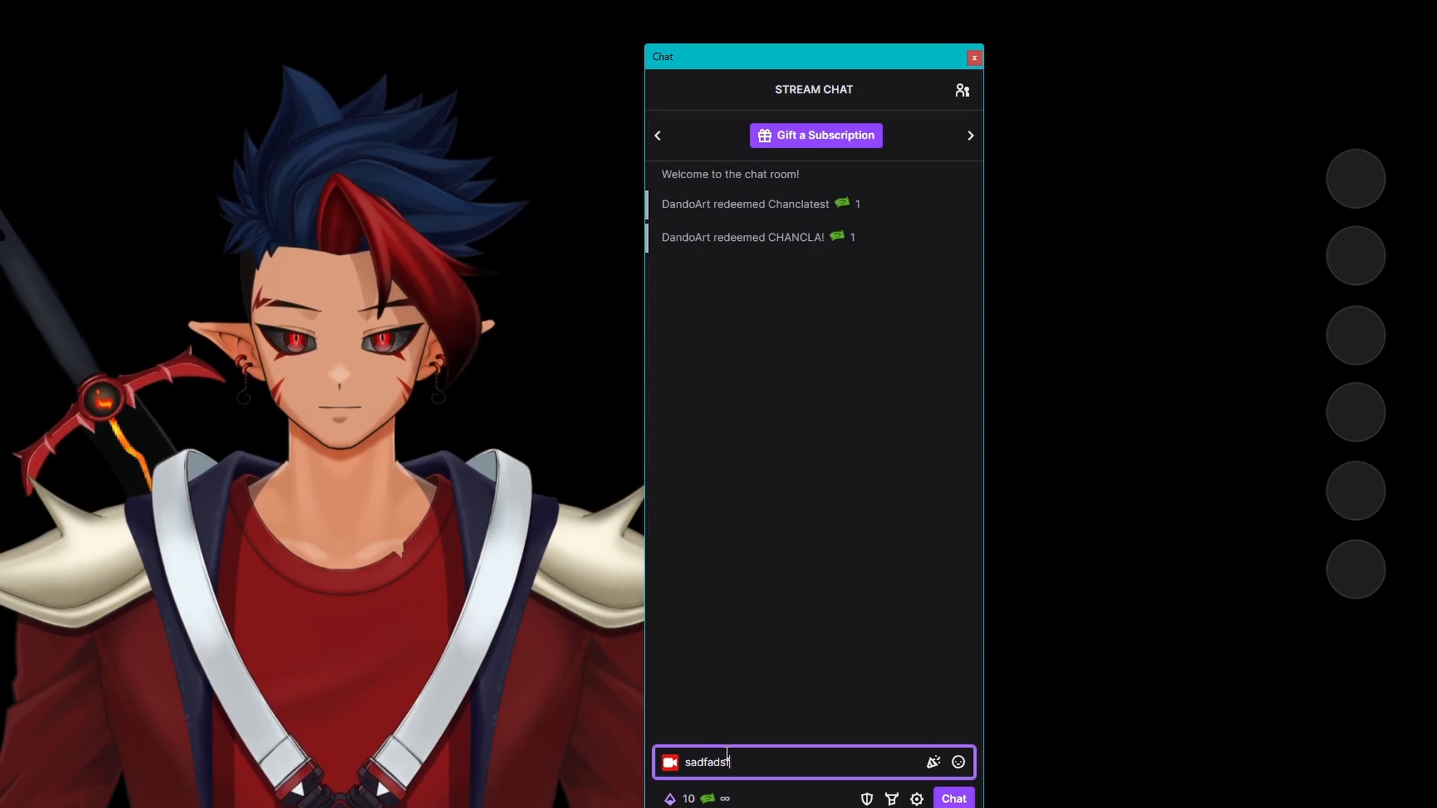
type("asdfadasas")
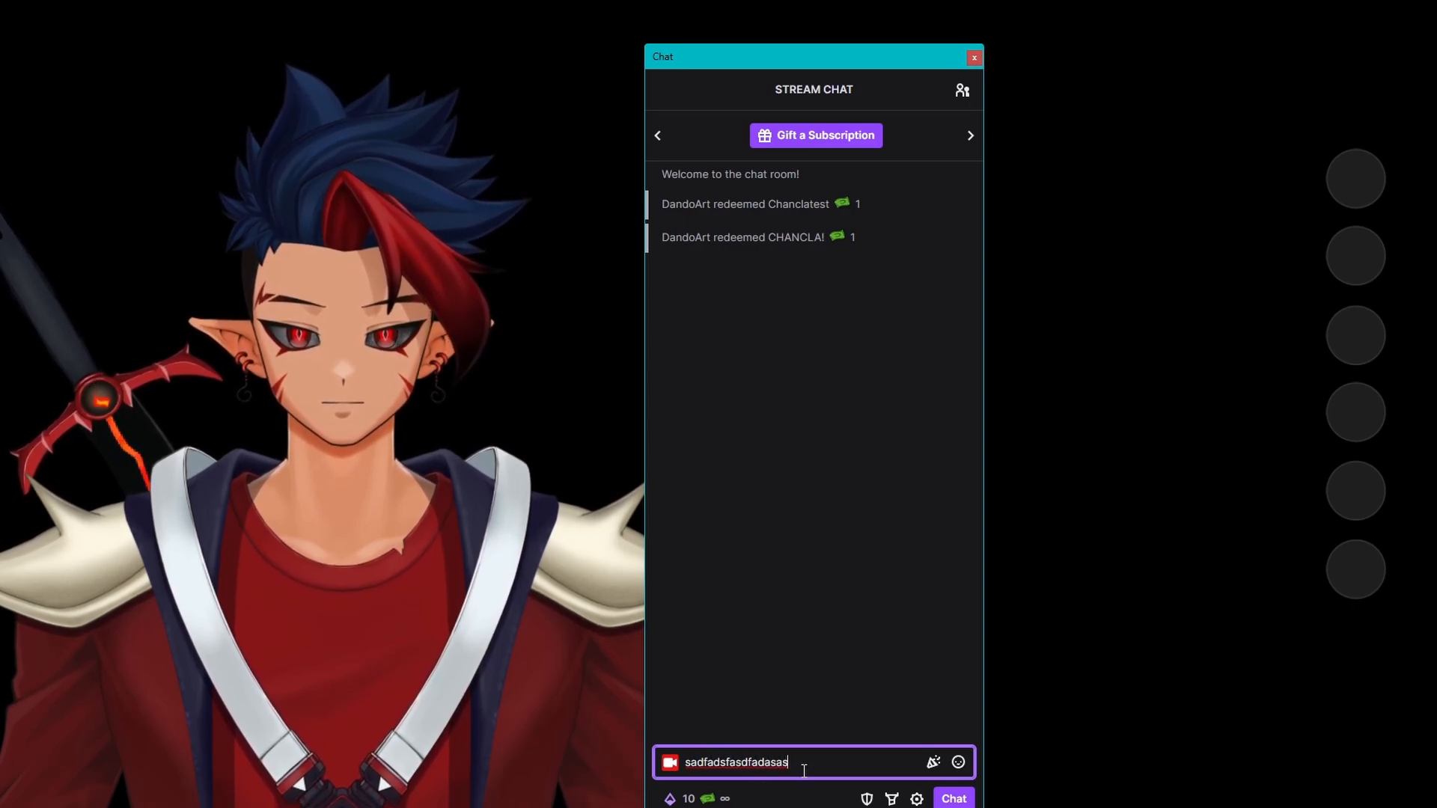
type("SADA")
key("ctrl+a")
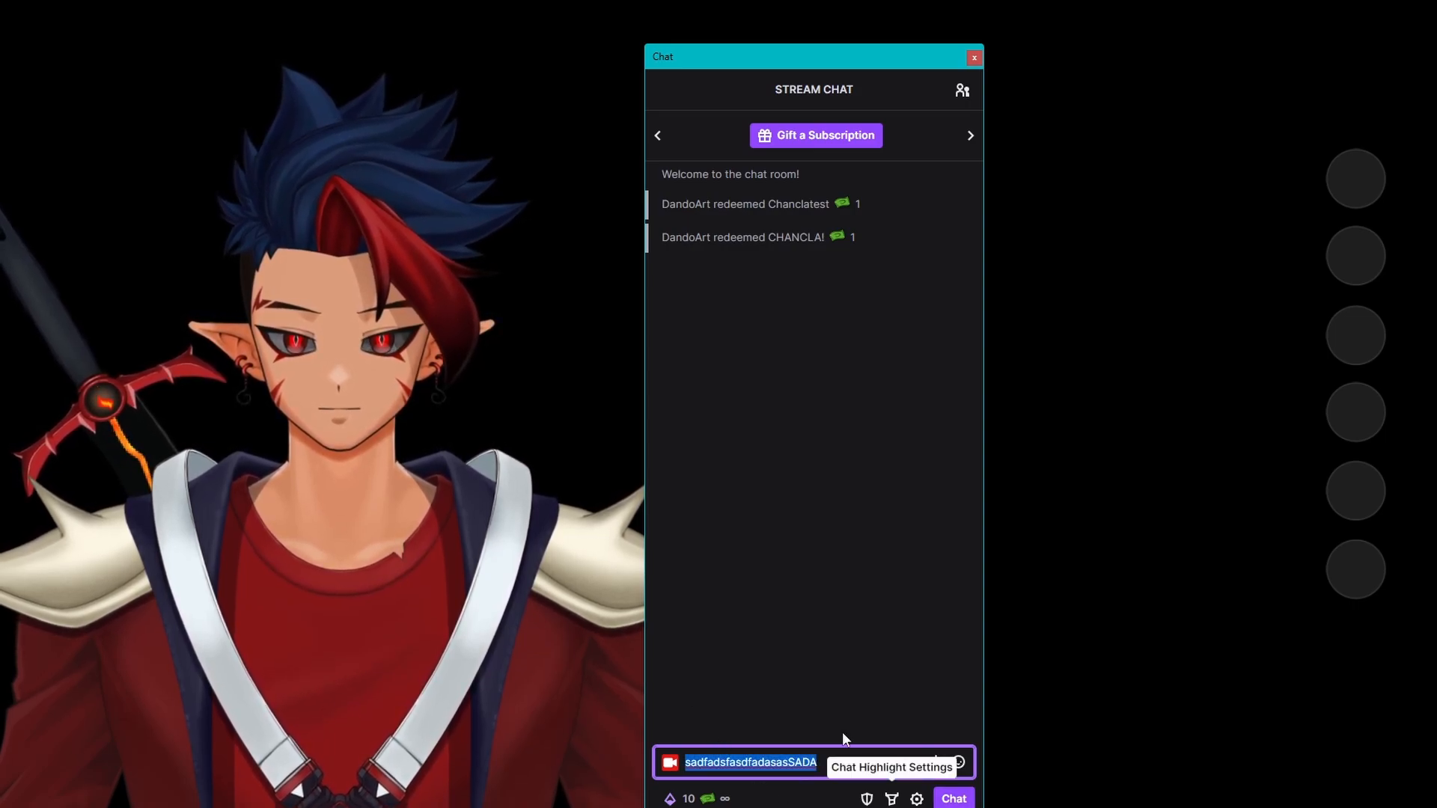
key("BackSpace")
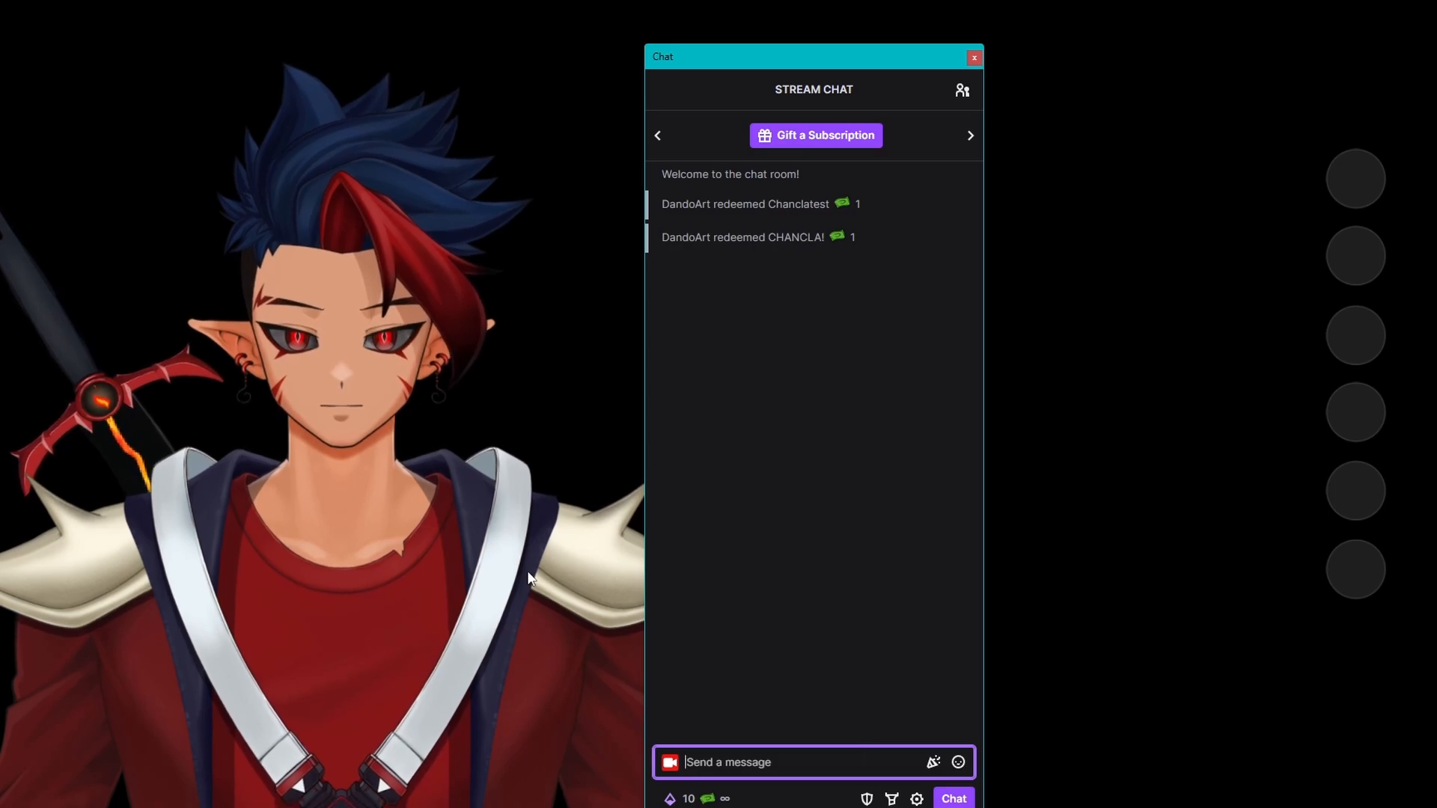
left_click(513, 581)
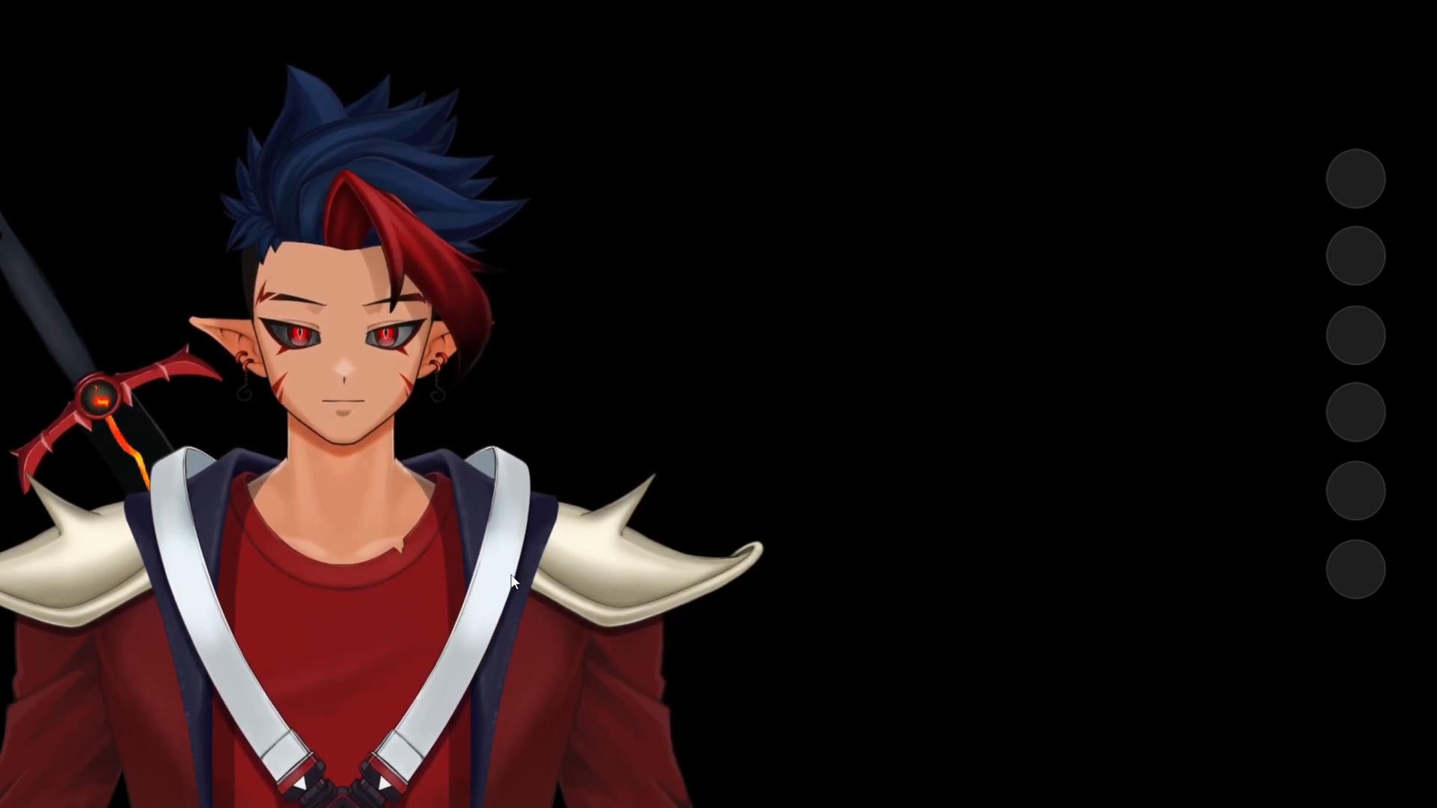